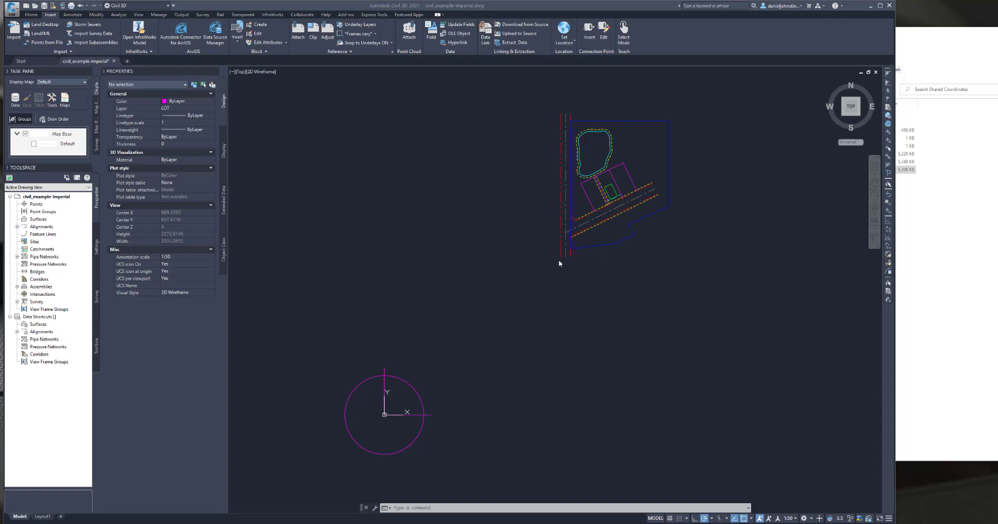
# Zoom in and out on the Civil 3D site plan to inspect it around its origin marker.
pyautogui.scroll(6, 607, 195)
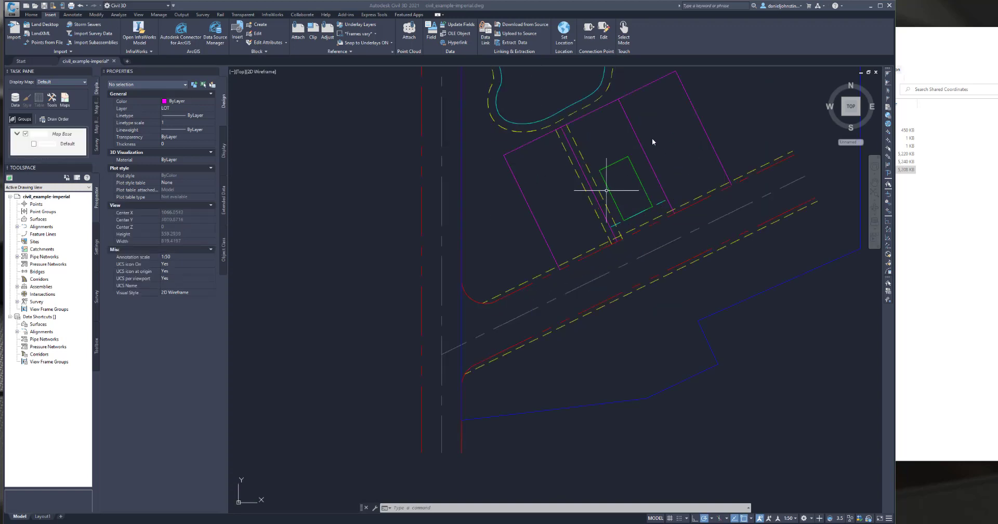
pyautogui.scroll(-10, 670, 228)
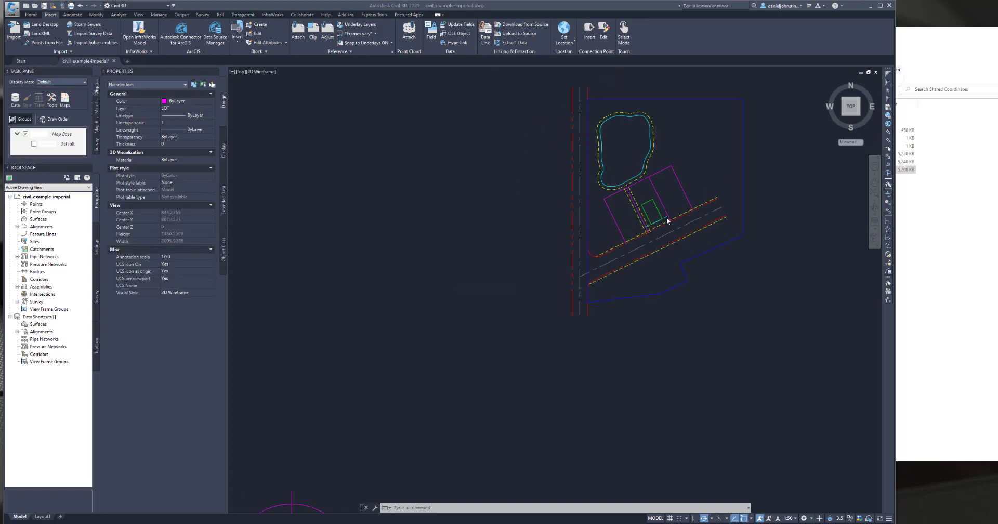
pyautogui.scroll(2, 664, 227)
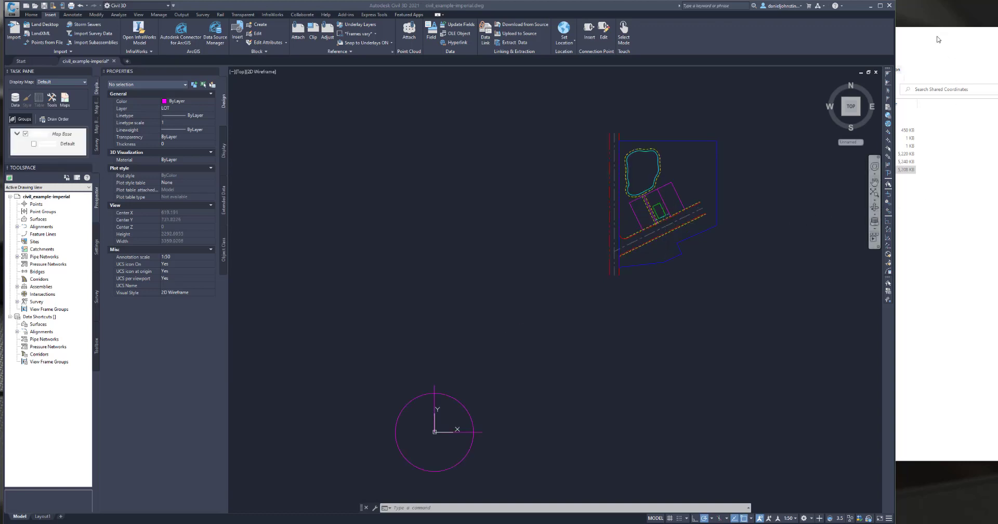
# Open Site Model.rvt from the Shared Coordinates folder so its Site plan shows in Revit.
pyautogui.click(939, 35)
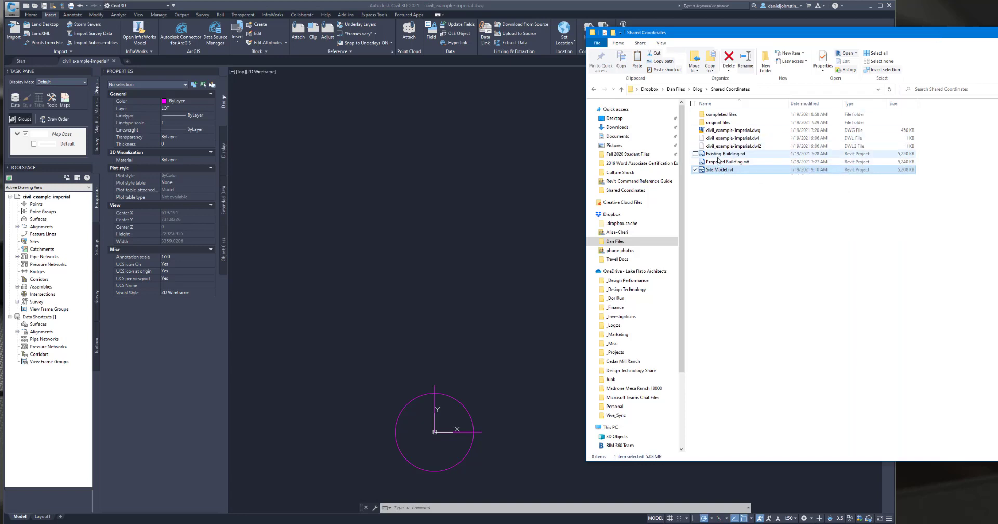
pyautogui.click(719, 155)
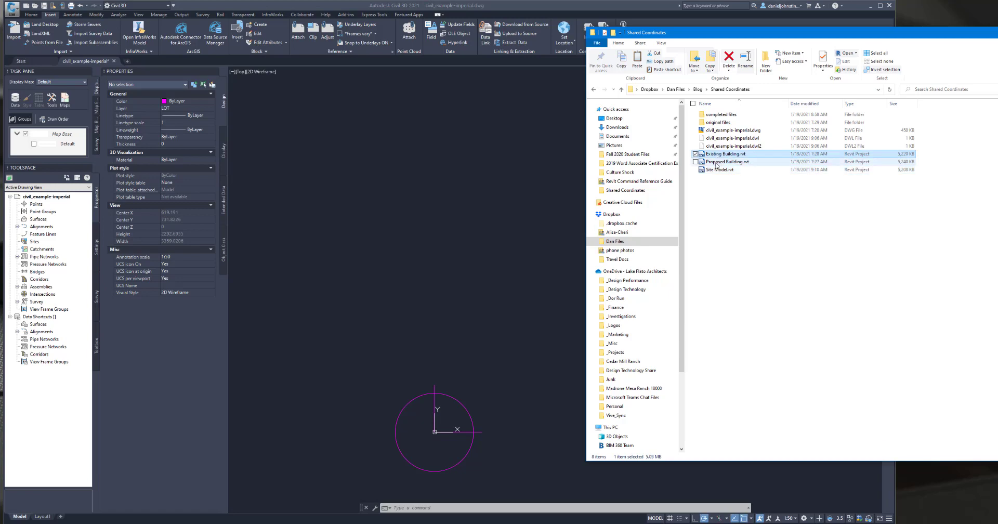
pyautogui.click(716, 163)
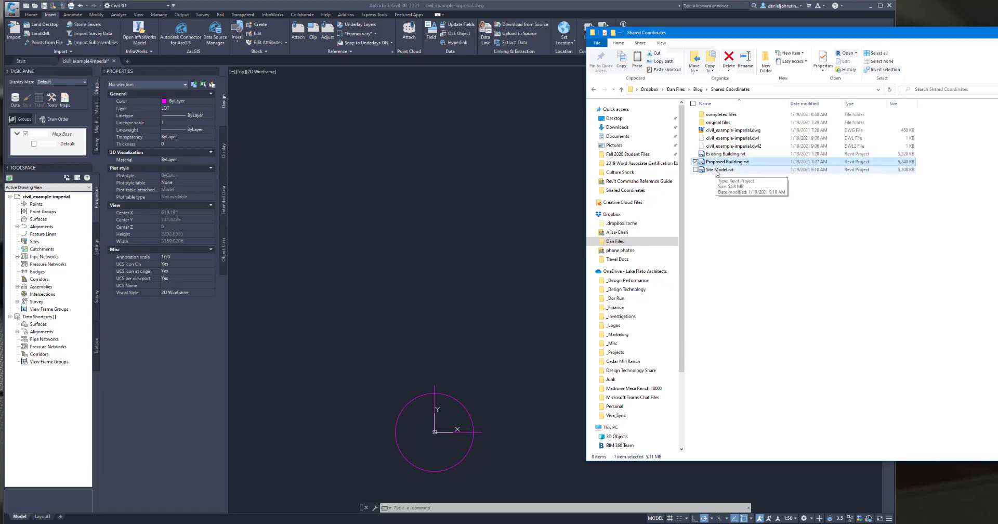
pyautogui.doubleClick(718, 169)
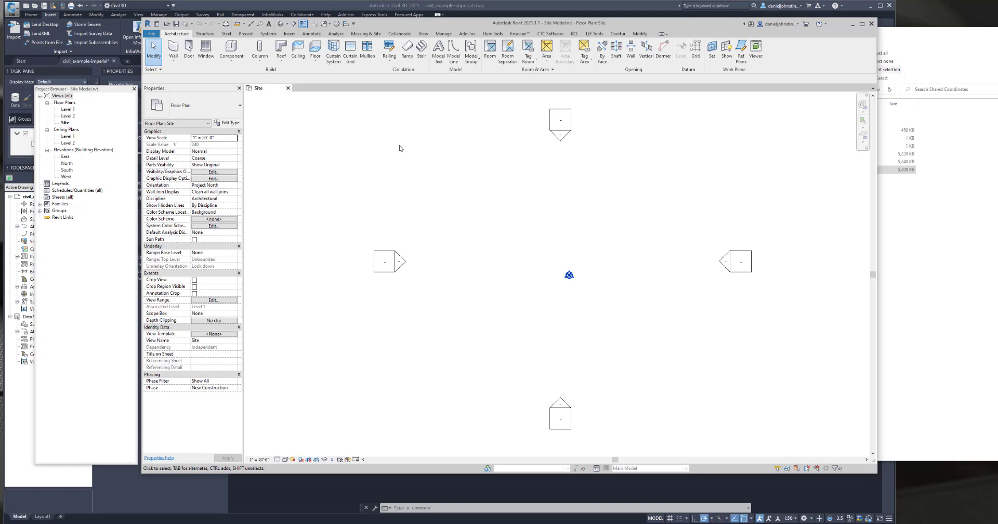
# Open Proposed Building.rvt, orbit its default 3D view, then close its views.
pyautogui.click(288, 88)
pyautogui.click(914, 240)
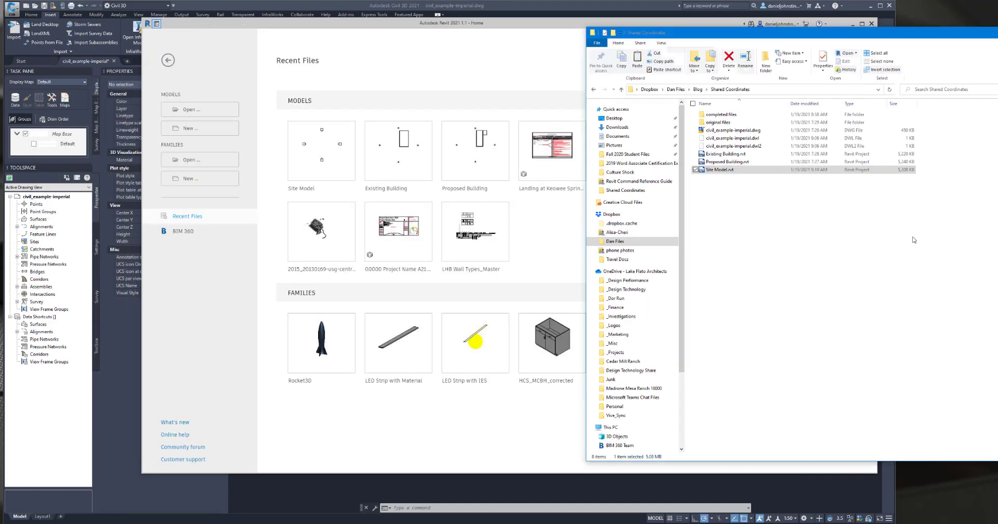
pyautogui.doubleClick(726, 161)
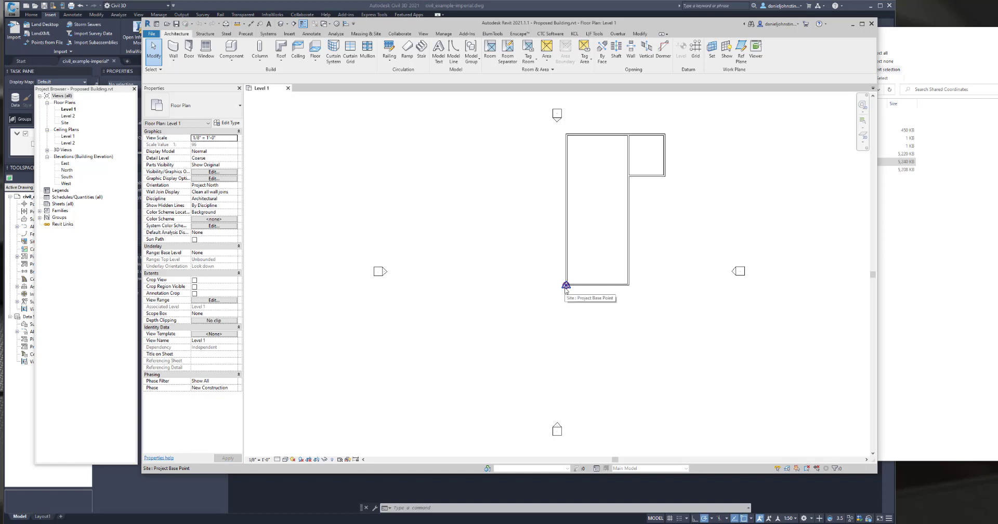
pyautogui.click(280, 25)
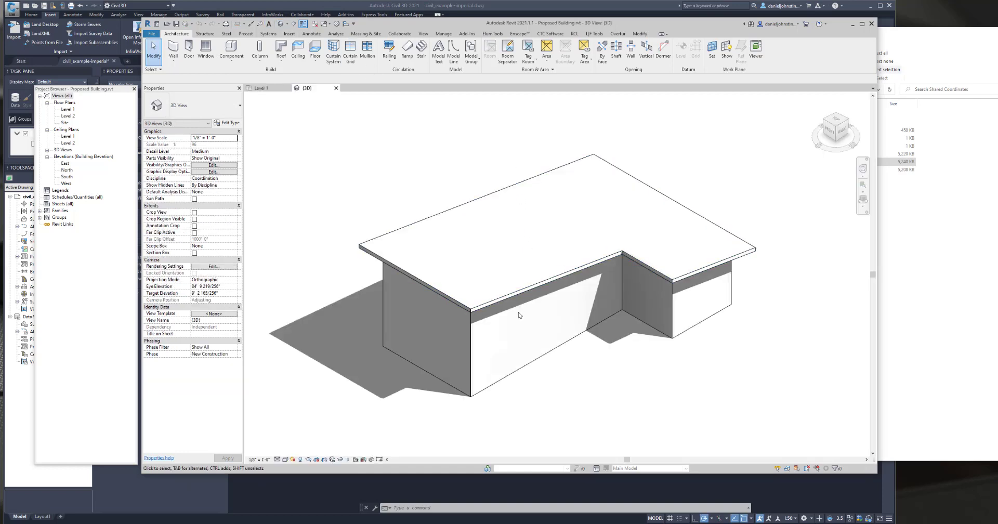
pyautogui.keyDown('shift'); pyautogui.moveTo(504, 373); pyautogui.dragTo(544, 351, button='middle'); pyautogui.keyUp('shift')
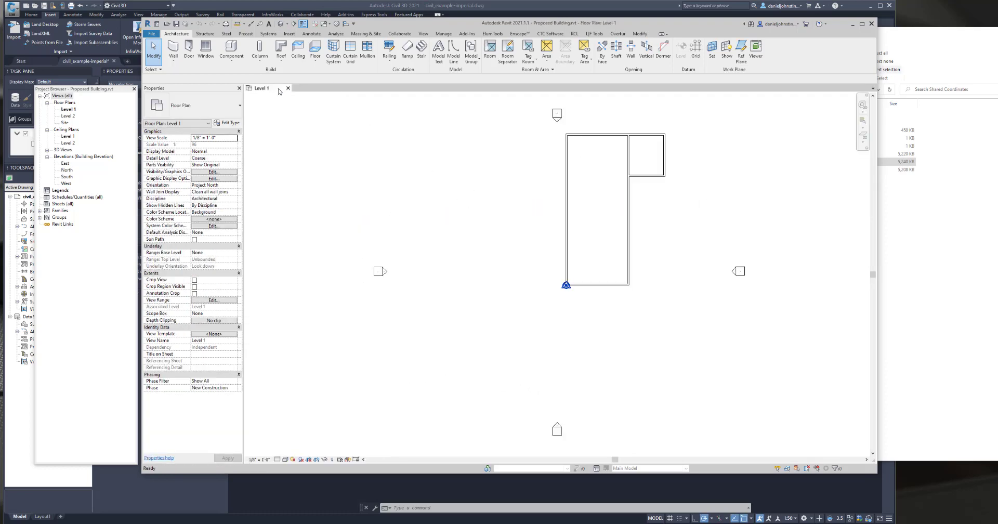
pyautogui.click(336, 88)
pyautogui.click(287, 88)
# Open Existing Building.rvt, orbit it in 3D, then close it back to Recent Files.
pyautogui.click(929, 245)
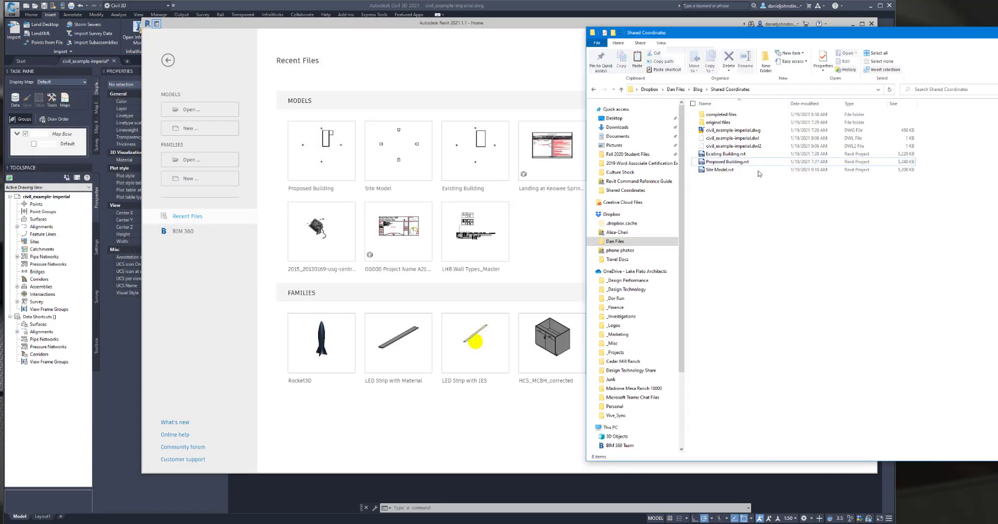
pyautogui.doubleClick(725, 155)
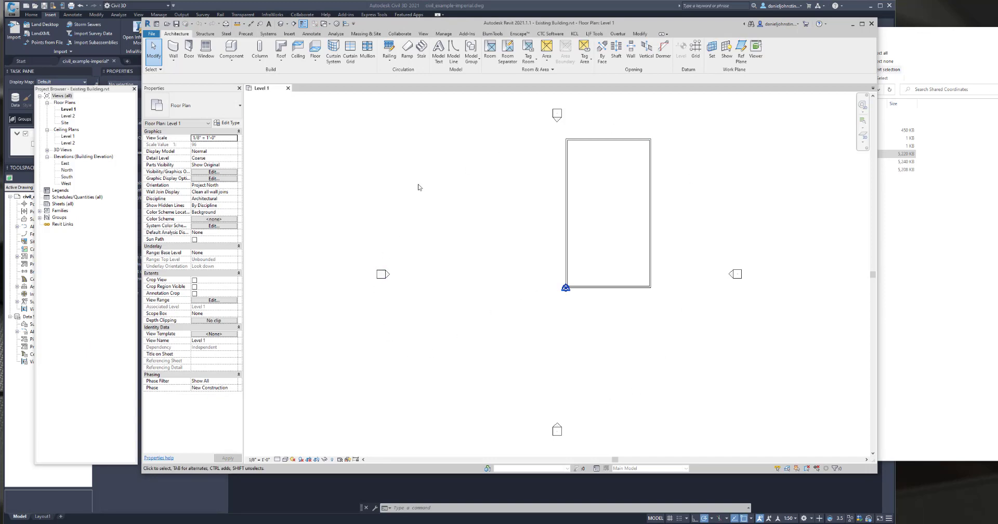
pyautogui.click(293, 25)
pyautogui.keyDown('shift'); pyautogui.moveTo(527, 247); pyautogui.dragTo(475, 230, button='middle'); pyautogui.keyUp('shift')
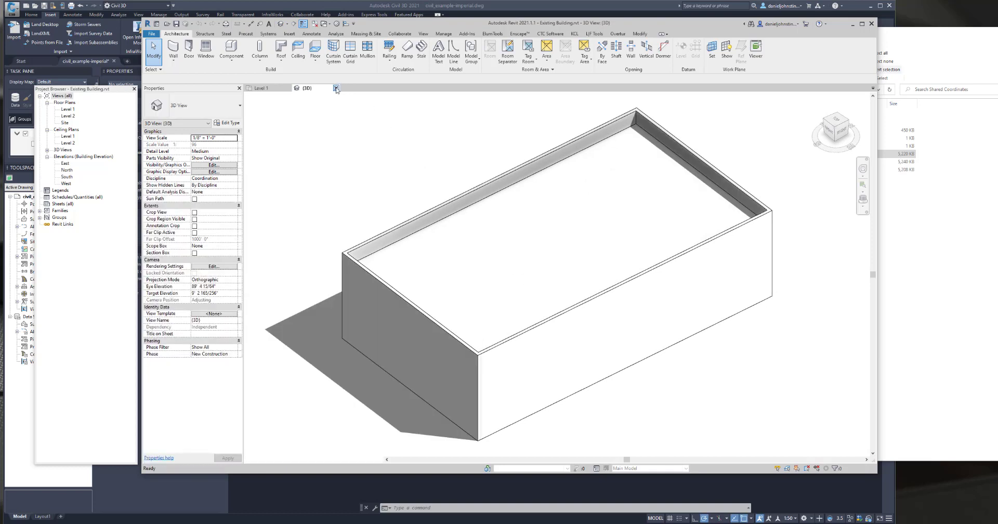
pyautogui.click(336, 88)
pyautogui.click(287, 89)
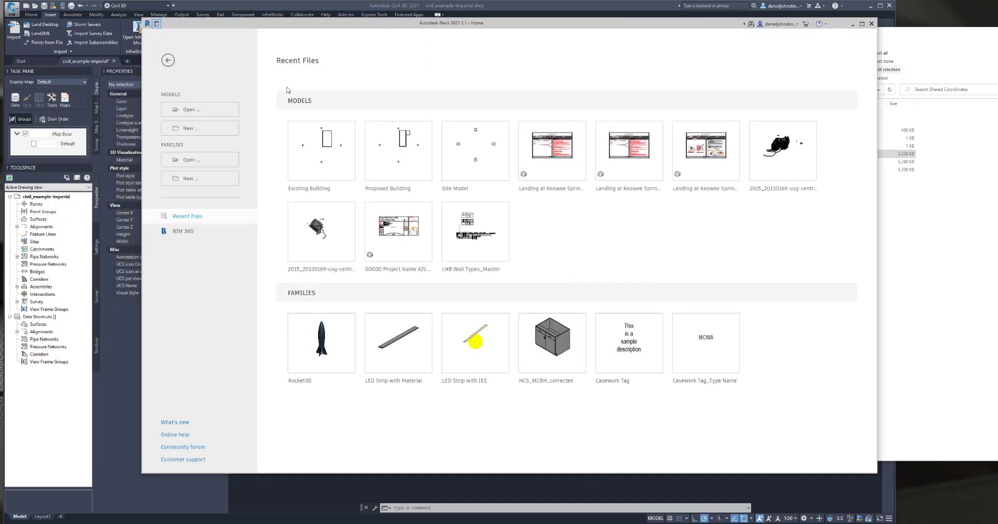
# Reopen Site Model and link civil_example-imperial.dwg into its Site plan with Link CAD.
pyautogui.click(446, 190)
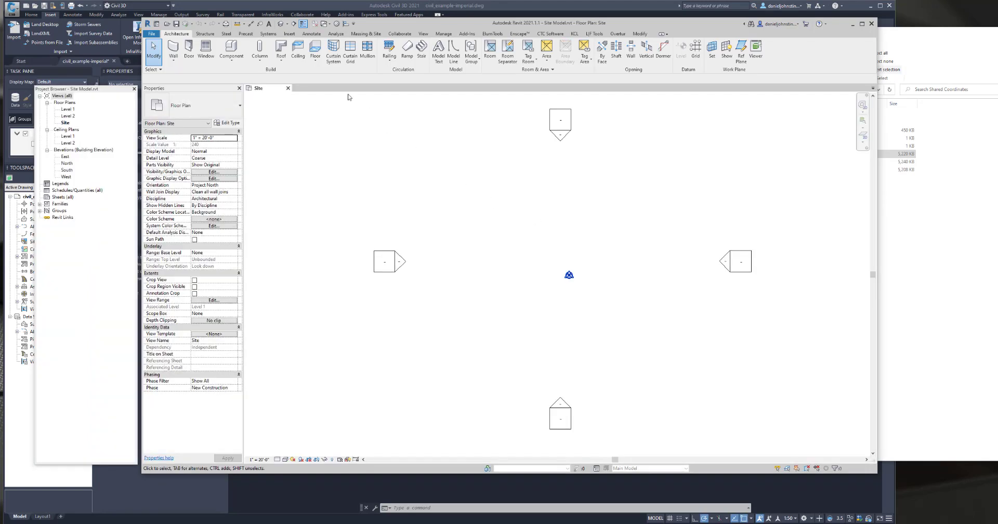
pyautogui.click(289, 33)
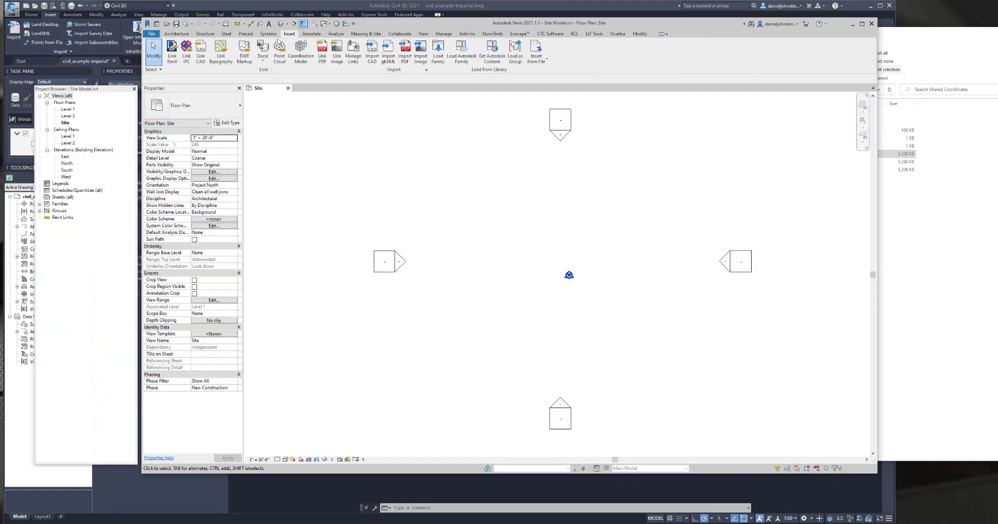
pyautogui.click(201, 52)
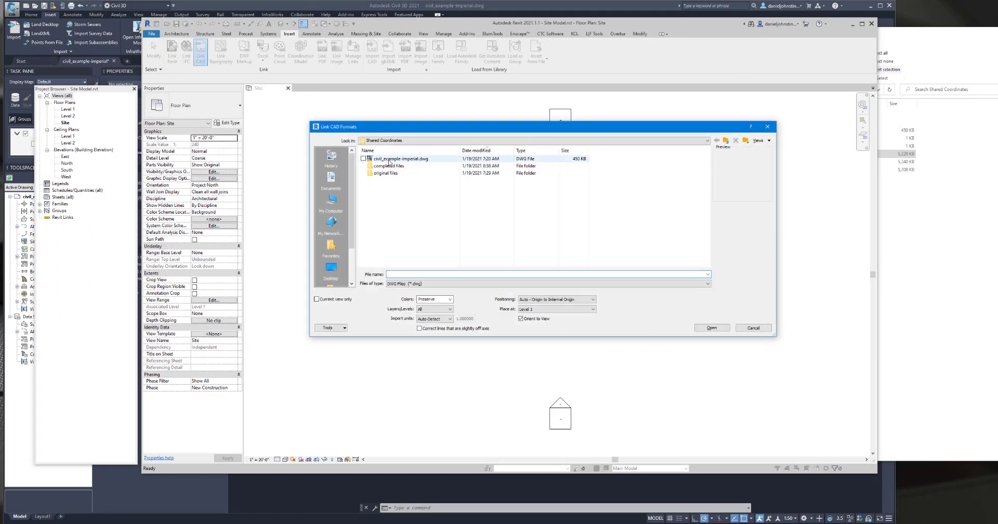
pyautogui.click(387, 159)
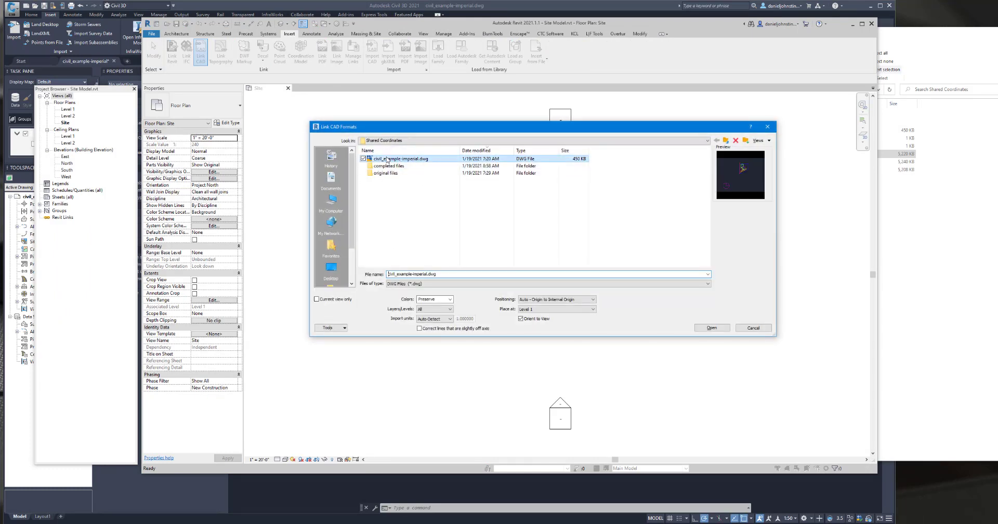
pyautogui.click(717, 329)
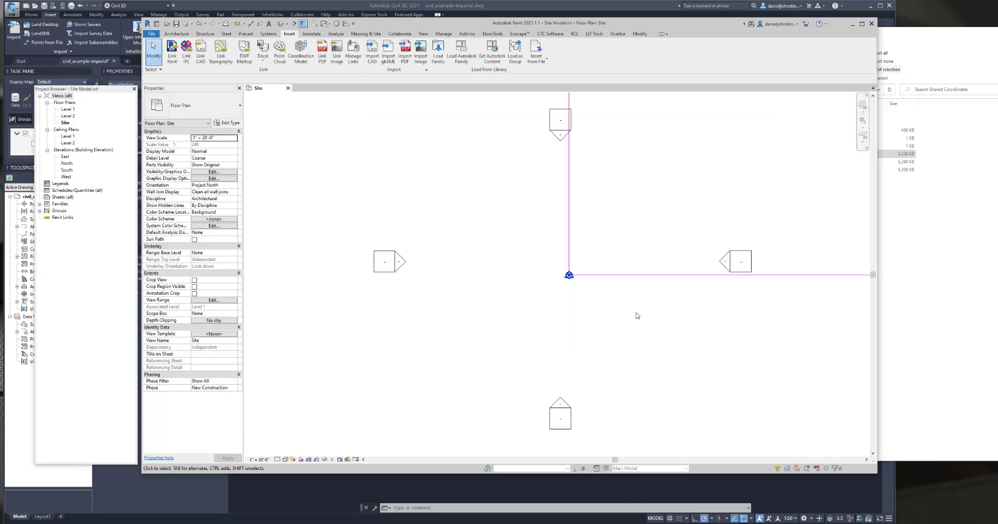
pyautogui.scroll(-3, 687, 325)
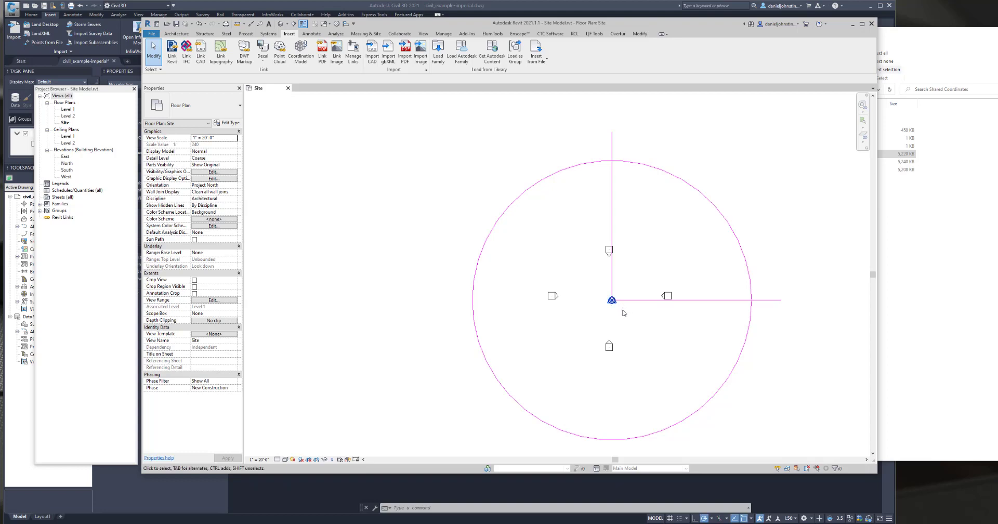
pyautogui.scroll(-6, 623, 313)
pyautogui.moveTo(674, 277)
pyautogui.mouseDown(button='middle')
pyautogui.moveTo(649, 297)
pyautogui.moveTo(582, 314)
pyautogui.mouseUp(button='middle')
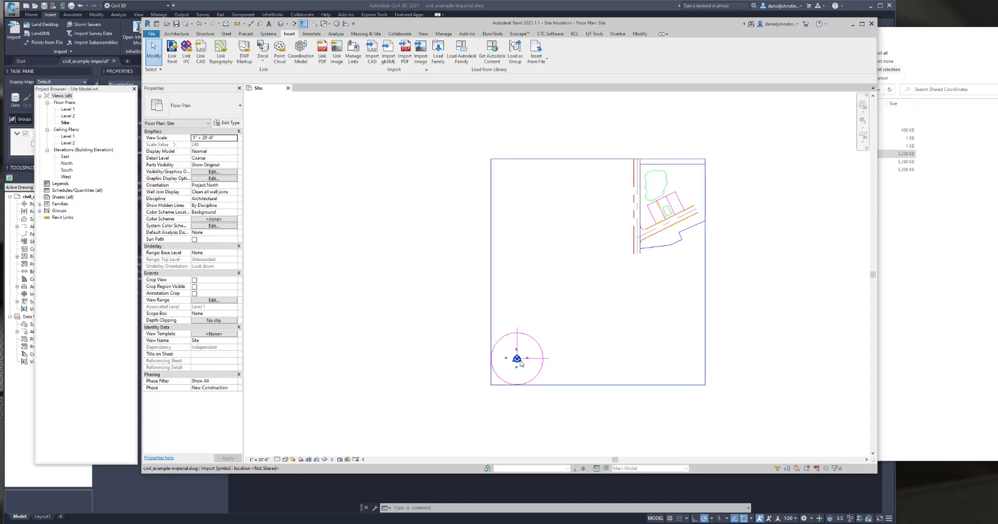
# Drag the linked site drawing so its lot sits on the project base point.
pyautogui.click(640, 248)
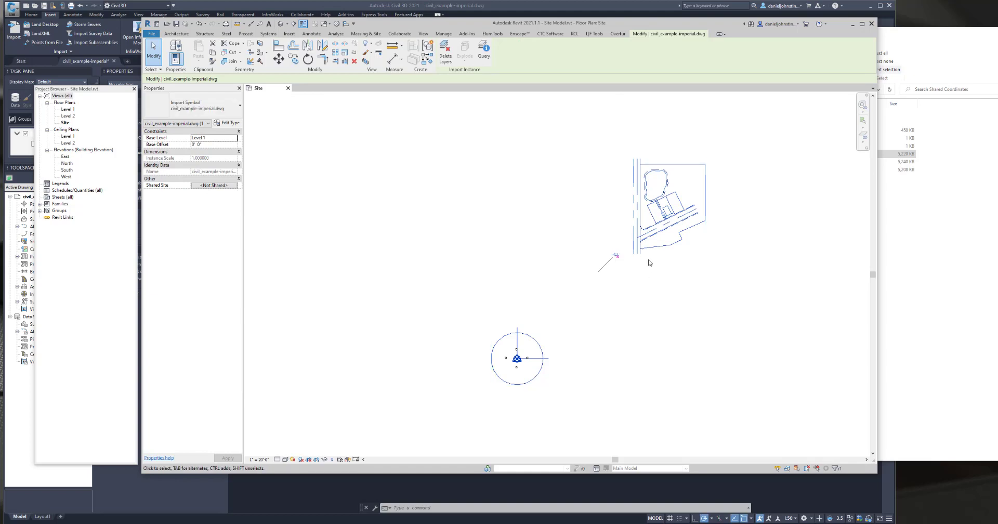
pyautogui.moveTo(669, 214); pyautogui.dragTo(537, 343)
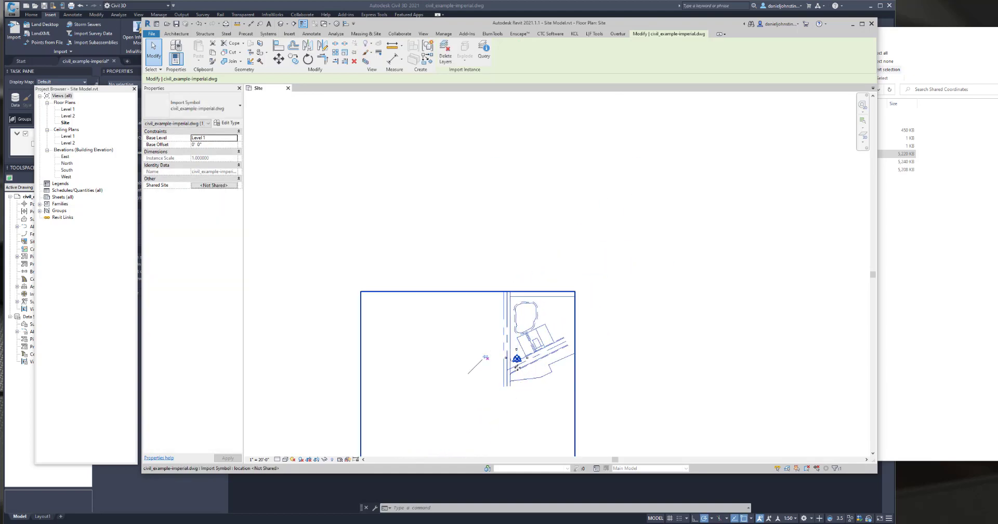
pyautogui.scroll(5, 518, 365)
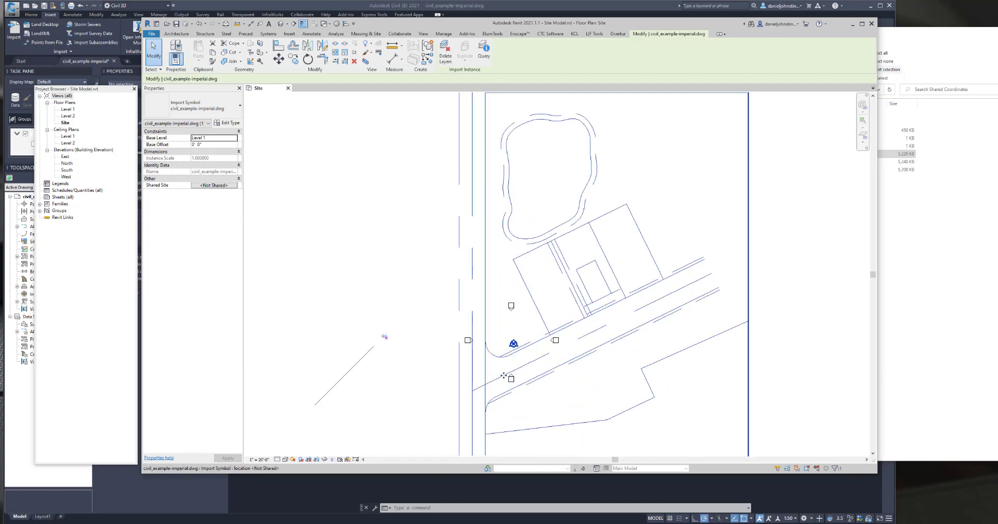
pyautogui.moveTo(529, 372)
pyautogui.mouseDown(button='middle')
pyautogui.moveTo(550, 336)
pyautogui.moveTo(561, 349)
pyautogui.mouseUp(button='middle')
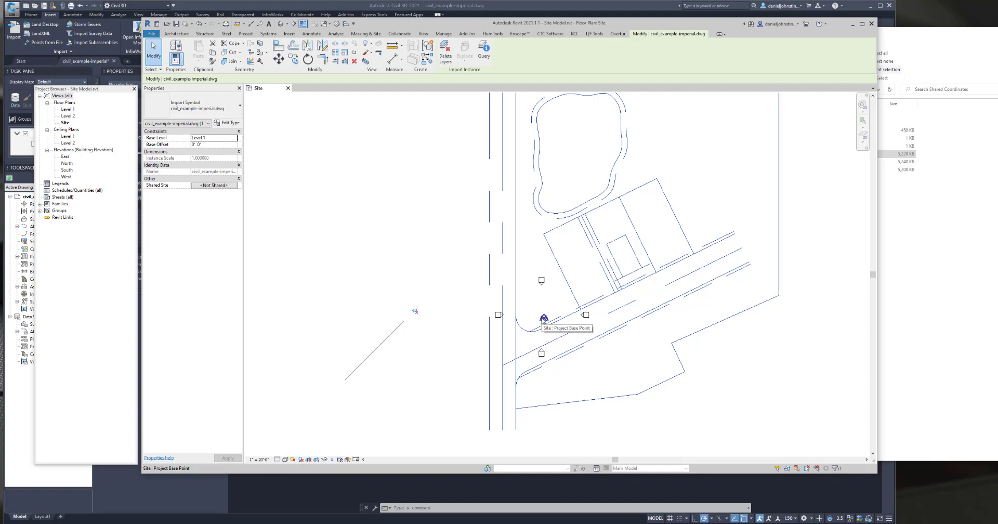
# Deselect the drawing and set the Site plan's Orientation to True North.
pyautogui.press('Escape')
pyautogui.scroll(-5, 541, 322)
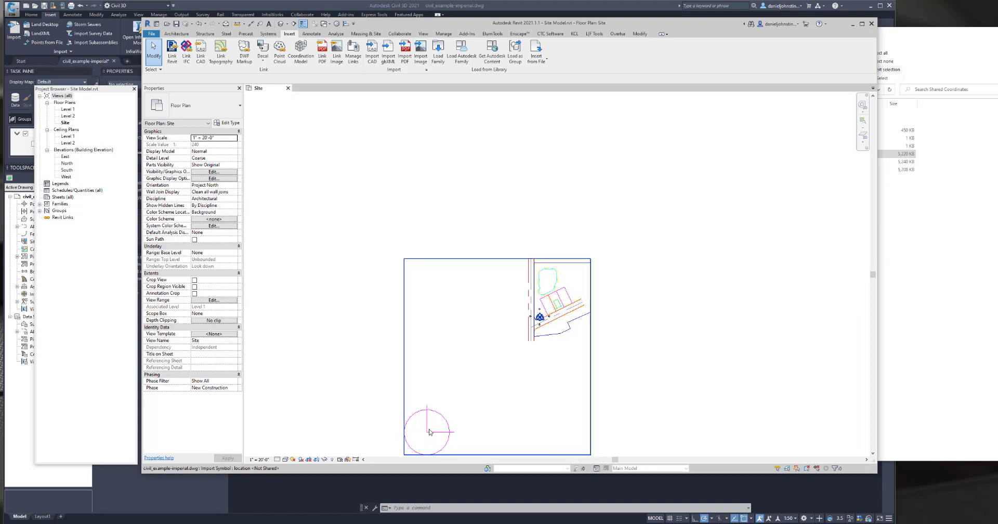
pyautogui.scroll(3, 549, 345)
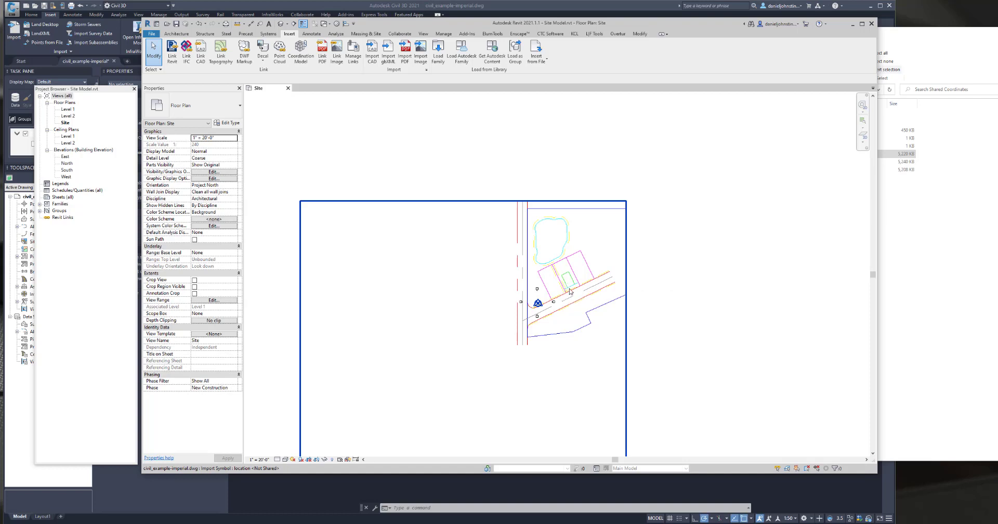
pyautogui.click(234, 185)
pyautogui.click(213, 199)
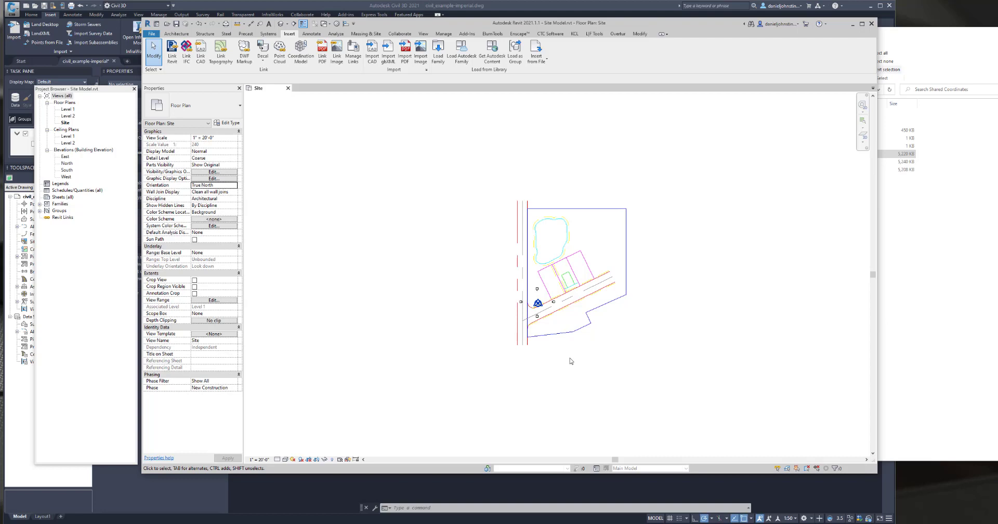
# Acquire shared coordinates from civil_example-imperial.dwg so the Shared Site reads DefaultLocation.
pyautogui.click(587, 327)
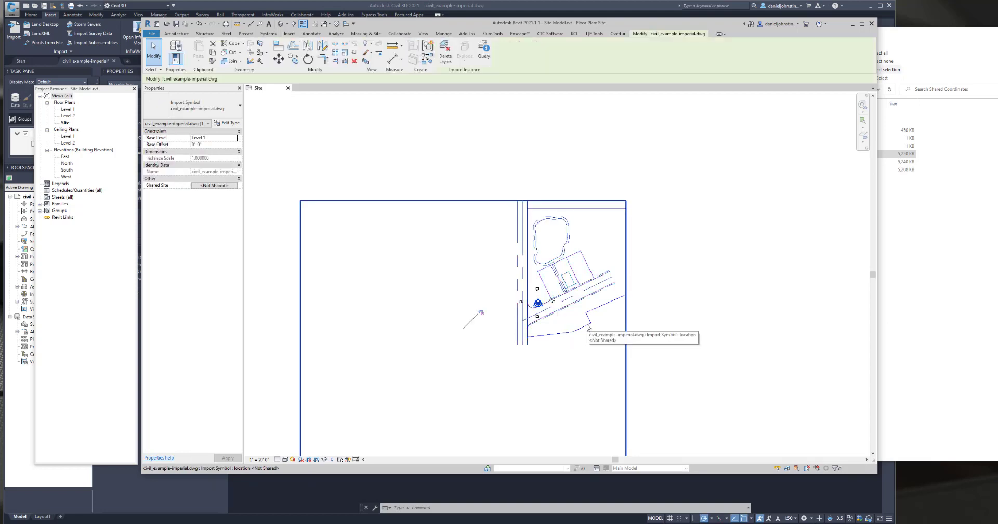
pyautogui.click(207, 186)
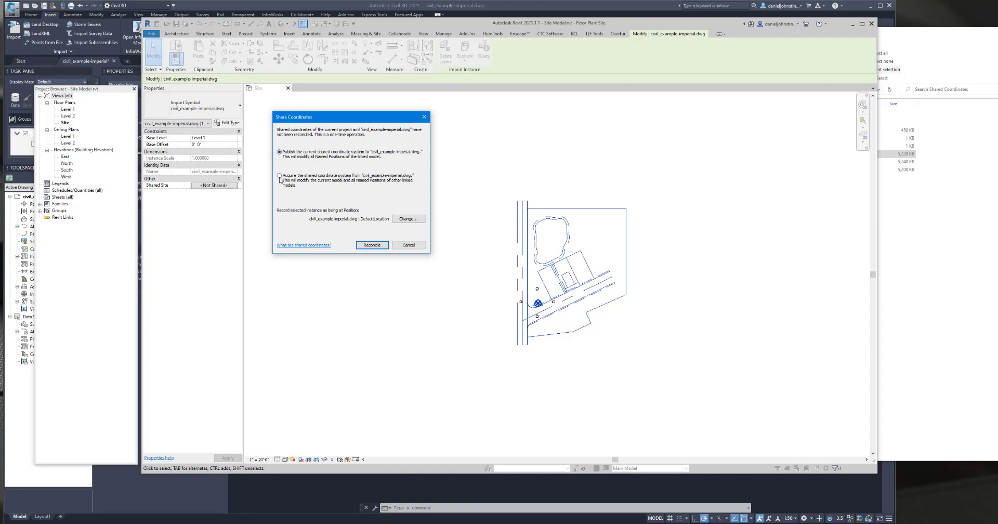
pyautogui.click(280, 177)
pyautogui.click(371, 245)
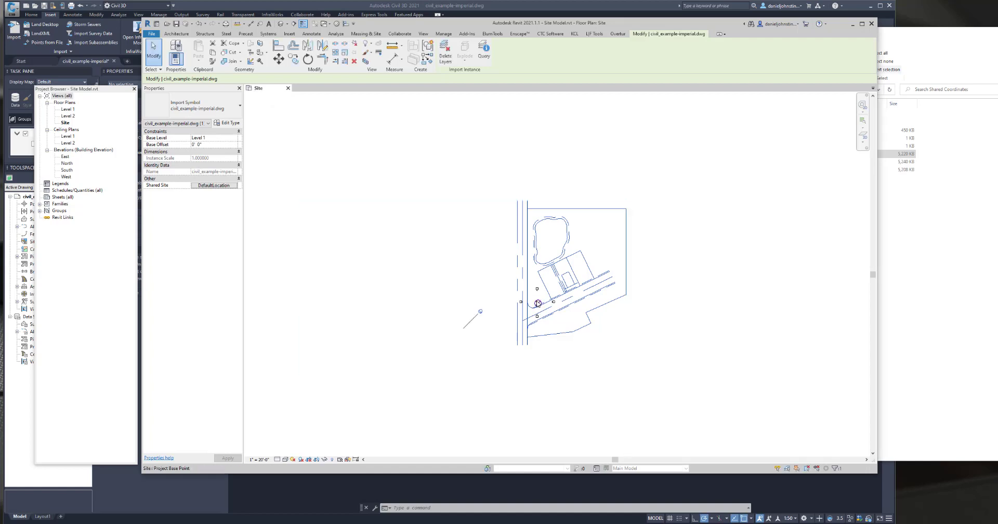
pyautogui.scroll(-2, 538, 302)
pyautogui.scroll(2, 581, 270)
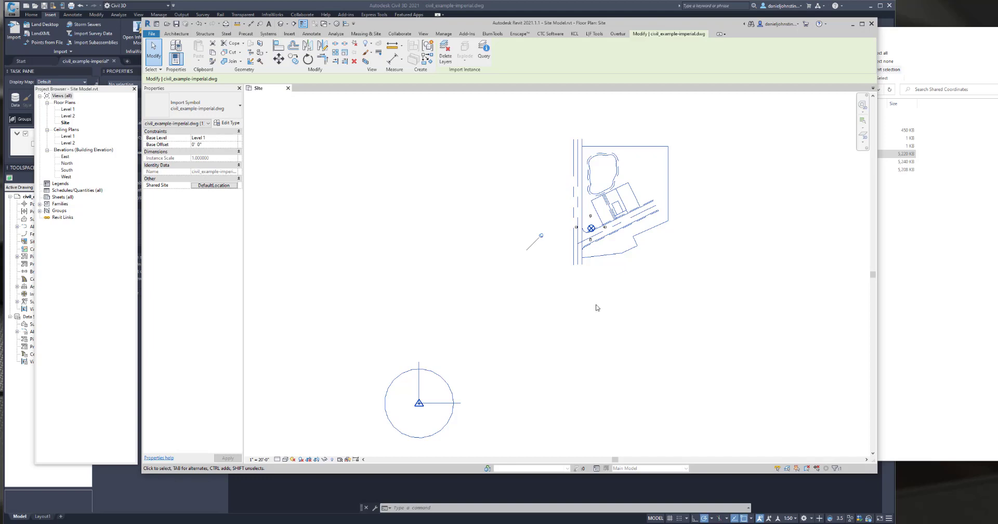
pyautogui.click(582, 319)
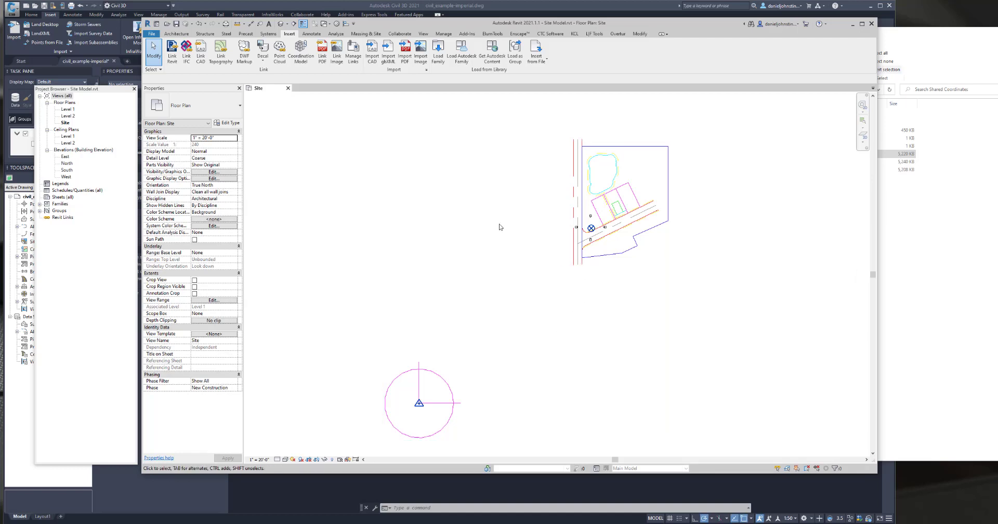
# Save and close Site Model, then open Existing Building.rvt on its Level 1 plan.
pyautogui.click(288, 88)
pyautogui.click(464, 267)
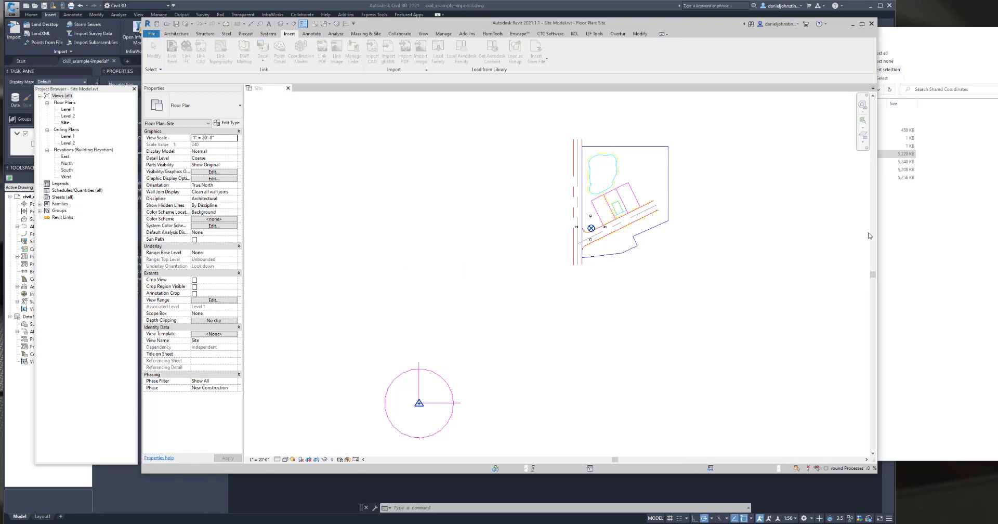
pyautogui.click(929, 261)
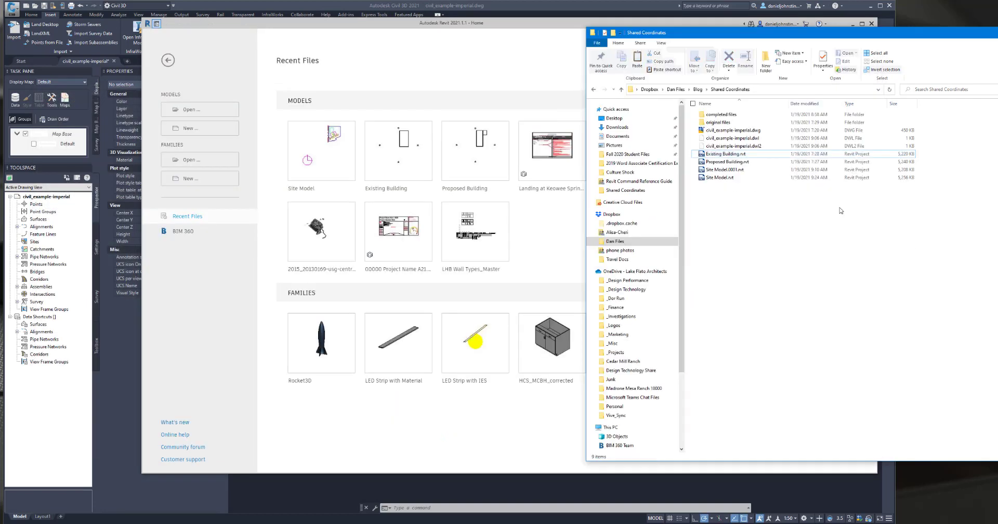
pyautogui.doubleClick(725, 154)
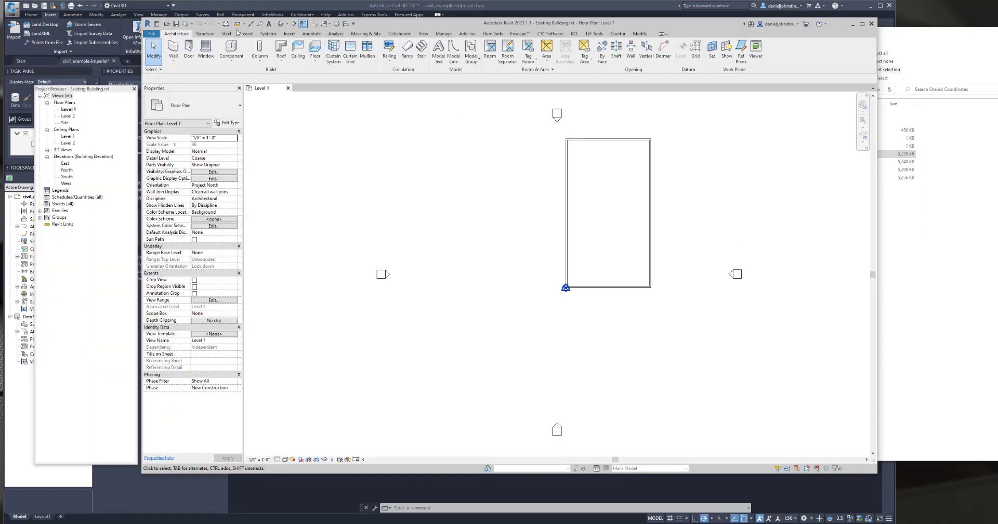
pyautogui.click(289, 34)
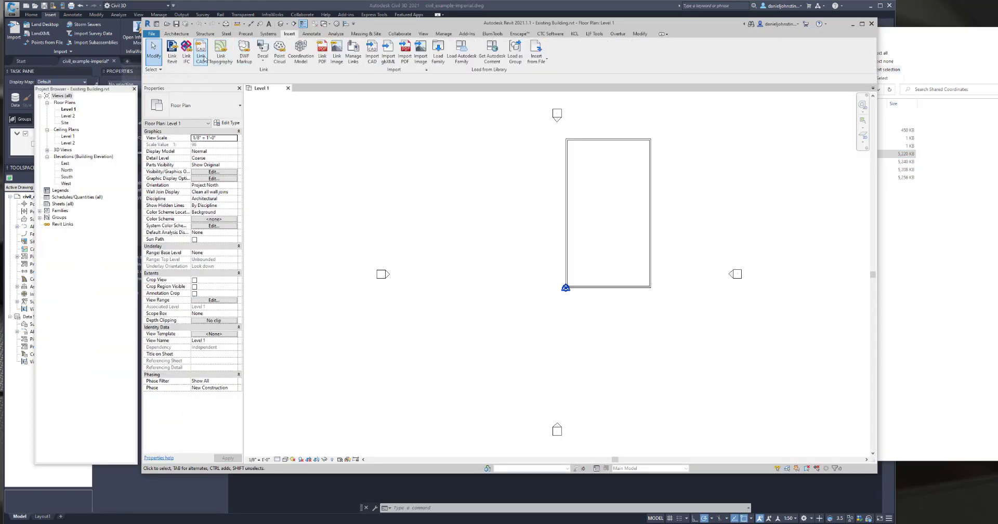
# Link Site Model.rvt into Existing Building using Auto - Internal Origin to Internal Origin.
pyautogui.click(172, 50)
pyautogui.click(455, 219)
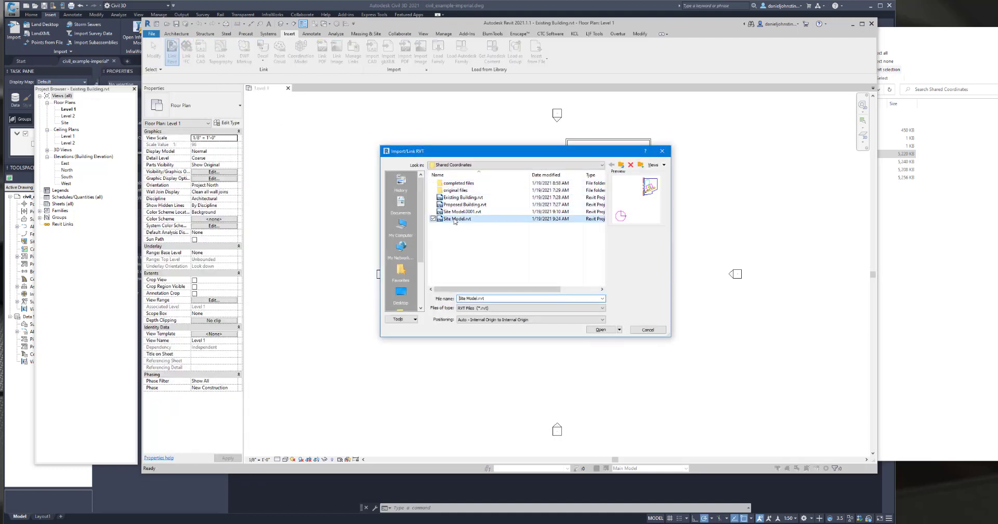
pyautogui.click(601, 330)
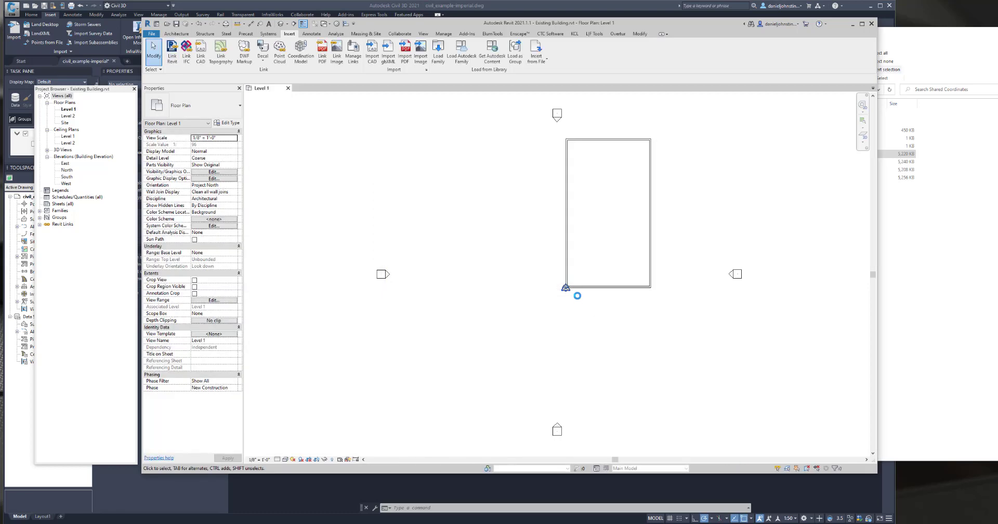
pyautogui.scroll(-5, 552, 254)
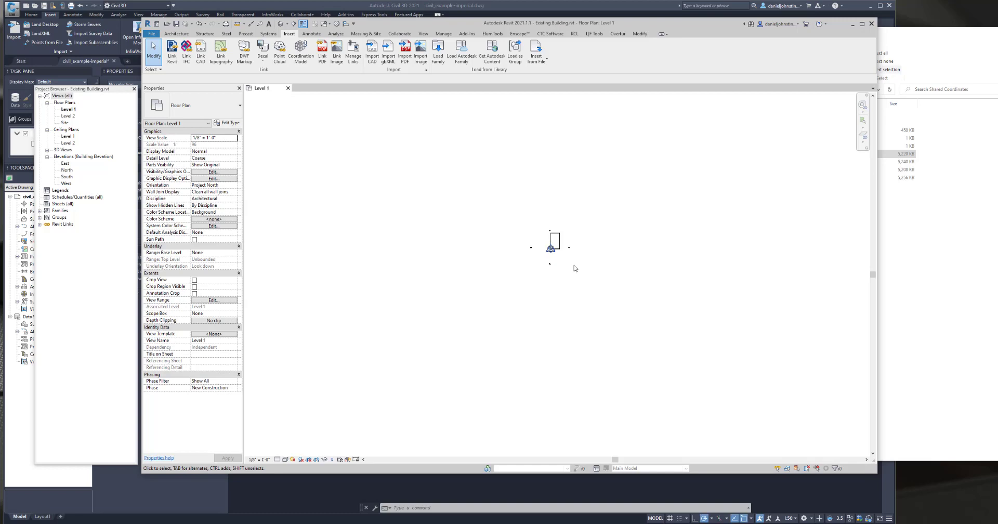
# With VG, set the Site Model link display to Custom and turn on civil_example-imperial.dwg.
pyautogui.press('v')
pyautogui.press('g')
pyautogui.click(624, 130)
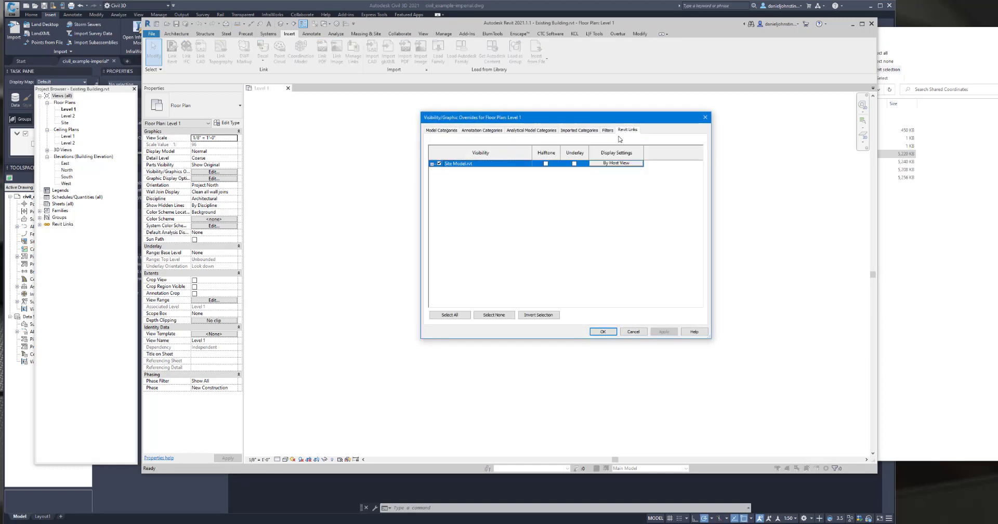
pyautogui.click(616, 163)
pyautogui.click(526, 145)
pyautogui.click(591, 123)
pyautogui.click(543, 136)
pyautogui.click(527, 148)
pyautogui.click(439, 182)
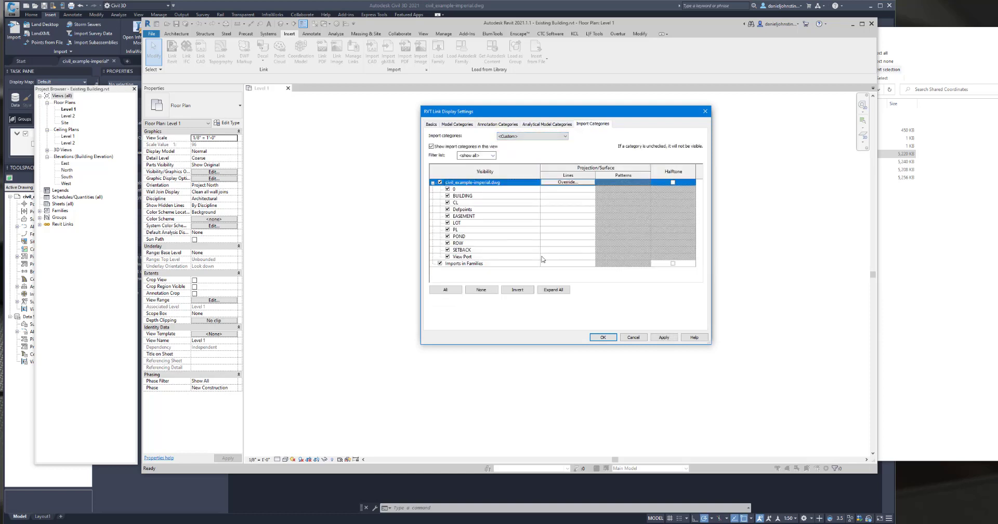
pyautogui.click(606, 337)
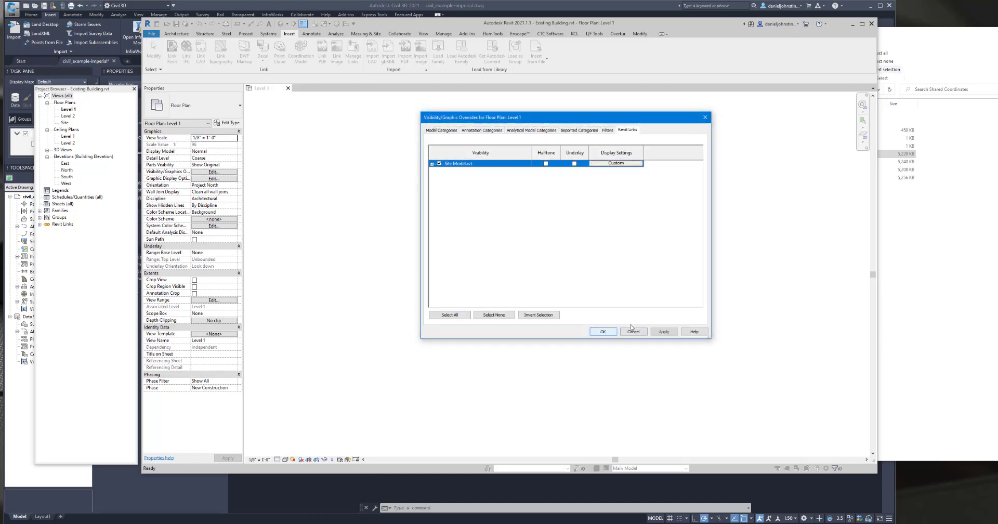
pyautogui.click(603, 332)
# Move the linked site model from its building corner onto the existing building's wall corner.
pyautogui.click(615, 225)
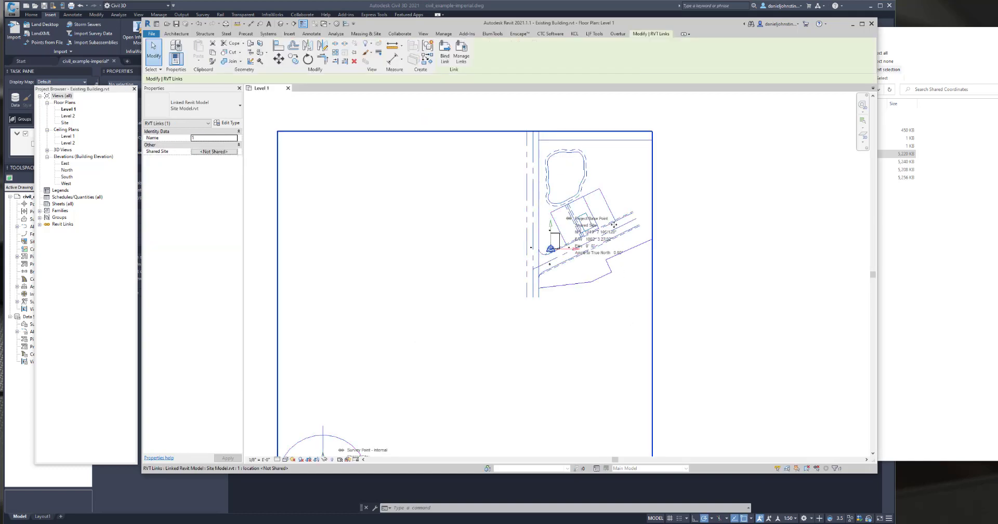
pyautogui.moveTo(623, 204); pyautogui.dragTo(507, 225)
pyautogui.scroll(4, 552, 244)
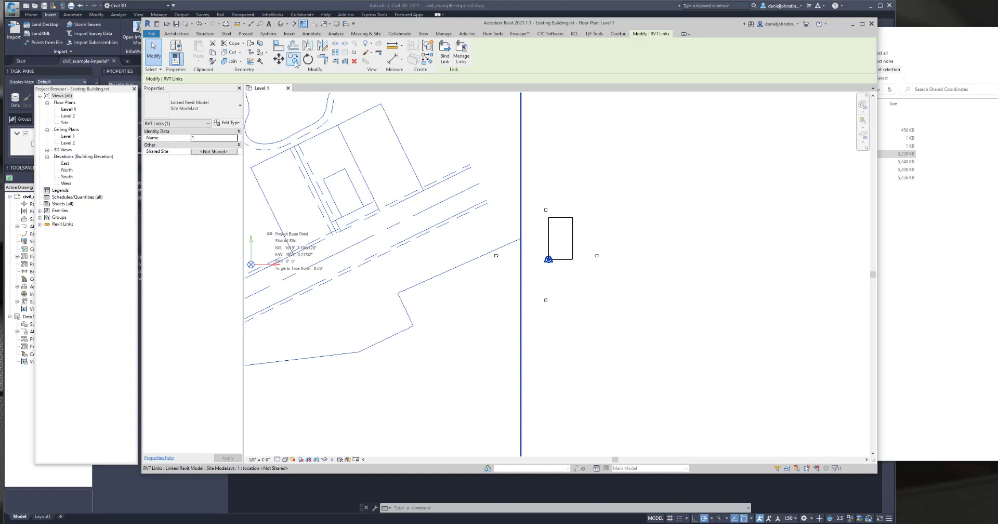
pyautogui.click(292, 60)
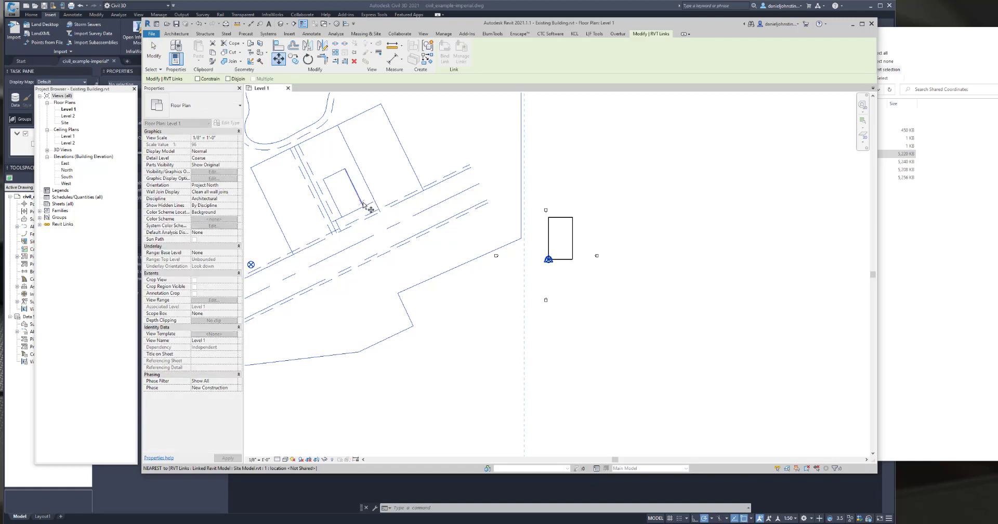
pyautogui.click(364, 207)
pyautogui.scroll(5, 557, 252)
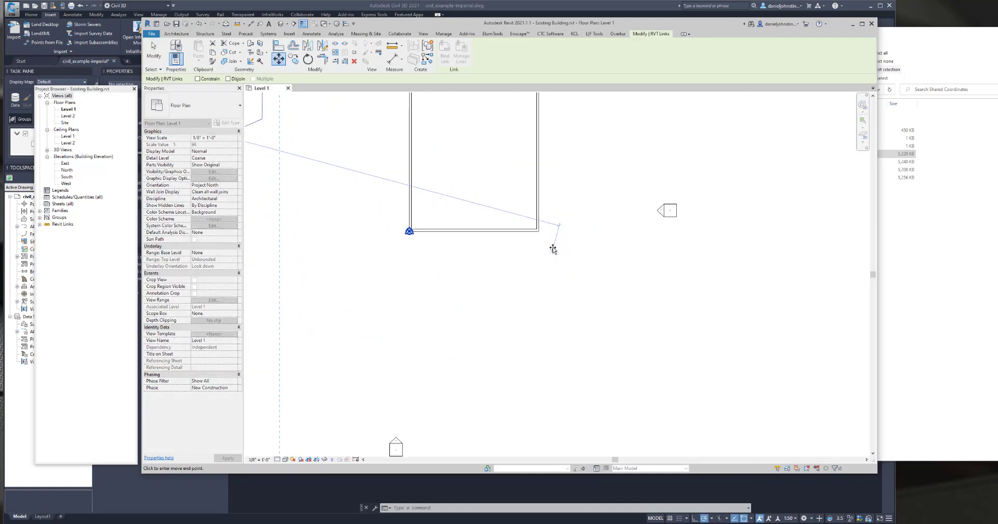
pyautogui.click(538, 229)
pyautogui.scroll(-3, 574, 248)
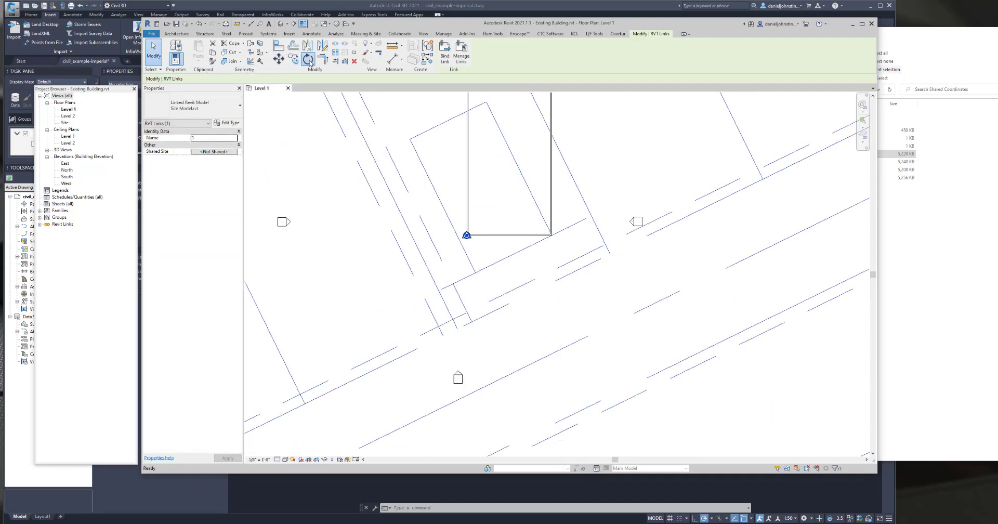
# Rotate the linked site about the wall corner to square its lines with the building walls.
pyautogui.click(307, 59)
pyautogui.click(354, 79)
pyautogui.click(553, 234)
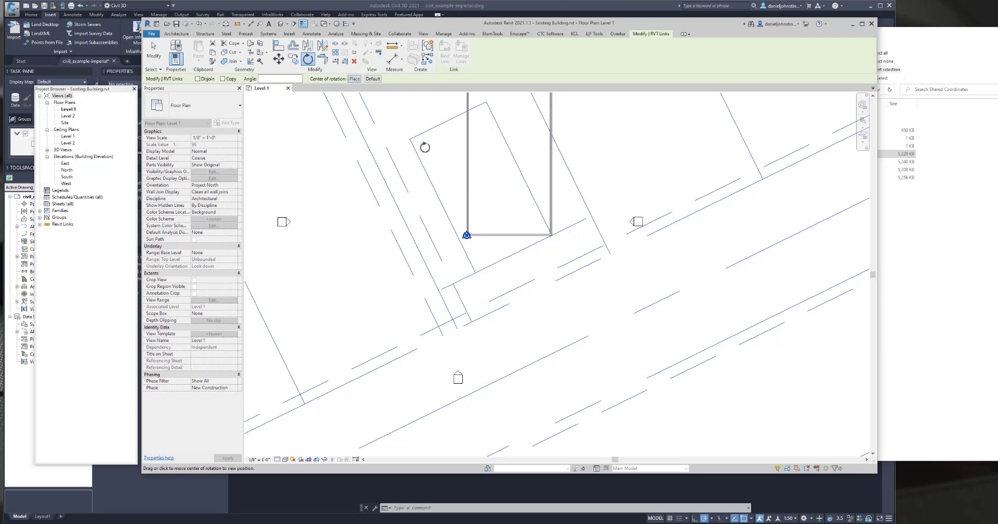
pyautogui.scroll(3, 541, 236)
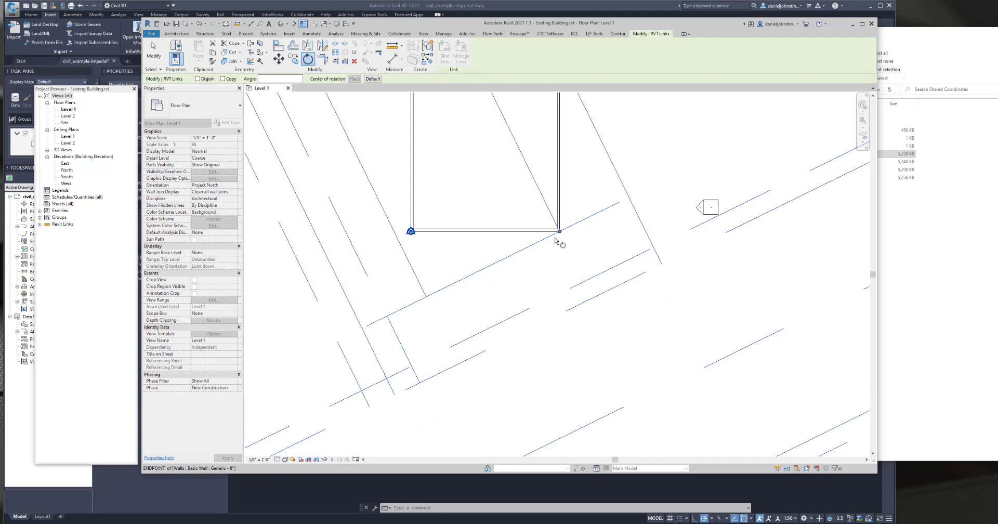
pyautogui.click(457, 279)
pyautogui.click(445, 236)
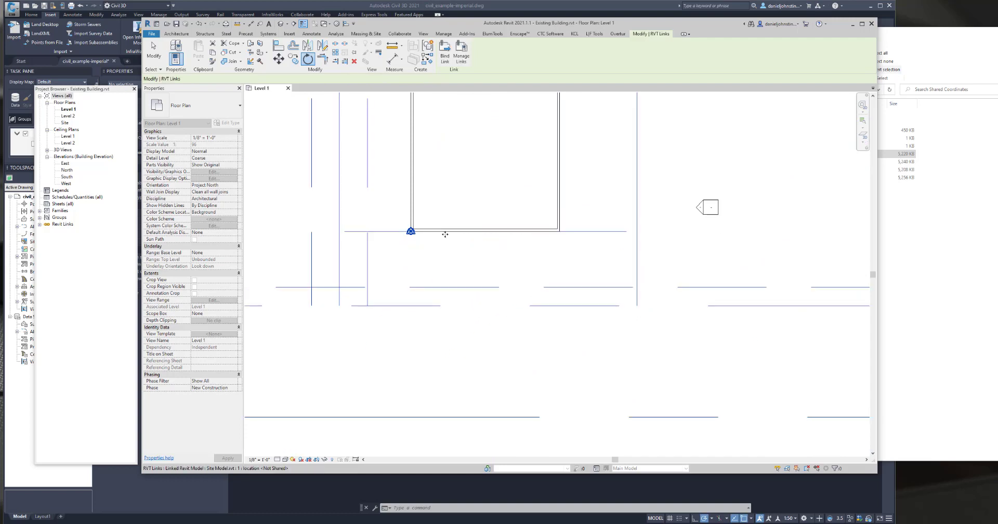
pyautogui.scroll(-5, 474, 263)
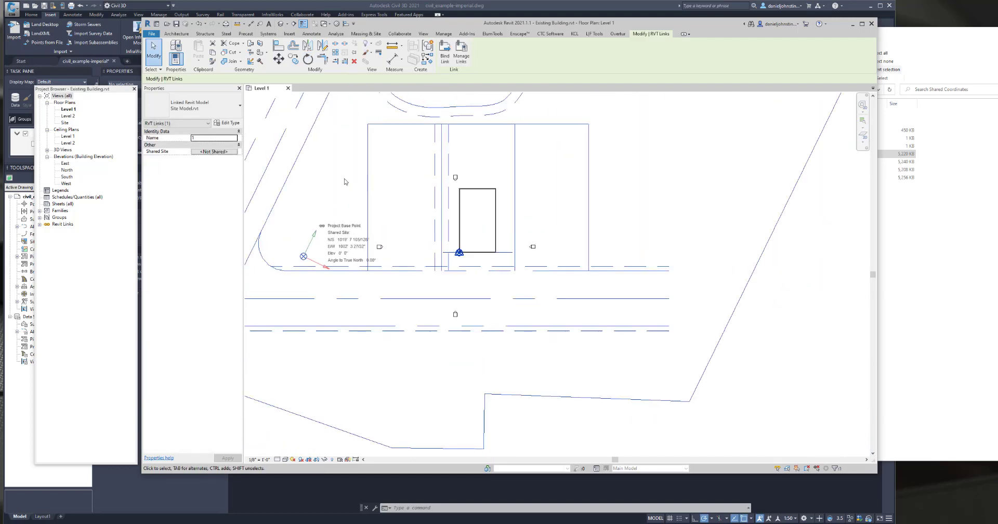
pyautogui.click(340, 180)
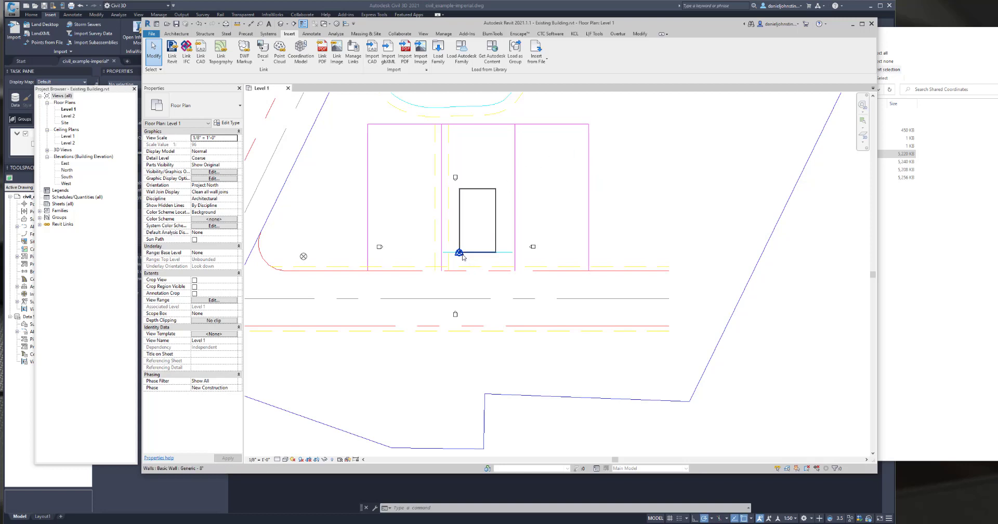
pyautogui.scroll(-2, 462, 257)
pyautogui.moveTo(462, 257); pyautogui.dragTo(579, 276, button='middle')
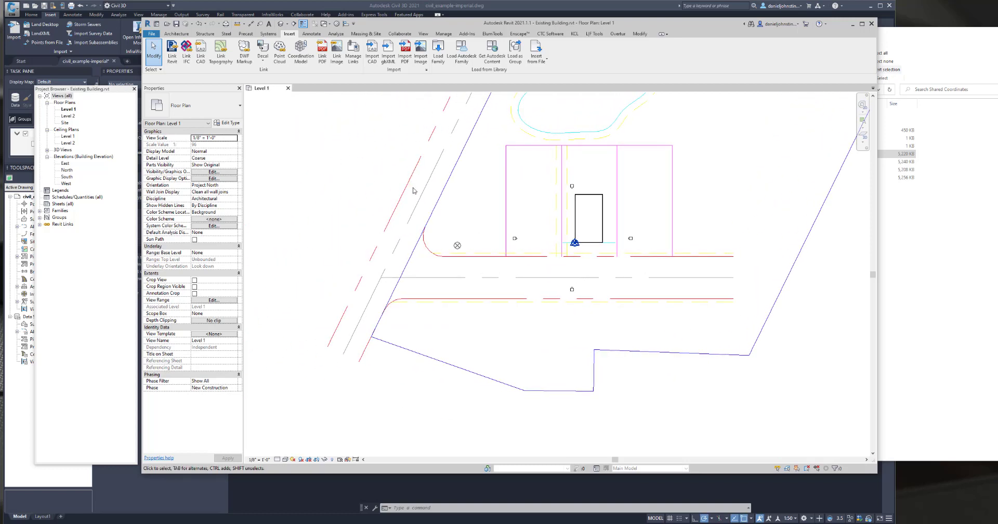
pyautogui.scroll(-5, 495, 211)
pyautogui.scroll(-3, 494, 211)
pyautogui.moveTo(494, 212); pyautogui.dragTo(563, 228, button='middle')
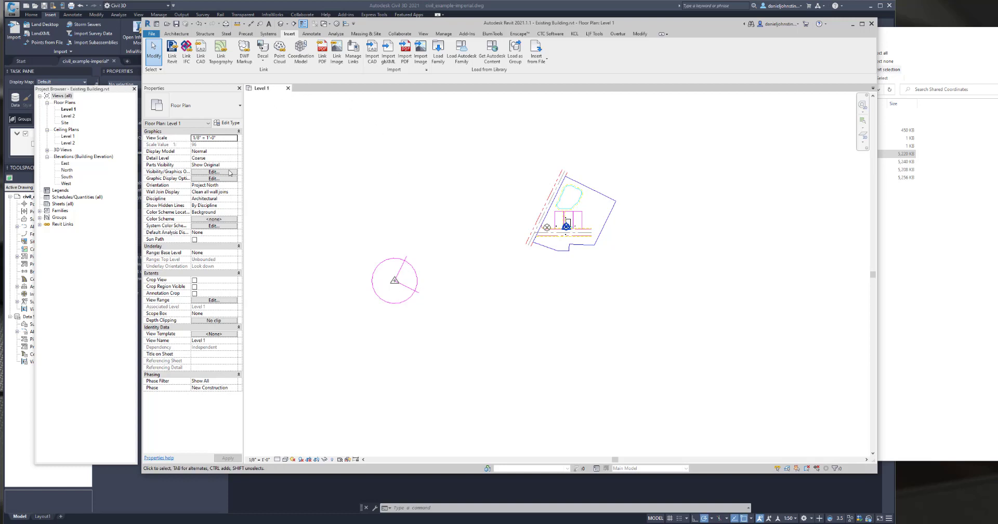
pyautogui.click(573, 212)
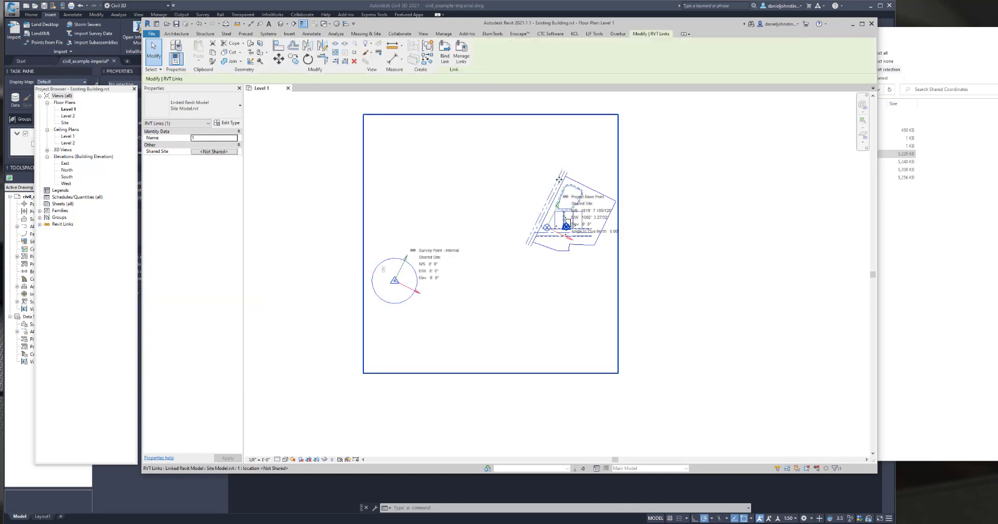
pyautogui.click(218, 152)
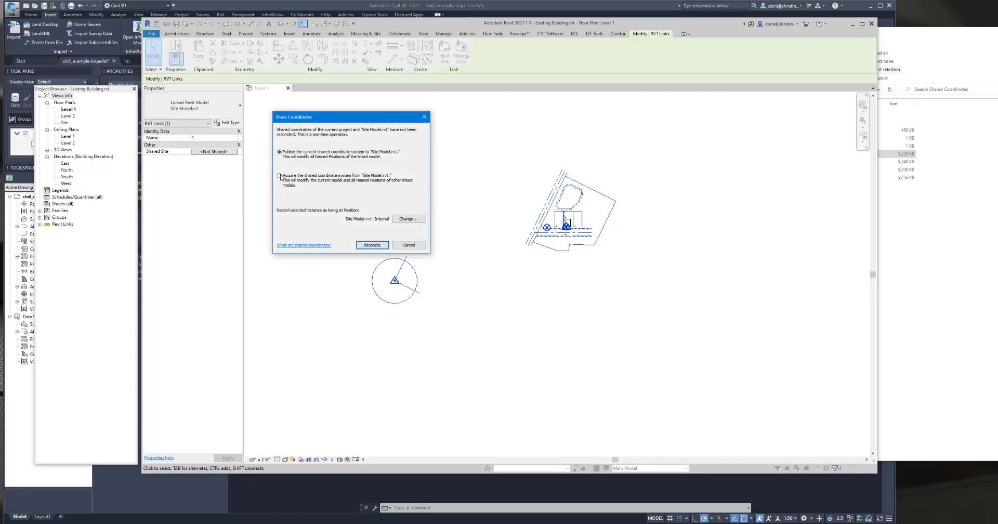
pyautogui.click(371, 244)
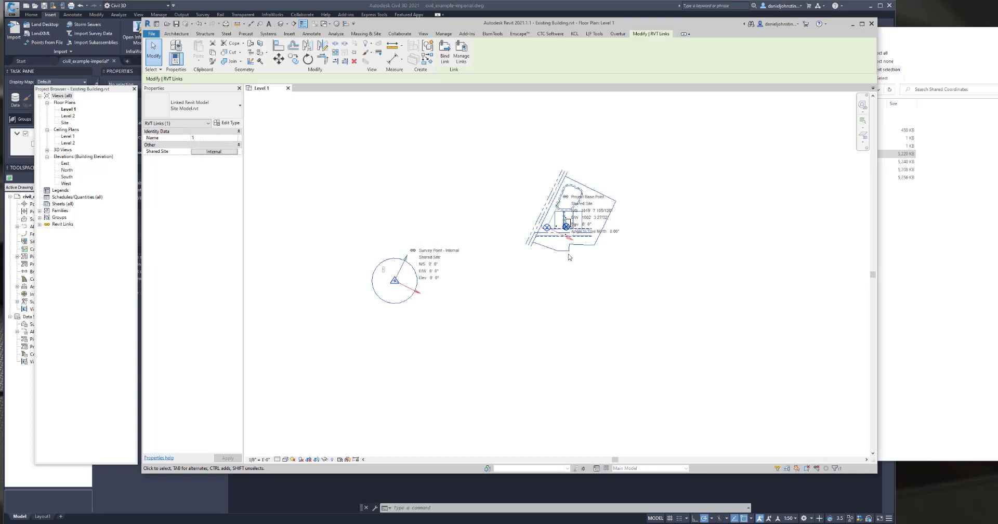
pyautogui.scroll(2, 568, 256)
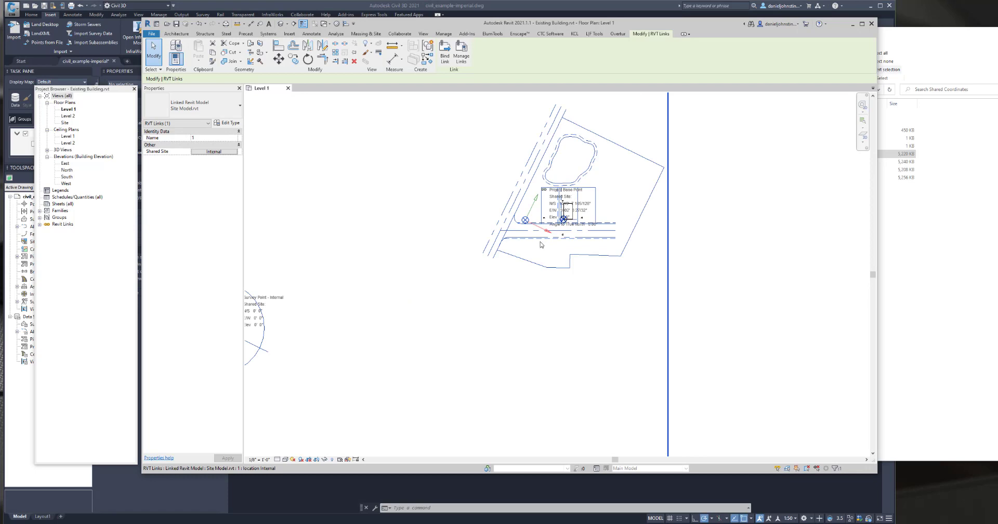
pyautogui.scroll(-2, 302, 326)
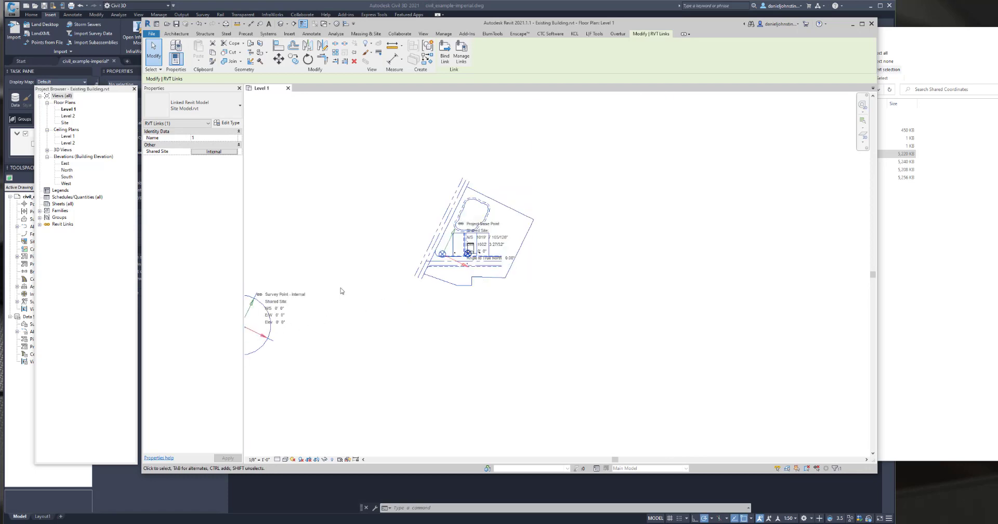
pyautogui.scroll(2, 439, 250)
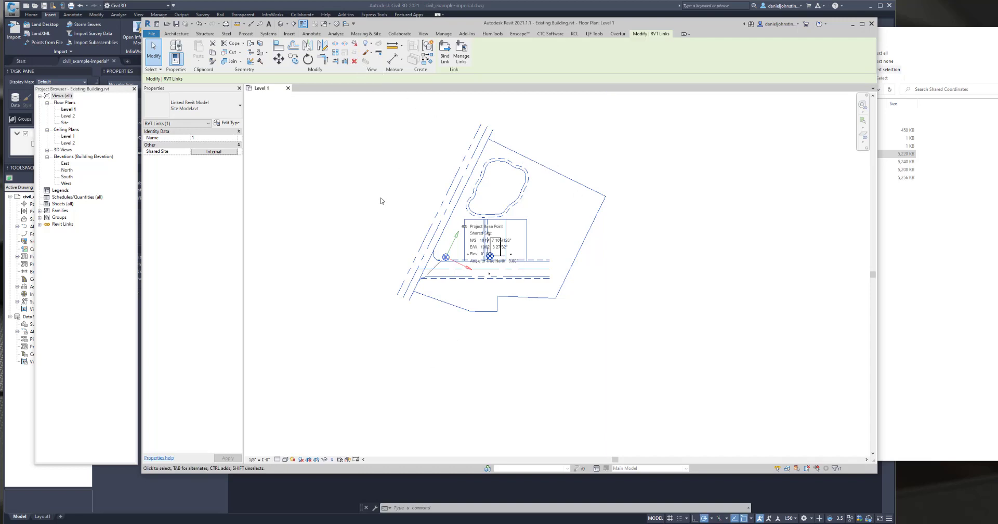
pyautogui.scroll(-2, 383, 201)
pyautogui.moveTo(350, 245); pyautogui.dragTo(530, 256, button='middle')
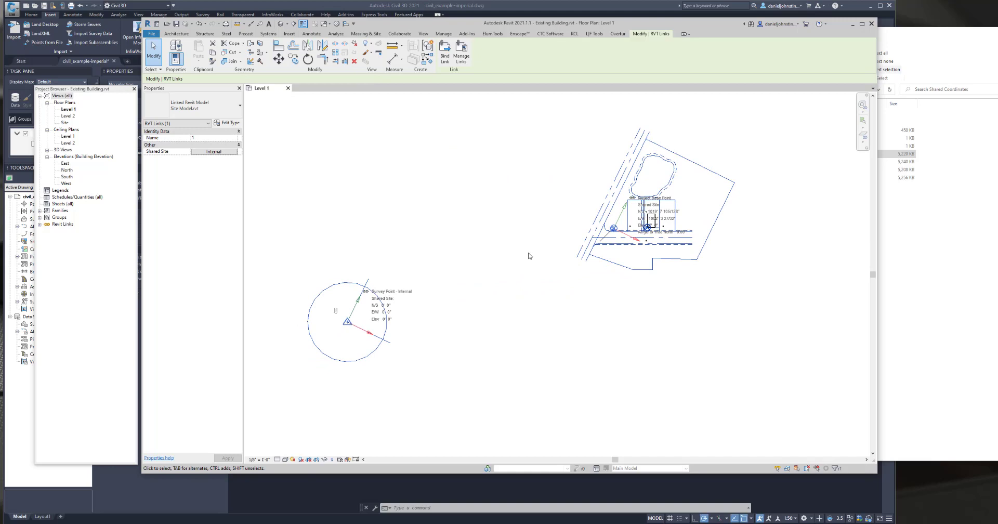
pyautogui.click(529, 256)
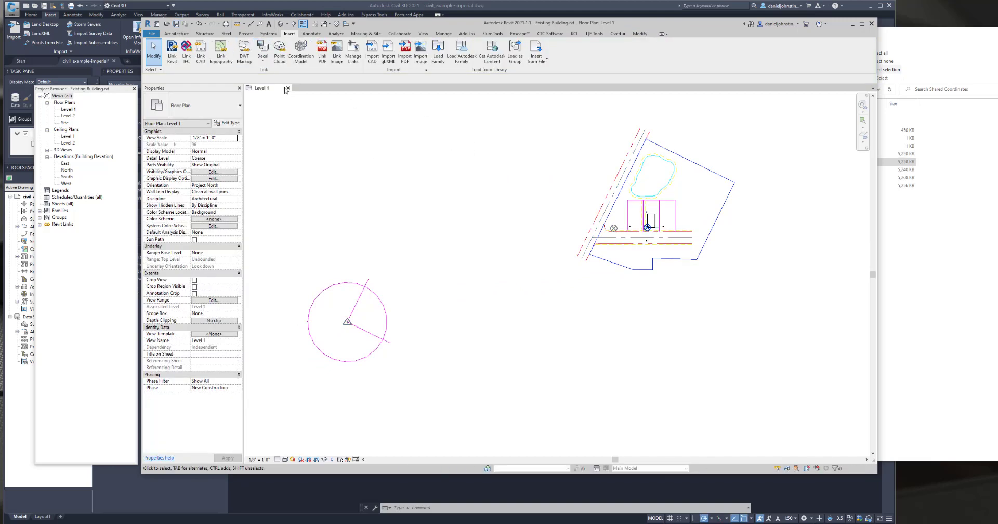
# Close the Existing Building and reopen the Site Model, zoomed in on the building lot.
pyautogui.click(288, 88)
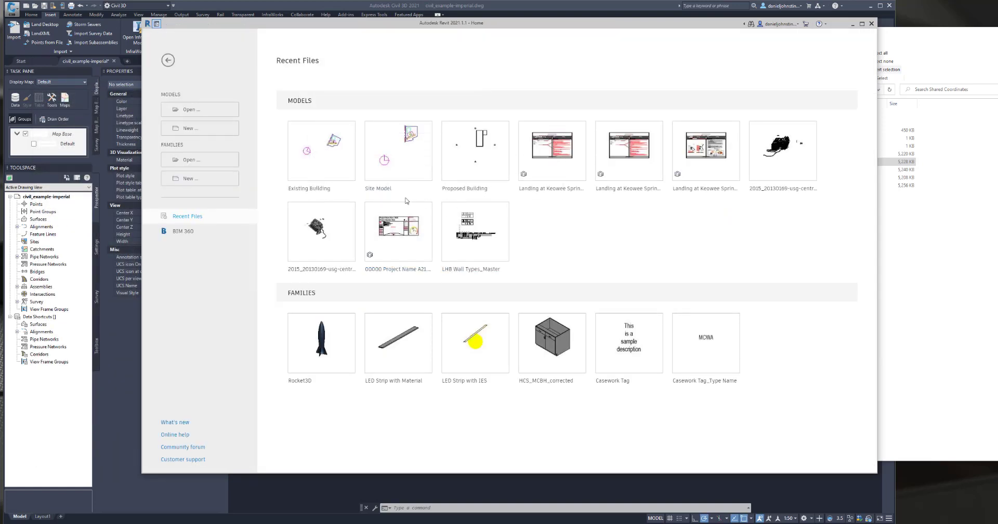
pyautogui.click(381, 190)
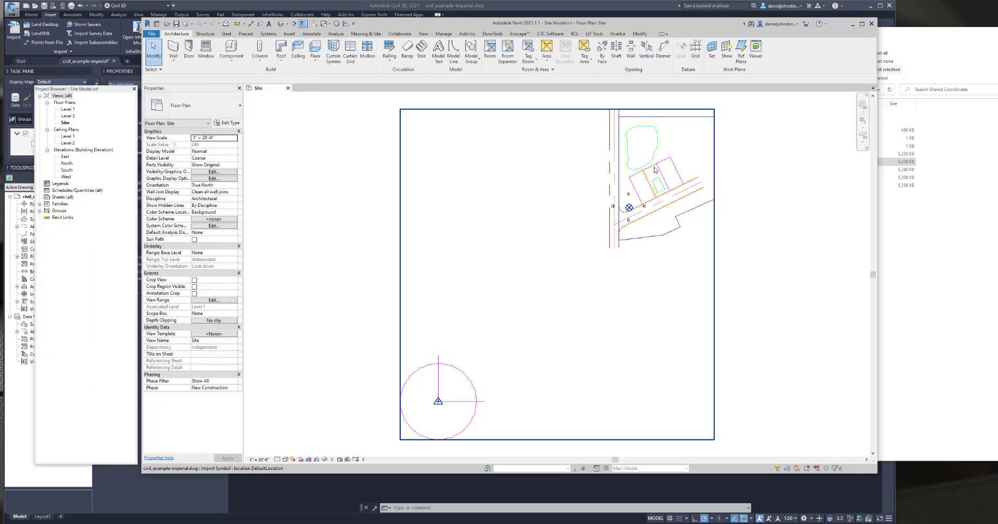
pyautogui.scroll(5, 668, 185)
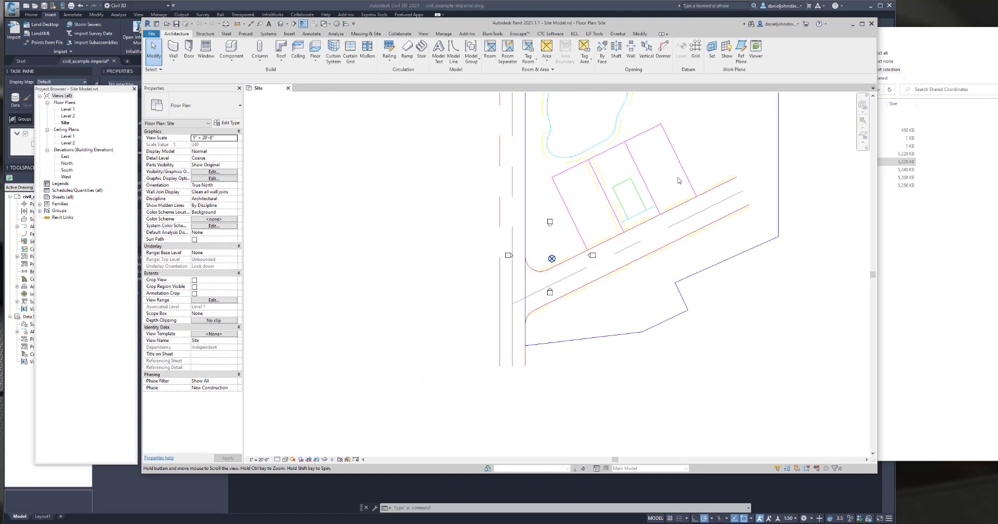
pyautogui.moveTo(682, 181); pyautogui.dragTo(615, 225, button='middle')
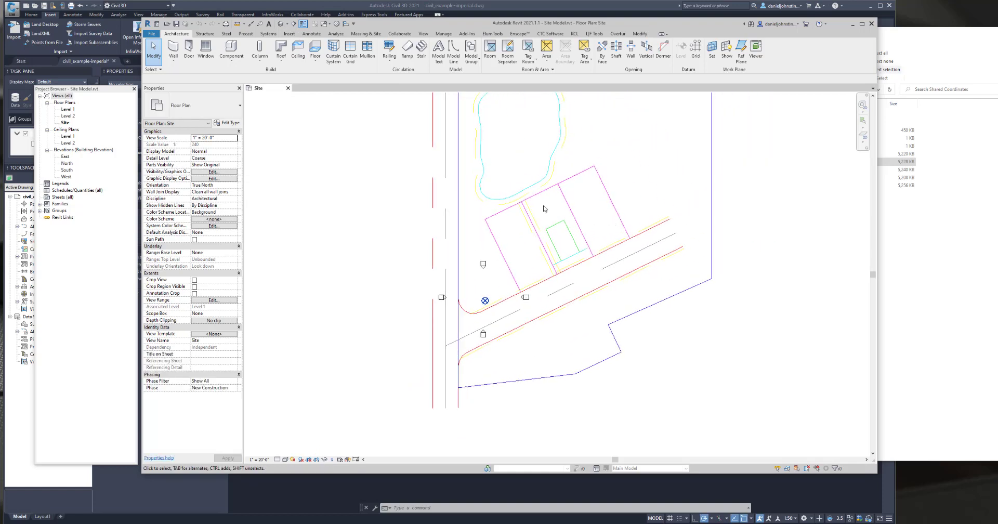
pyautogui.click(290, 34)
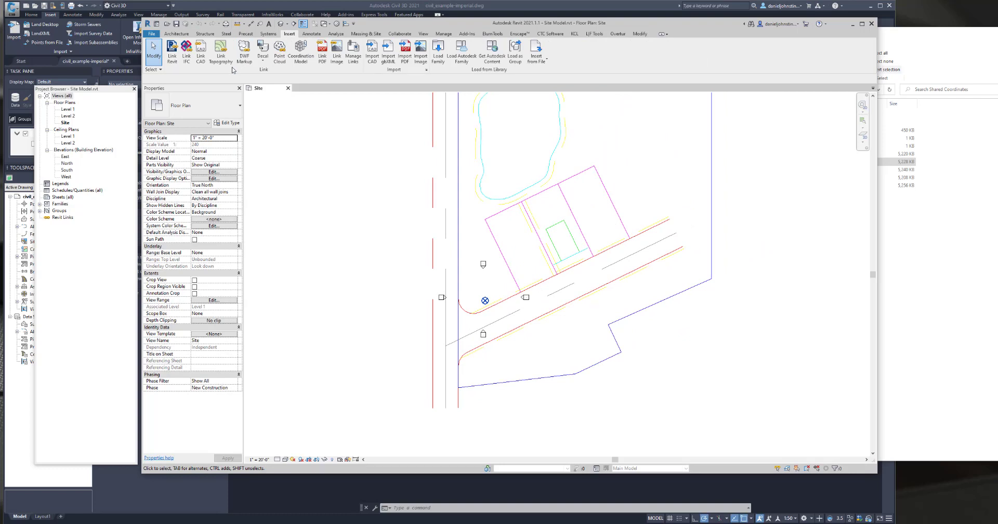
# Link Proposed Building.rvt into the site plan and check where it lands.
pyautogui.click(172, 52)
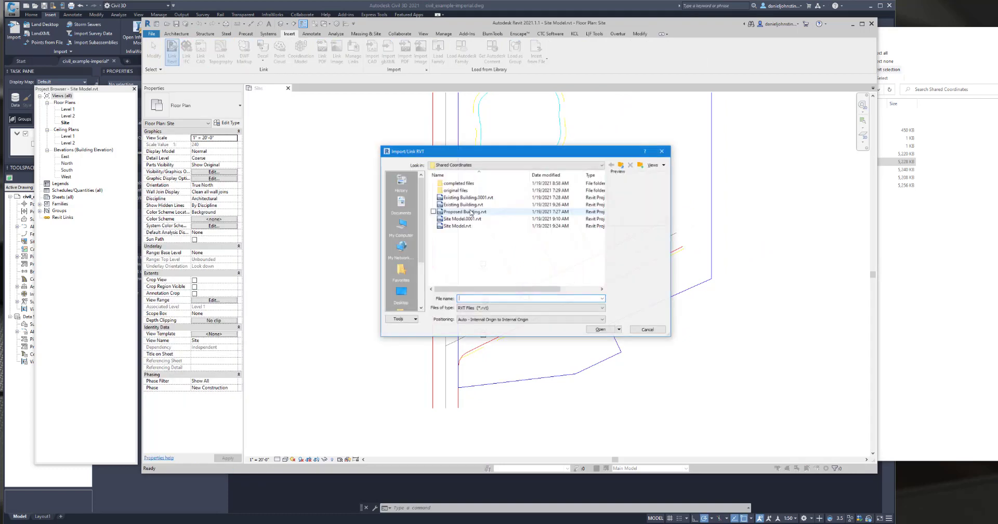
pyautogui.click(464, 212)
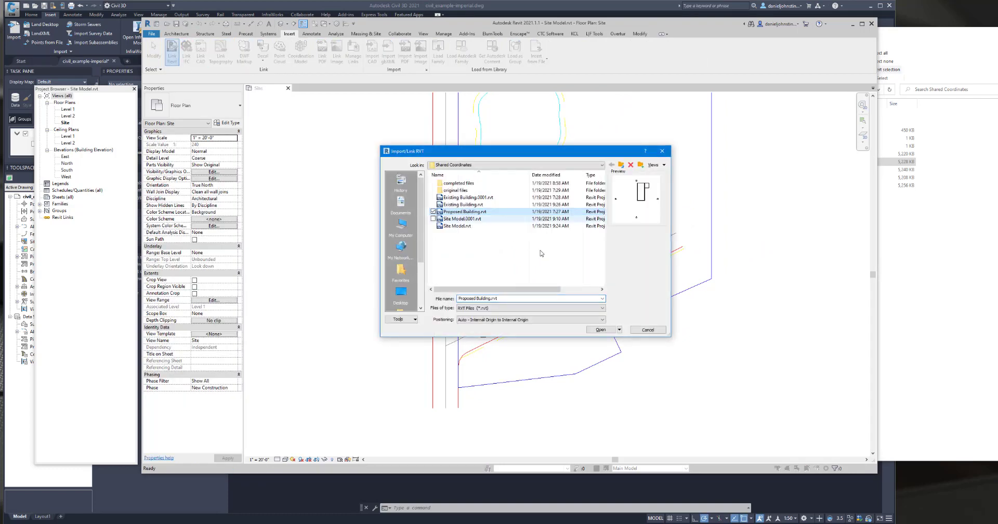
pyautogui.click(601, 329)
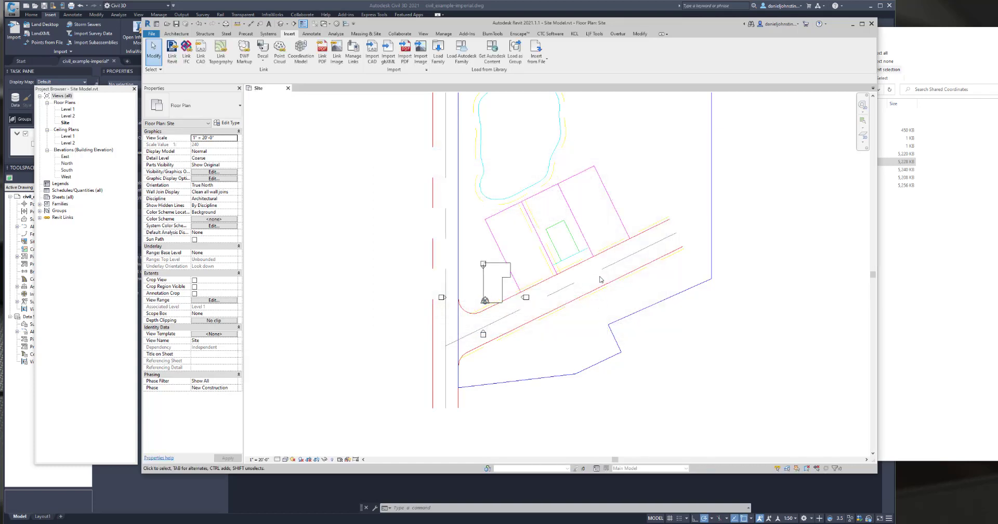
pyautogui.scroll(-2, 602, 276)
pyautogui.scroll(-4, 602, 277)
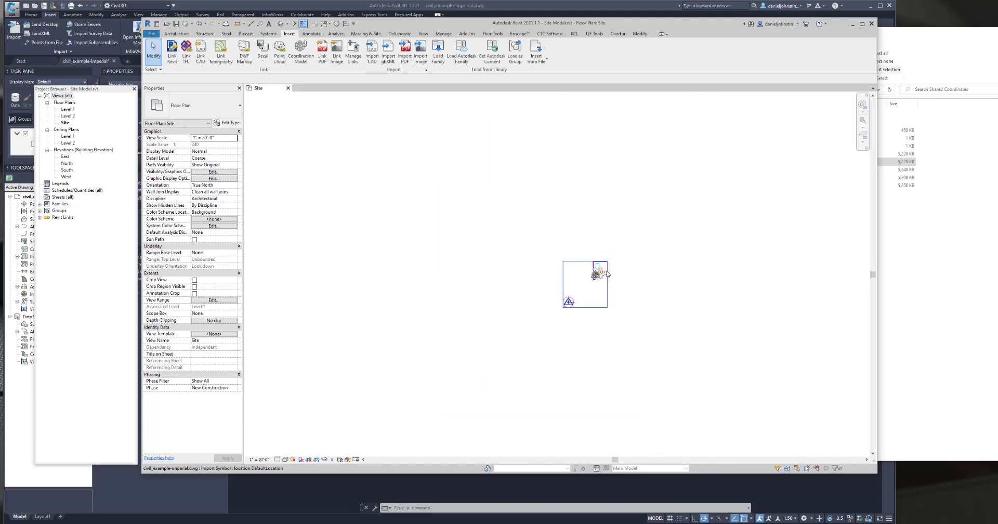
pyautogui.scroll(5, 607, 274)
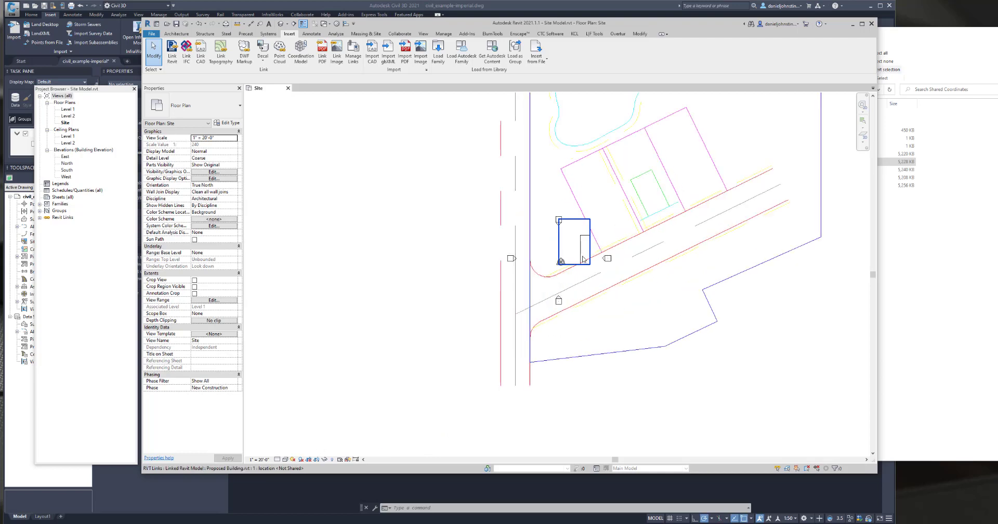
# Link Proposed Building.rvt again with Positioning set to Manual - Base Point.
pyautogui.click(172, 52)
pyautogui.click(482, 319)
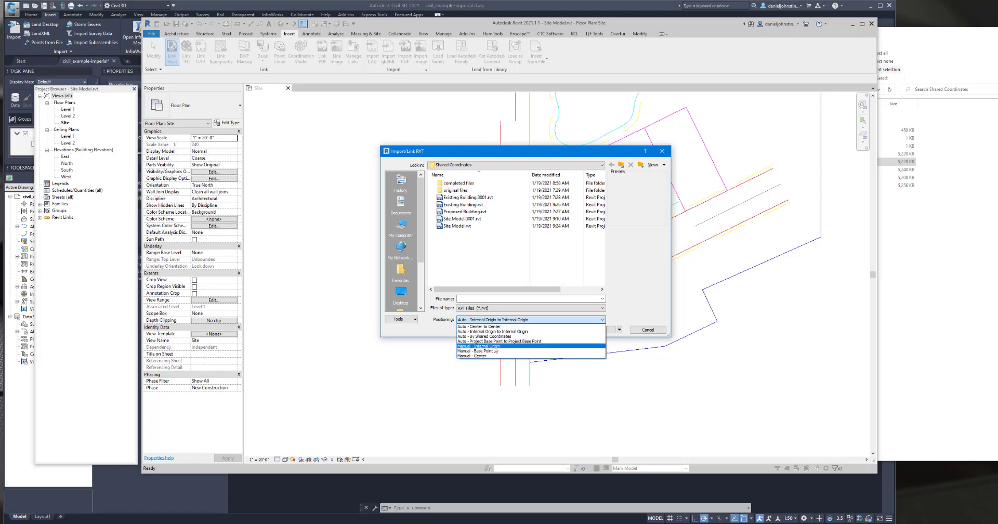
pyautogui.click(494, 327)
pyautogui.click(598, 330)
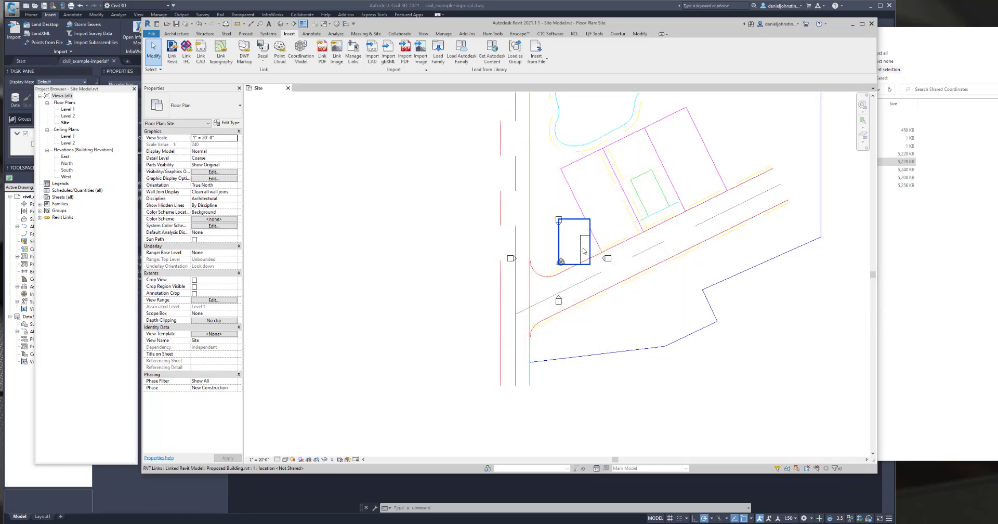
# Drag the linked building onto the lot and rotate it to align with the lot.
pyautogui.moveTo(583, 251); pyautogui.dragTo(701, 172)
pyautogui.click(307, 59)
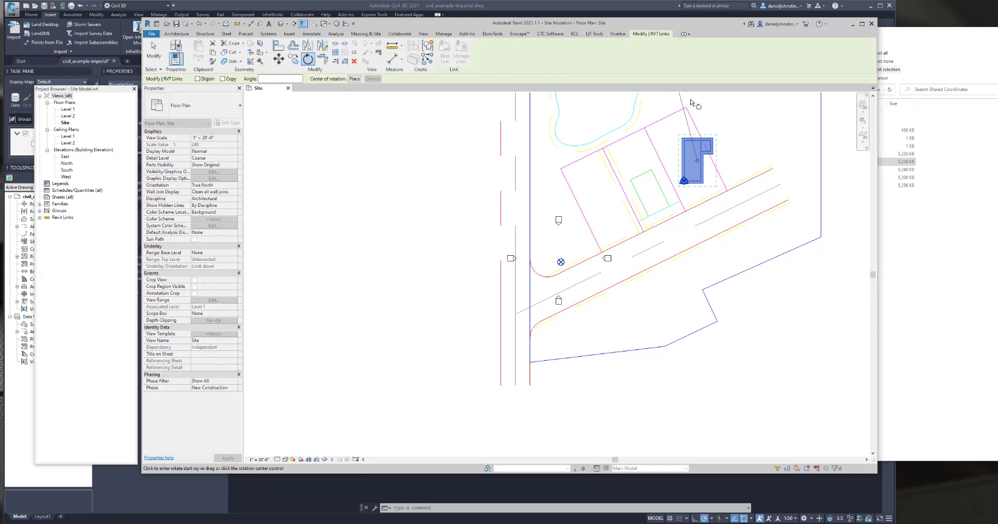
pyautogui.click(711, 110)
pyautogui.click(697, 112)
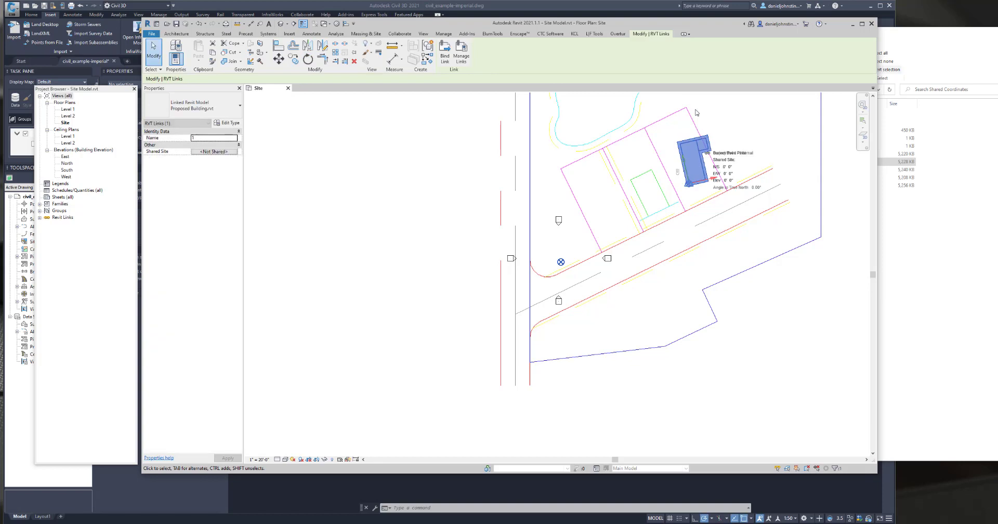
pyautogui.click(693, 167)
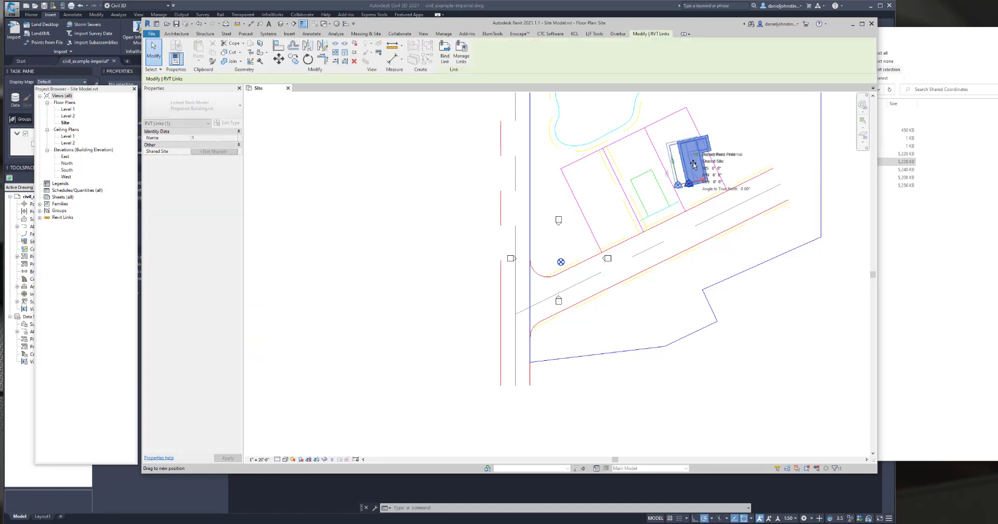
pyautogui.press('Escape')
pyautogui.scroll(1, 694, 166)
pyautogui.scroll(3, 691, 169)
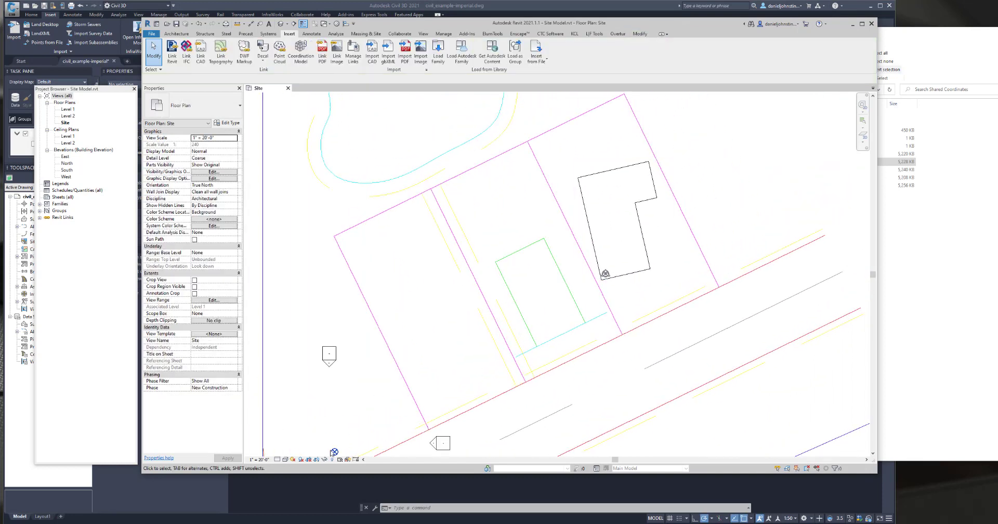
# Change the view display so the linked building's walls show their full thickness.
pyautogui.click(277, 462)
pyautogui.click(285, 459)
pyautogui.click(301, 418)
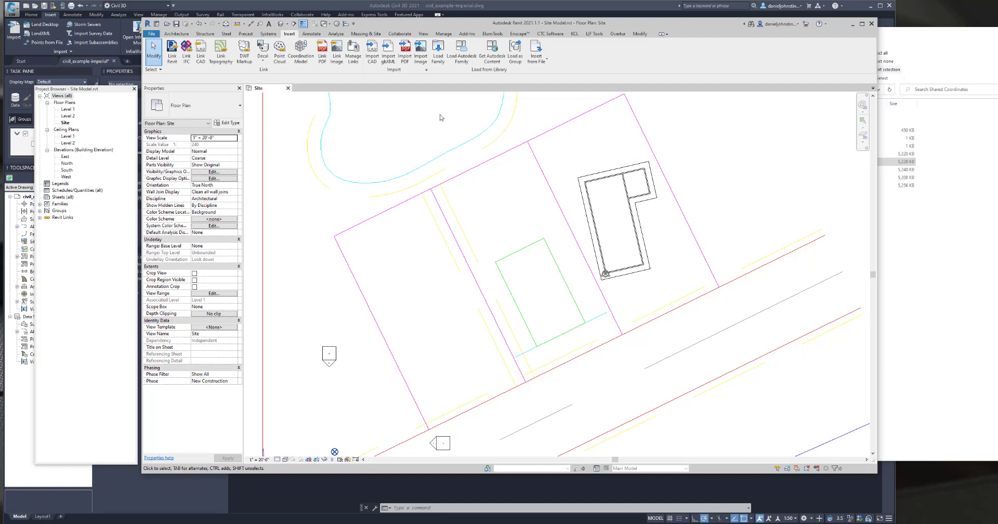
# Trace the inner left and bottom wall edges as model lines, then save the Site Model.
pyautogui.click(176, 33)
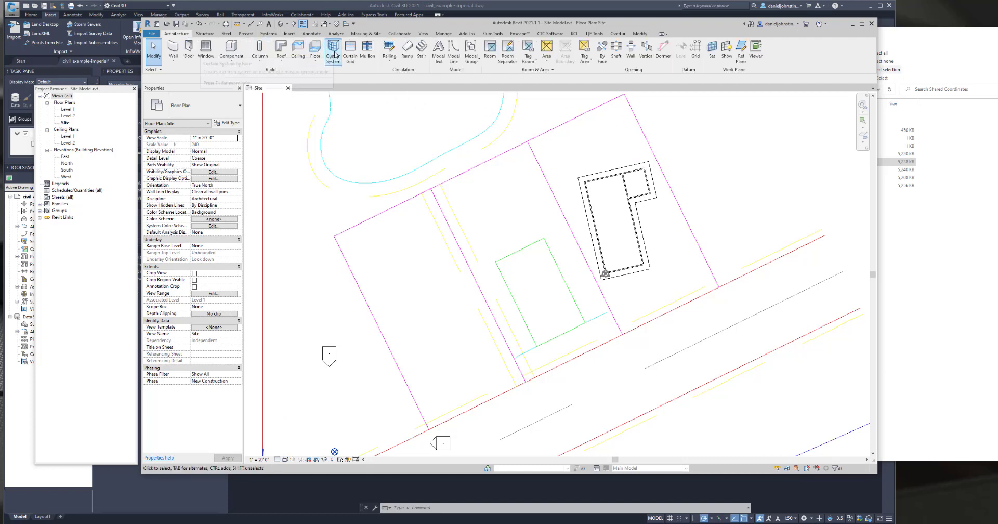
pyautogui.click(454, 57)
pyautogui.scroll(3, 605, 274)
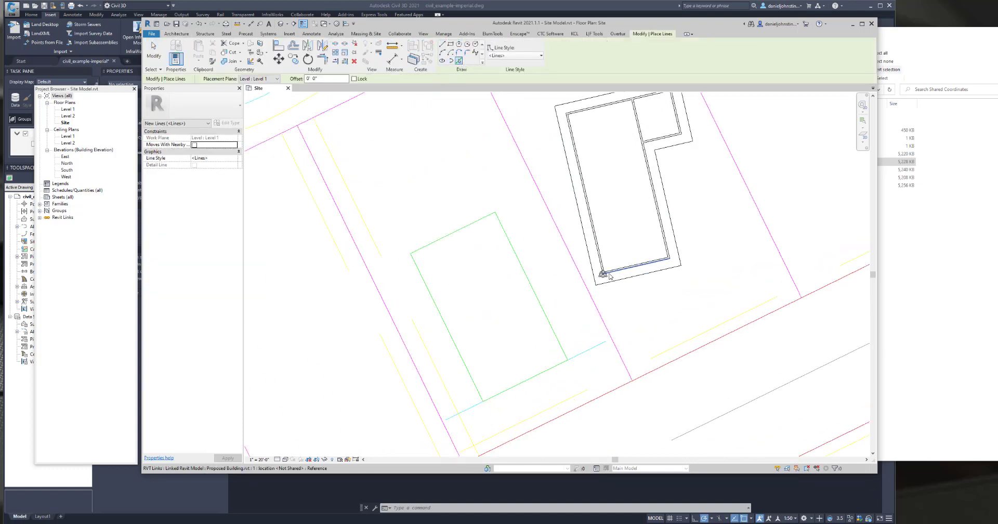
pyautogui.scroll(1, 611, 276)
pyautogui.click(571, 169)
pyautogui.click(620, 276)
pyautogui.press('Escape')
pyautogui.press('Escape')
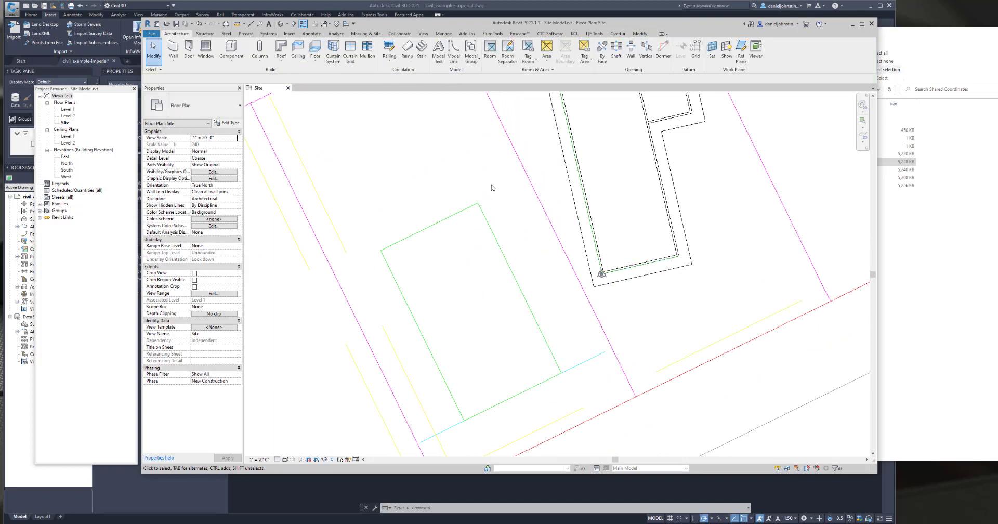
pyautogui.scroll(-5, 492, 187)
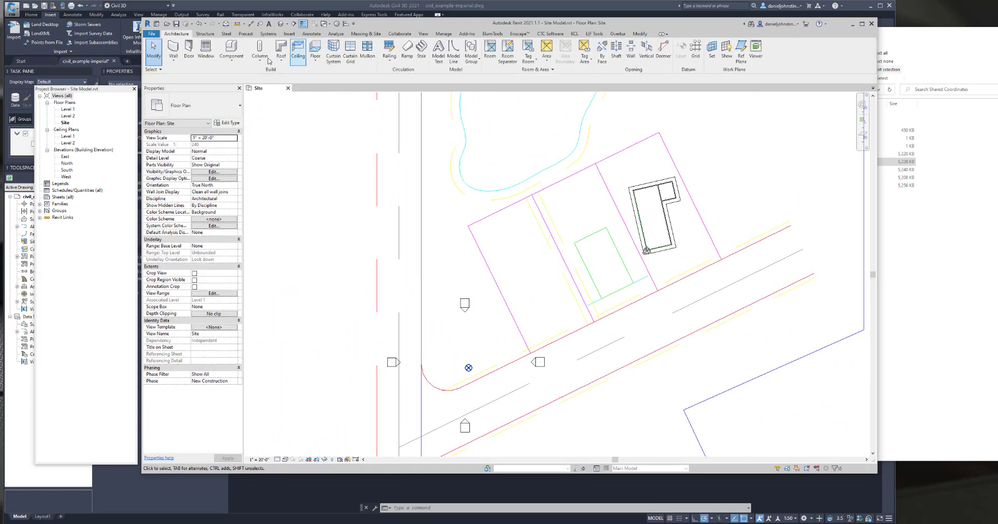
pyautogui.hotkey('ctrl', 's')
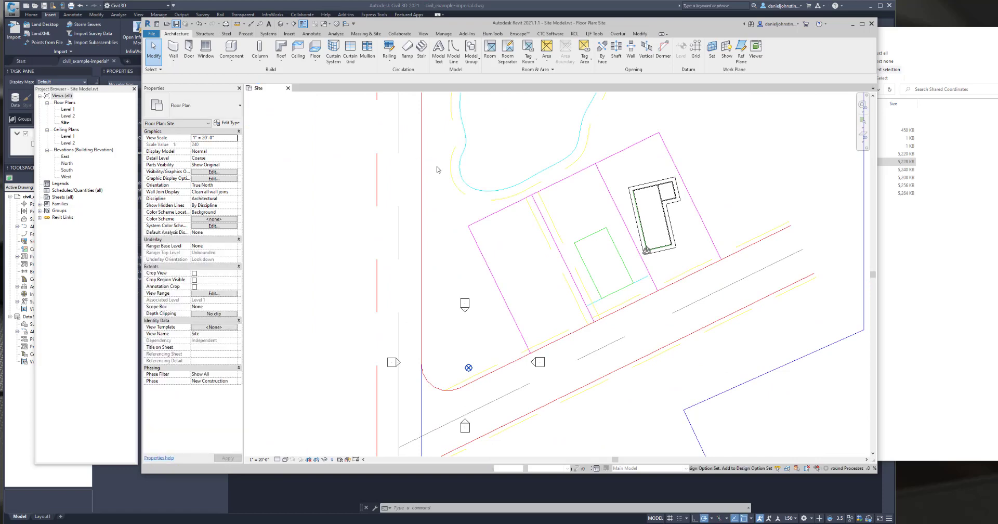
# Switch to the Proposed Building project and link Site Model.rvt into its Level 1 plan.
pyautogui.click(288, 88)
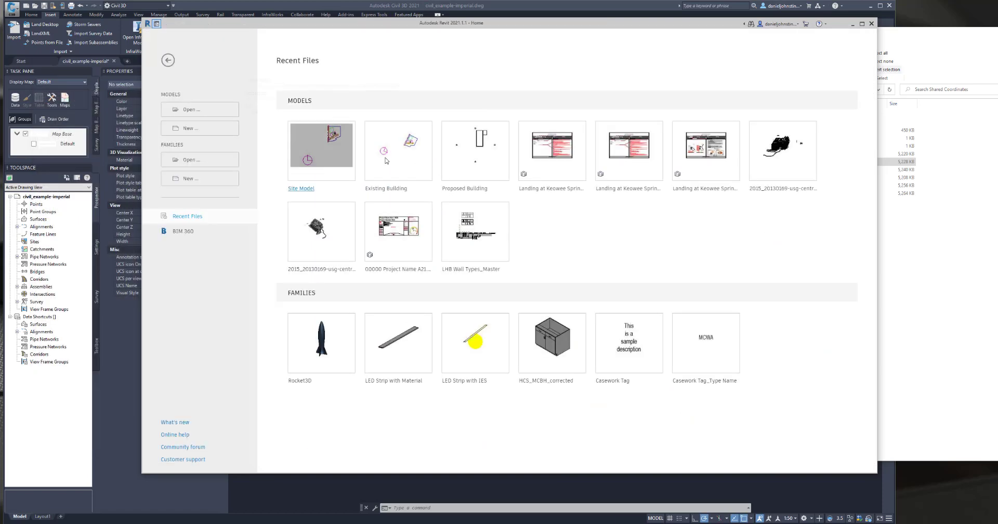
pyautogui.click(466, 197)
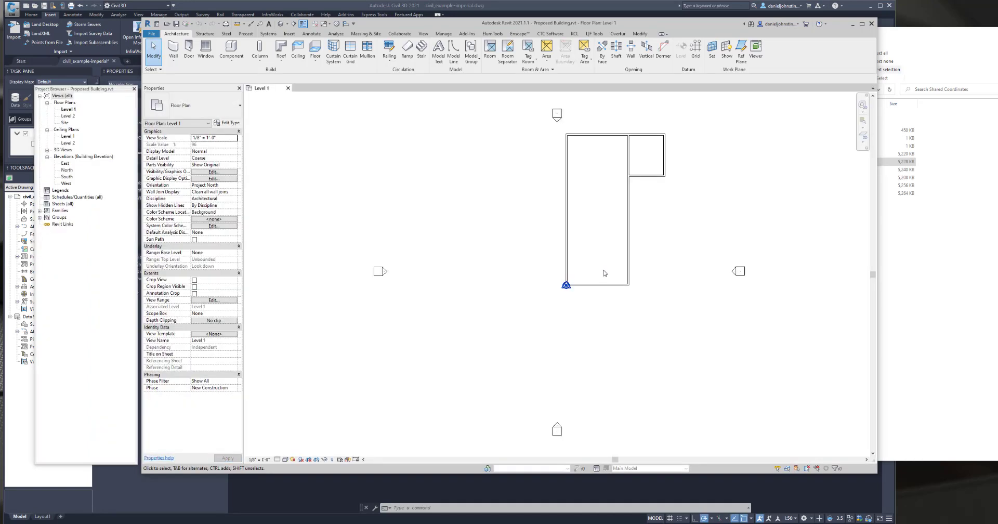
pyautogui.click(290, 34)
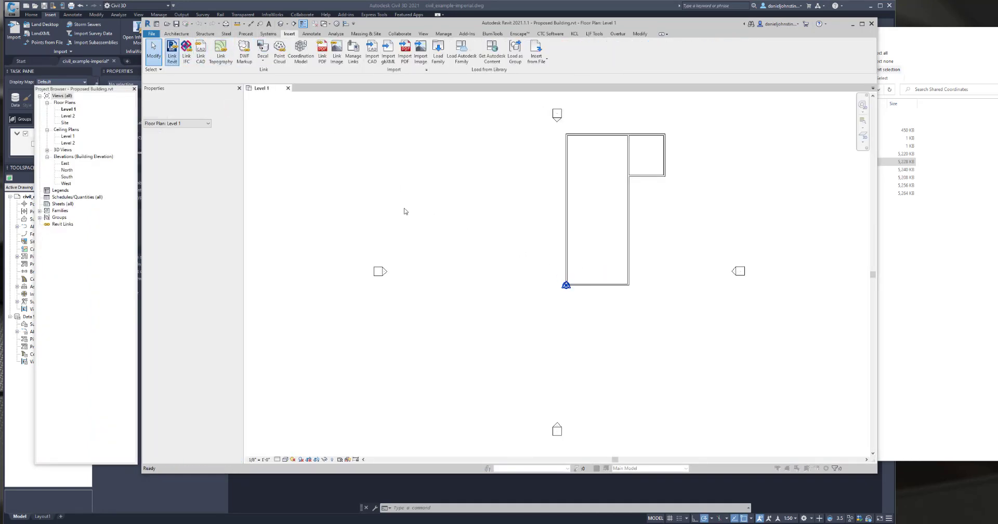
pyautogui.click(172, 50)
pyautogui.click(453, 233)
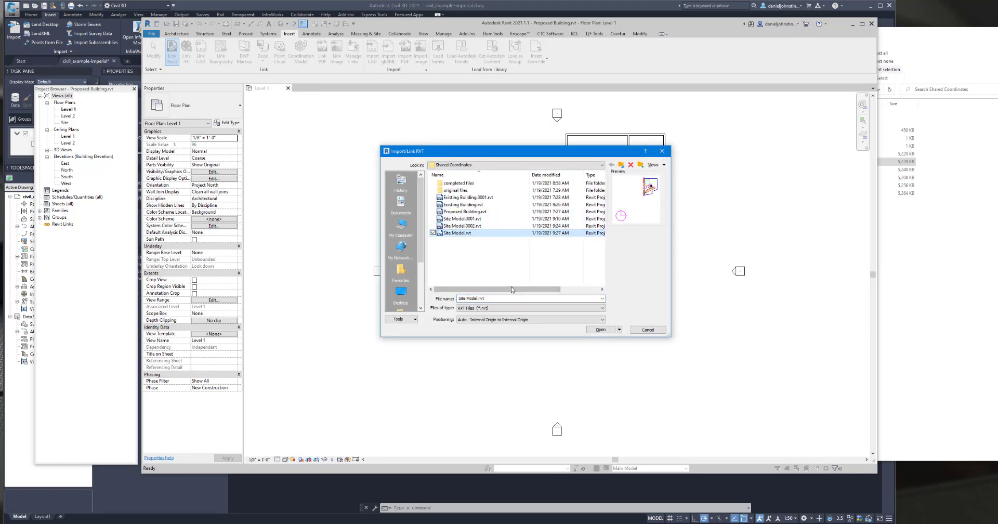
pyautogui.click(601, 329)
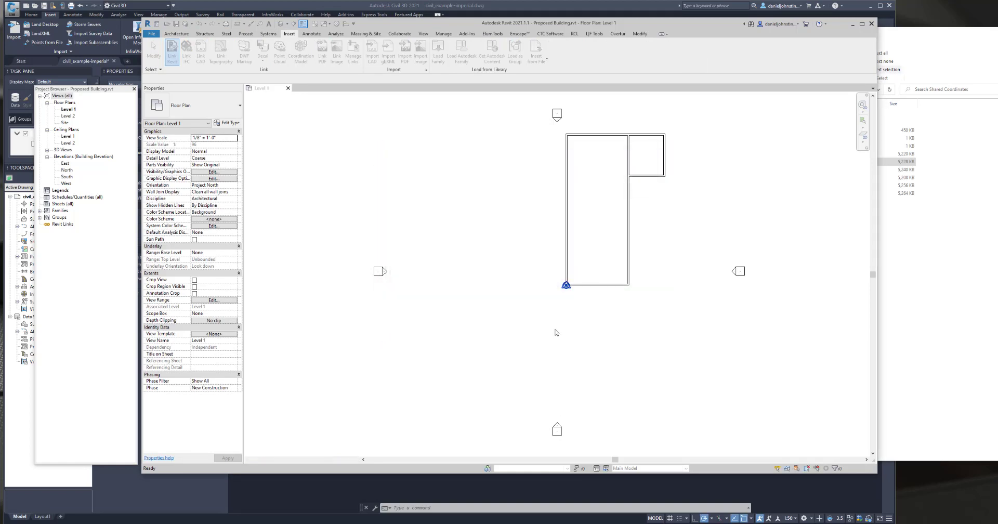
pyautogui.scroll(-6, 606, 314)
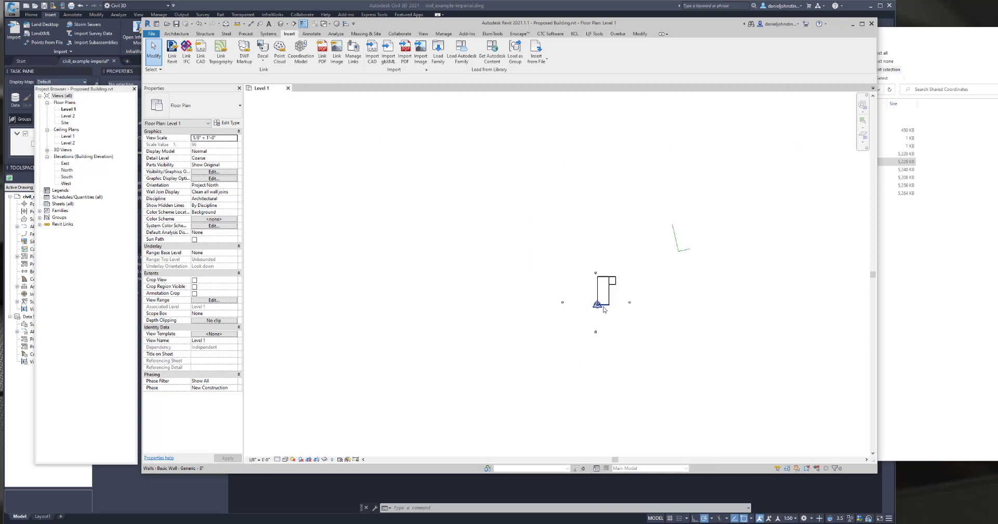
# Move the linked Site Model so its corner sits on the building corner.
pyautogui.click(685, 251)
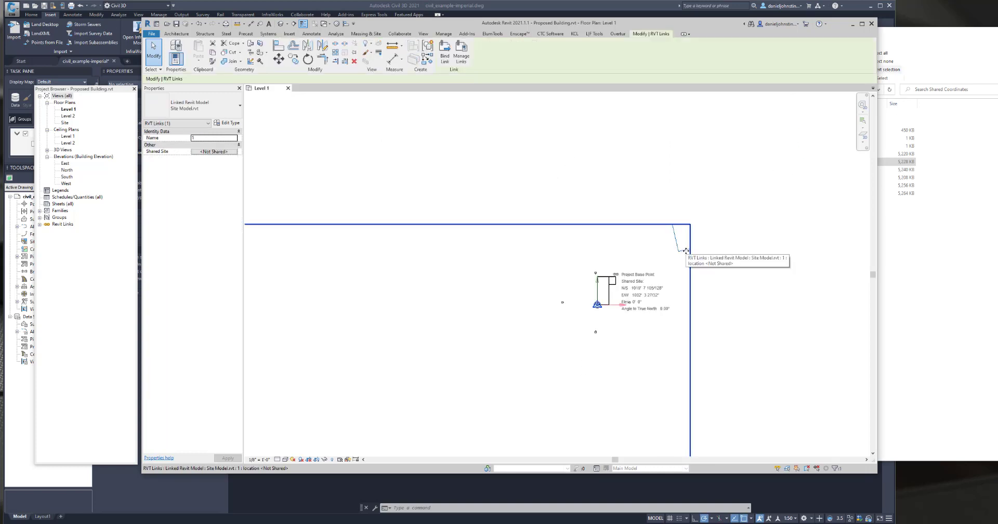
pyautogui.moveTo(686, 251); pyautogui.dragTo(590, 315)
pyautogui.scroll(6, 585, 310)
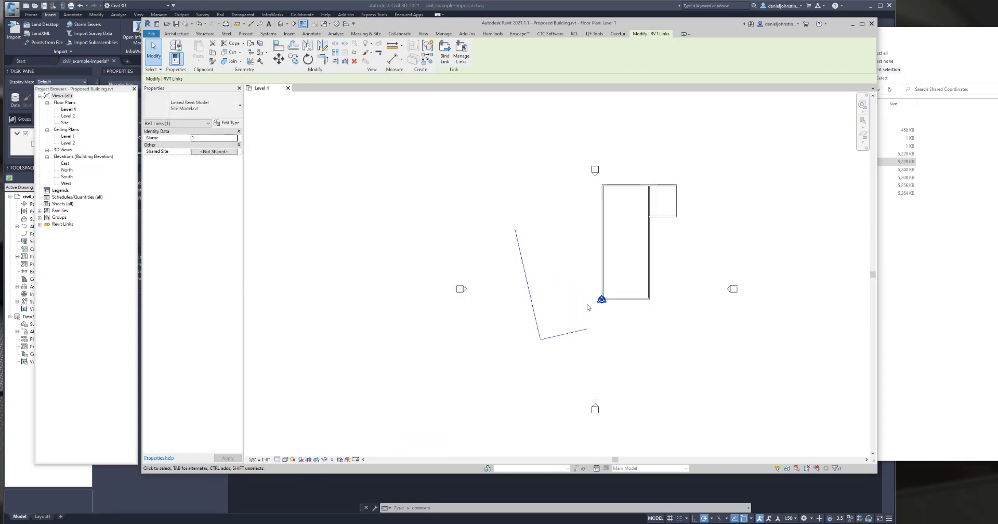
pyautogui.click(278, 58)
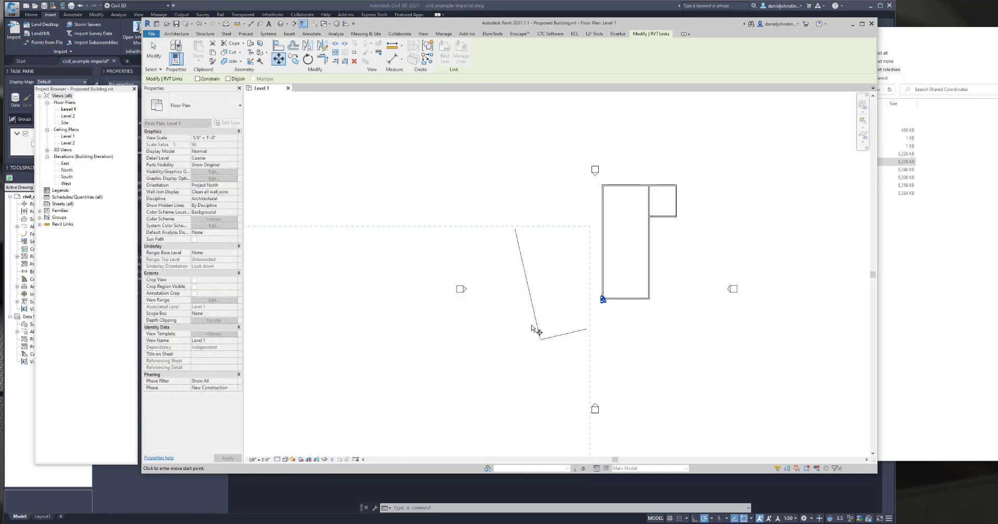
pyautogui.click(540, 339)
pyautogui.scroll(5, 598, 320)
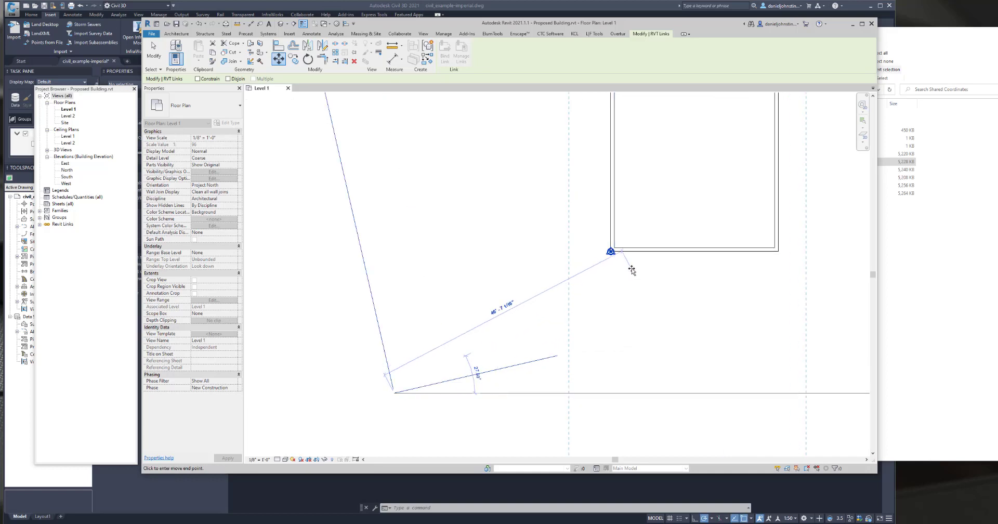
pyautogui.click(628, 263)
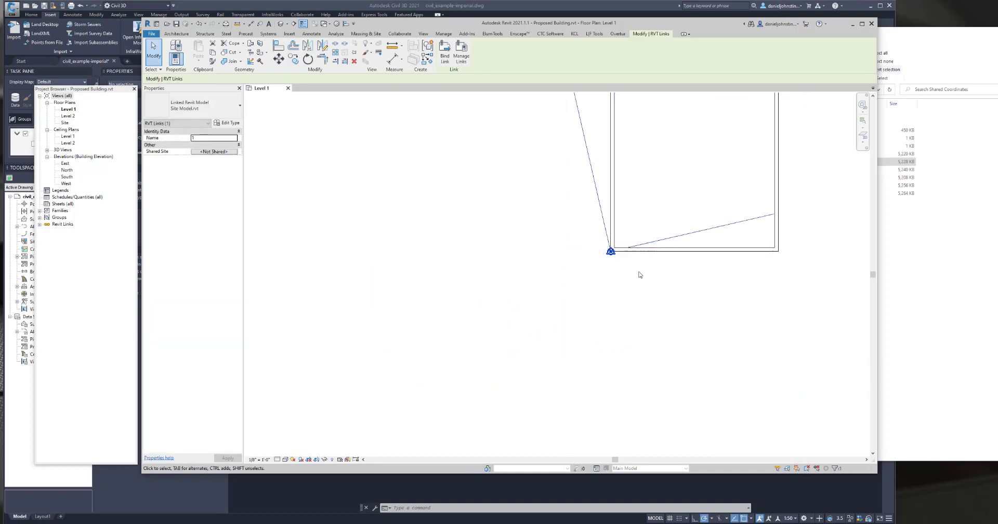
# Rotate the linked Site Model about the building corner until its edge matches the wall.
pyautogui.click(307, 59)
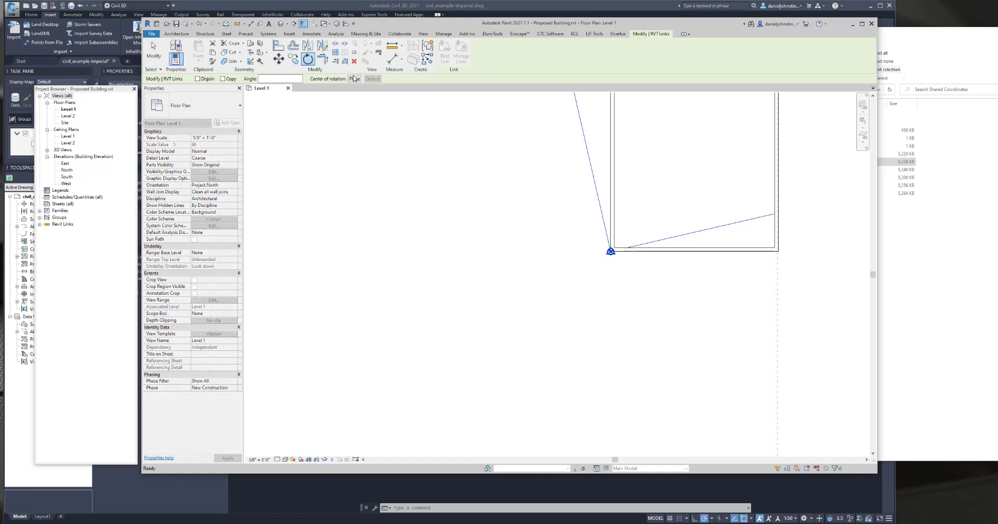
pyautogui.click(354, 79)
pyautogui.click(610, 251)
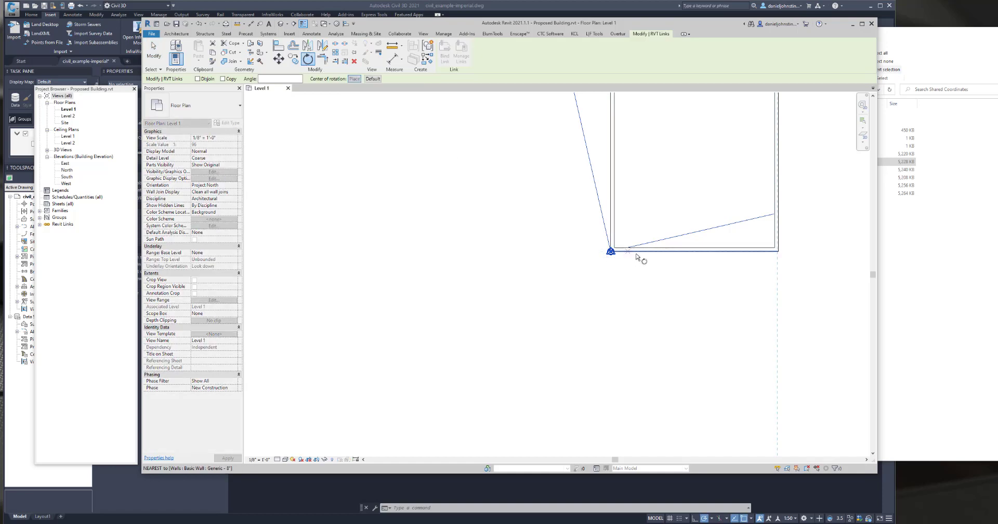
pyautogui.click(668, 241)
pyautogui.click(673, 250)
pyautogui.scroll(-5, 670, 265)
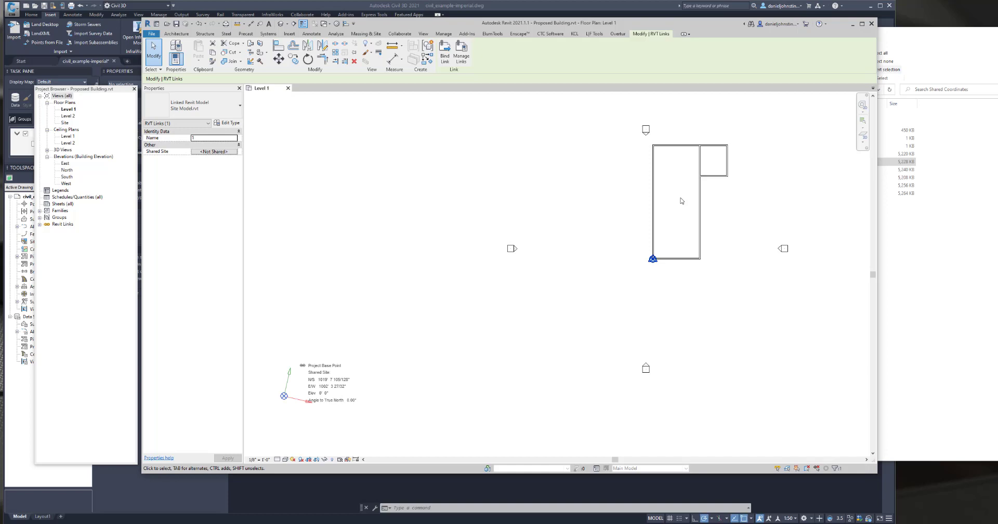
# Acquire shared coordinates from Site Model.rvt via the Shared Site property and save the project.
pyautogui.click(212, 151)
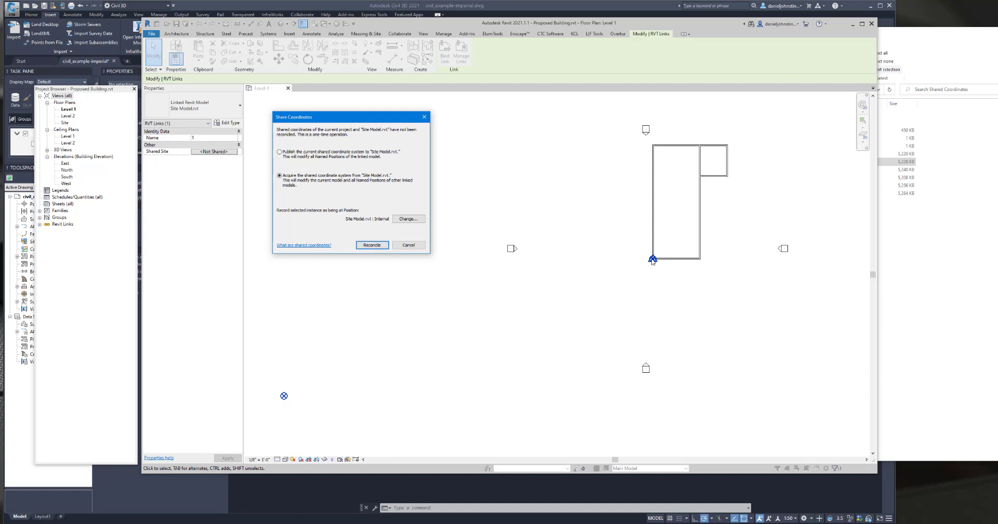
pyautogui.click(387, 248)
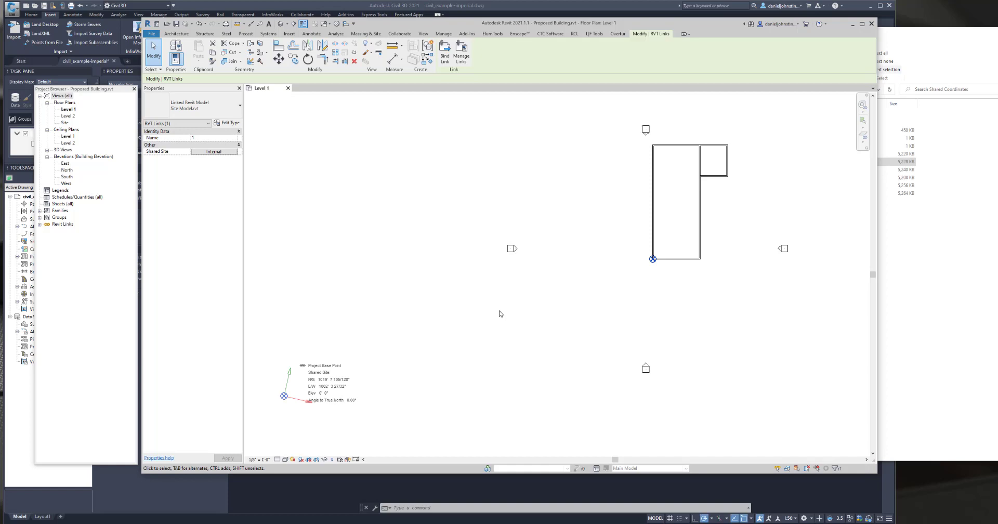
pyautogui.press('Escape')
pyautogui.hotkey('ctrl', 's')
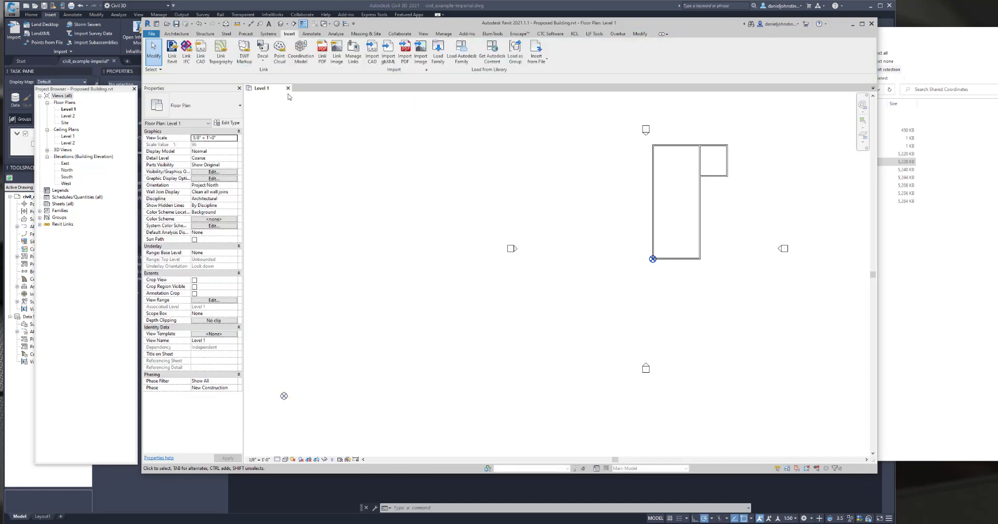
# Reopen the Site Model and select the linked Proposed Building to check its Shared Site value.
pyautogui.click(288, 87)
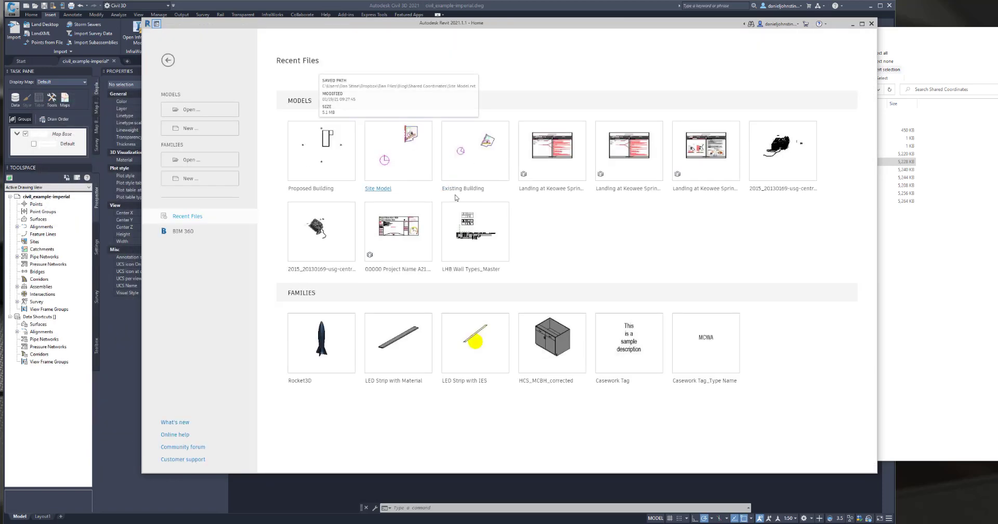
pyautogui.click(374, 189)
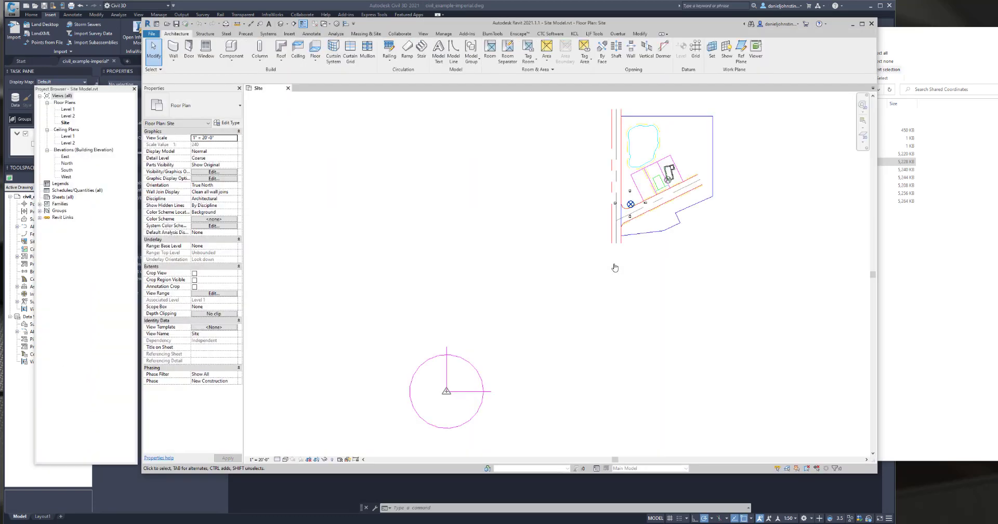
pyautogui.scroll(5, 674, 181)
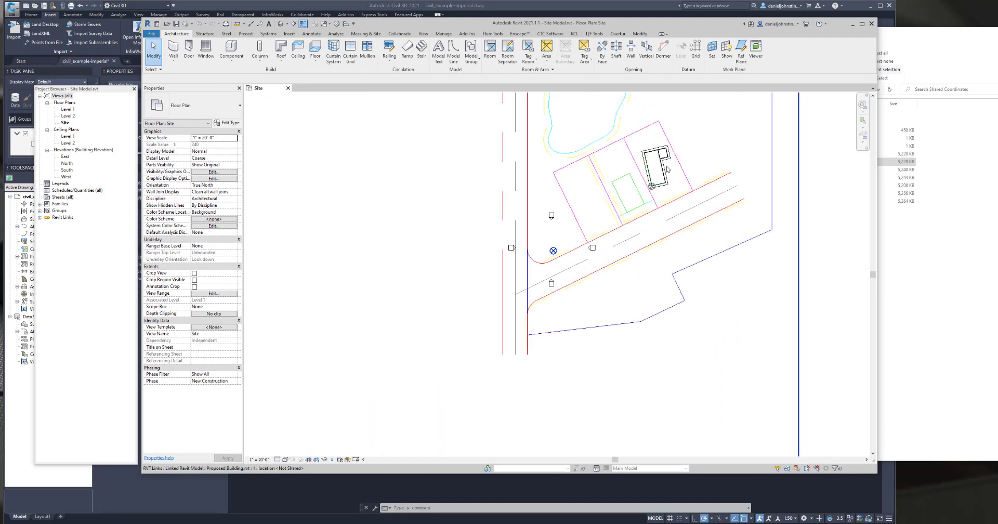
pyautogui.click(664, 165)
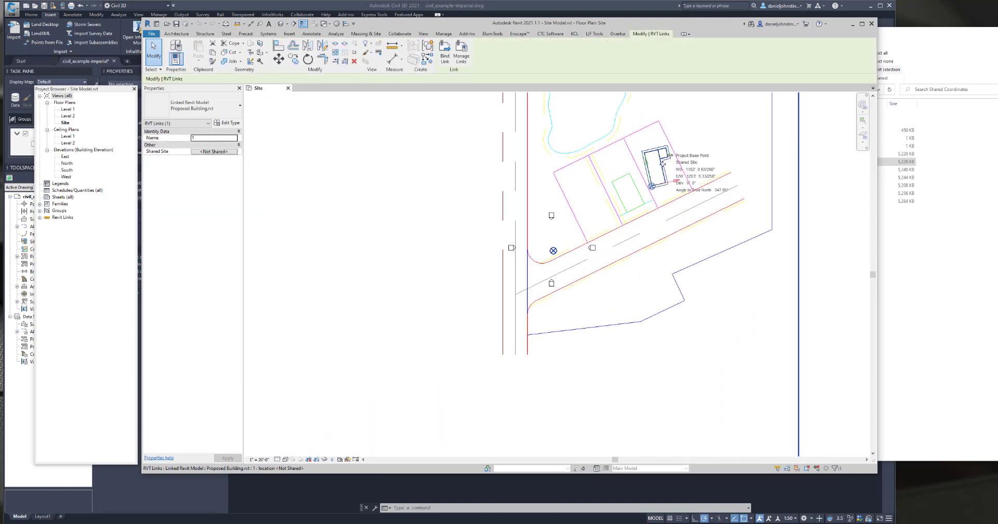
pyautogui.scroll(-2, 670, 177)
pyautogui.scroll(-2, 670, 176)
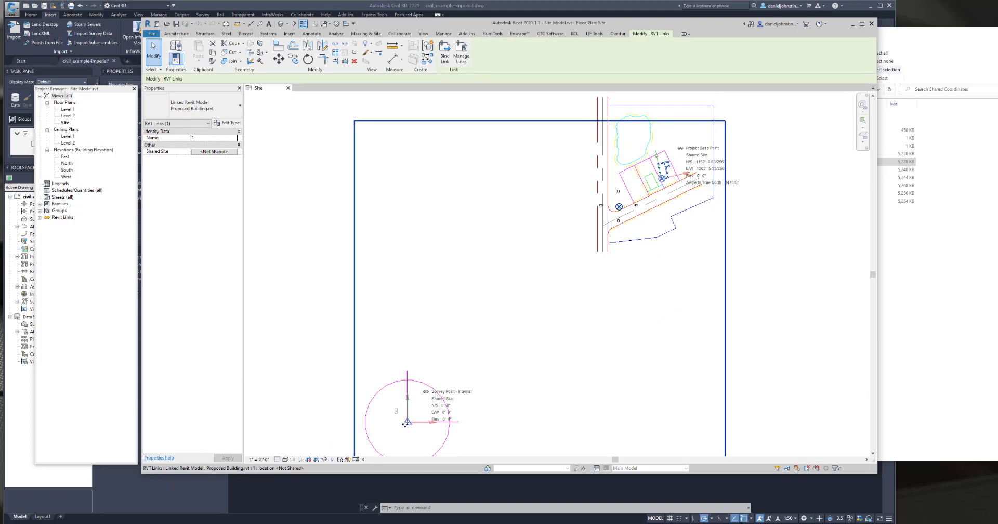
pyautogui.scroll(2, 662, 174)
pyautogui.scroll(2, 662, 174)
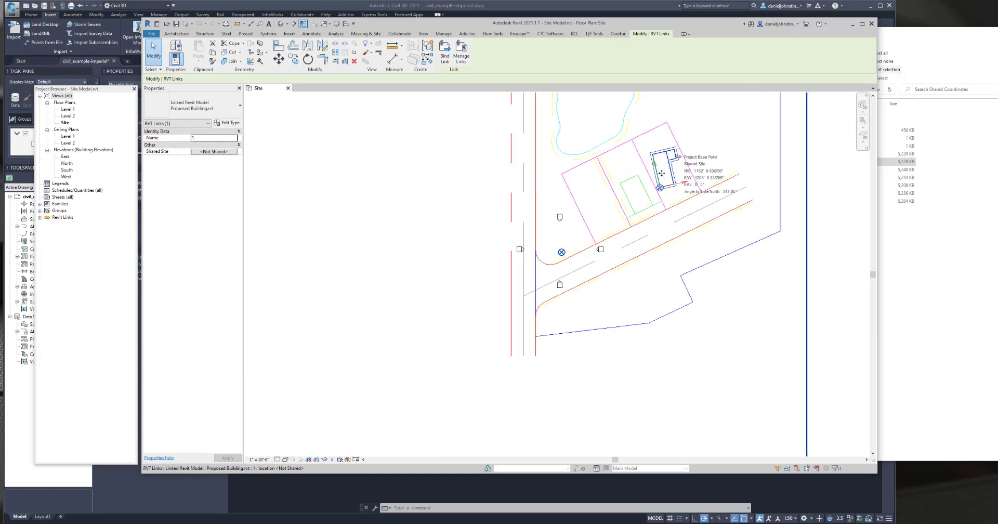
pyautogui.click(225, 151)
pyautogui.click(278, 182)
pyautogui.click(412, 190)
pyautogui.click(411, 191)
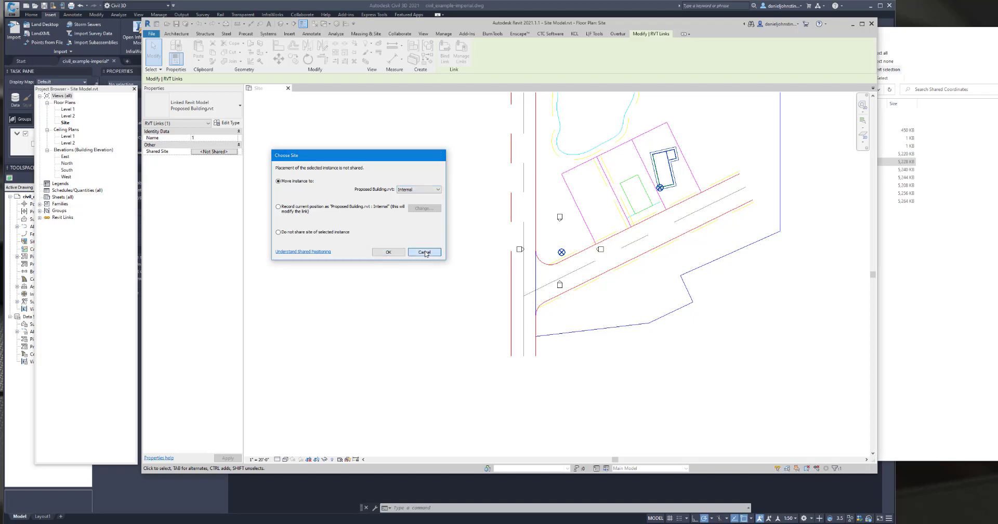
pyautogui.click(425, 253)
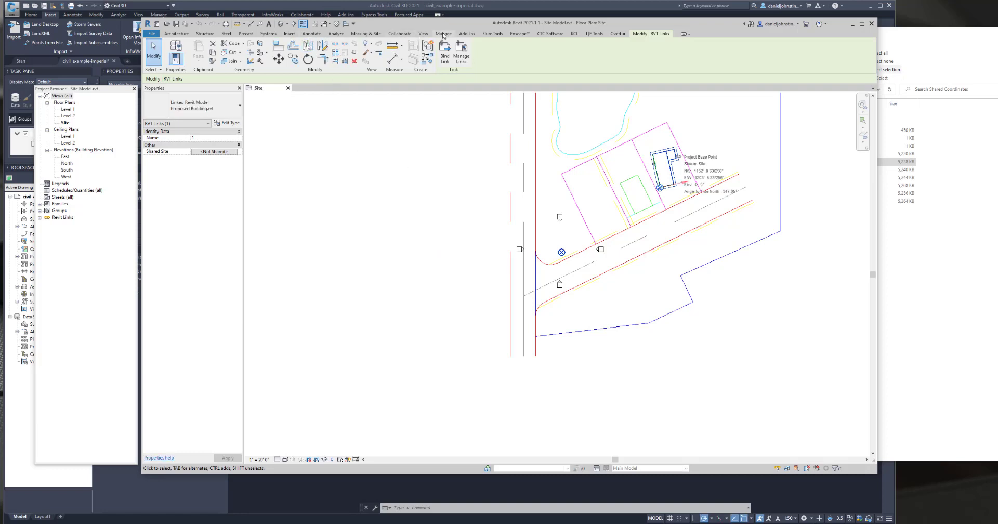
# Remove the Proposed Building.rvt link in Manage Links and confirm the removal.
pyautogui.click(443, 33)
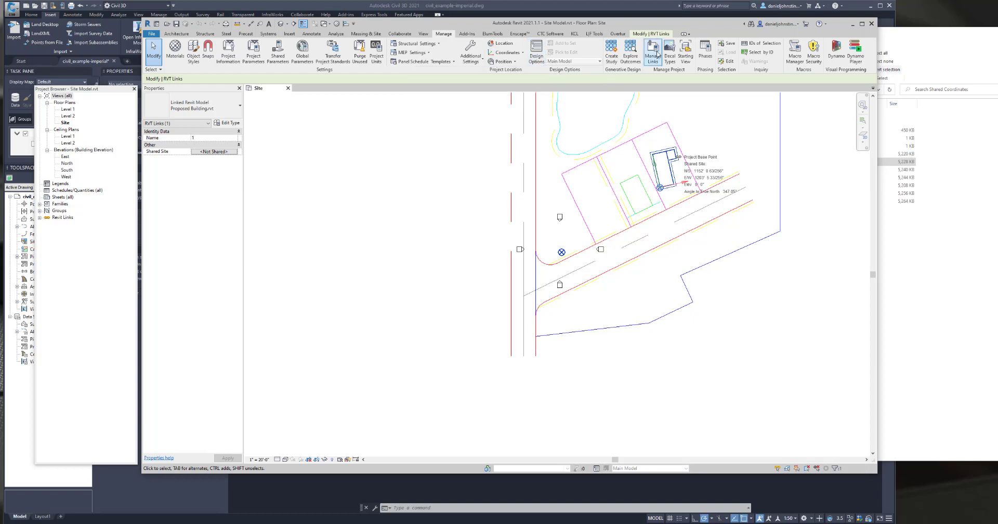
pyautogui.click(653, 52)
pyautogui.click(450, 119)
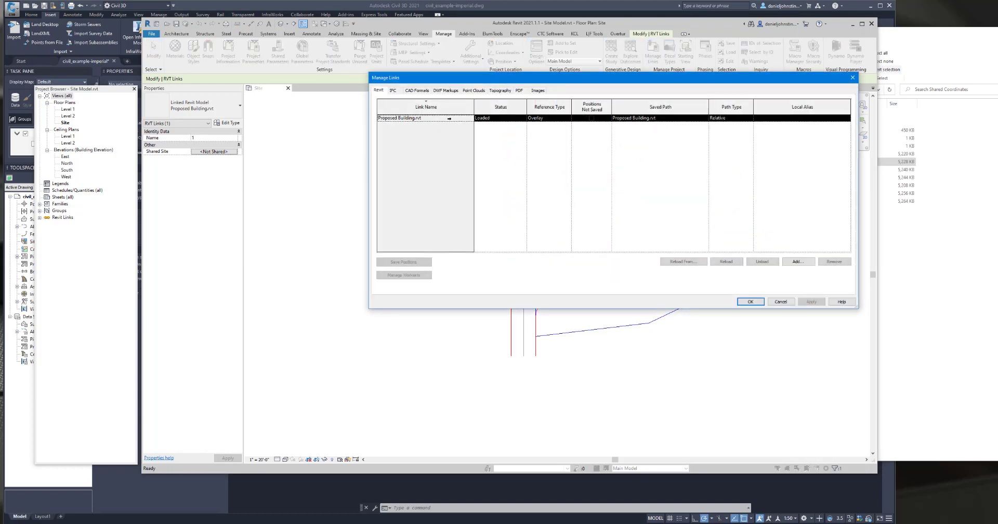
pyautogui.click(829, 263)
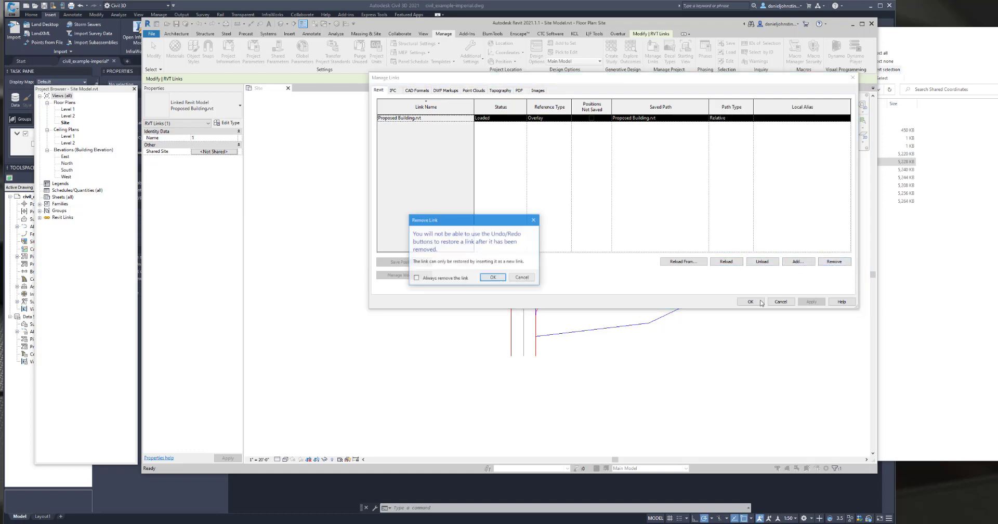
pyautogui.click(487, 279)
pyautogui.click(748, 303)
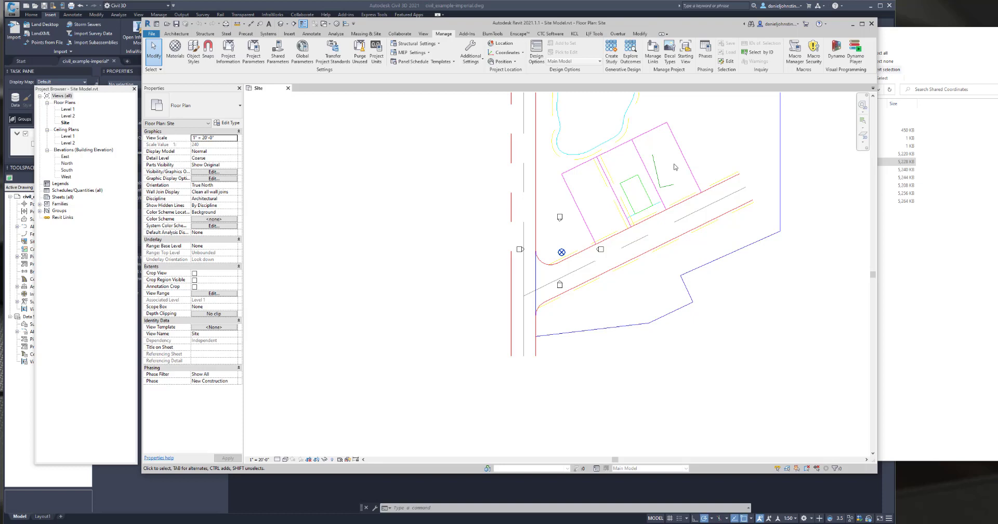
# Link Proposed Building.rvt again with Positioning set to Auto - By Shared Coordinates.
pyautogui.click(289, 33)
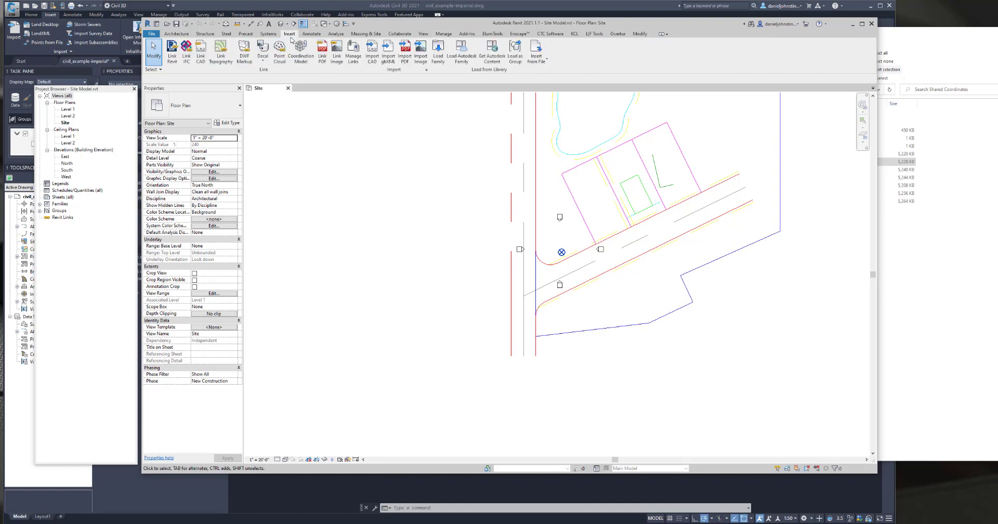
pyautogui.click(172, 56)
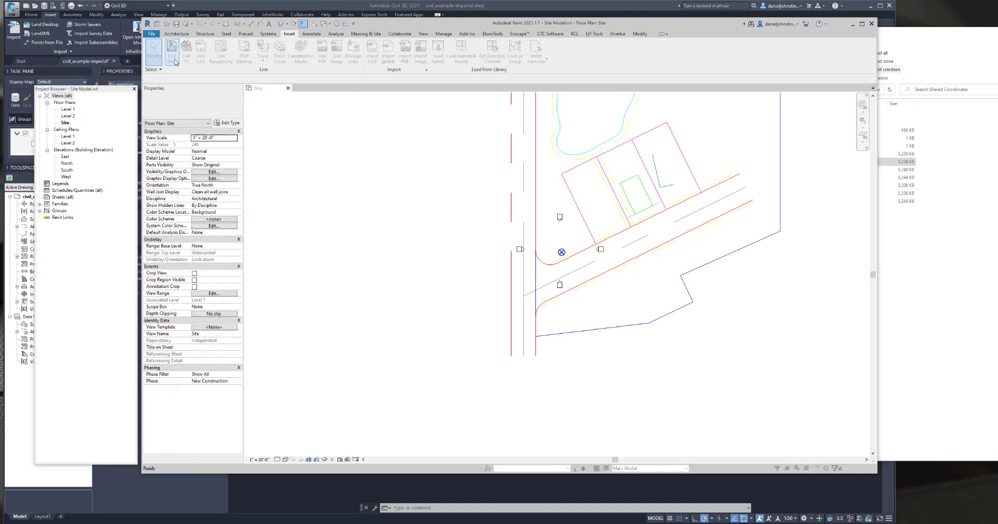
pyautogui.click(464, 219)
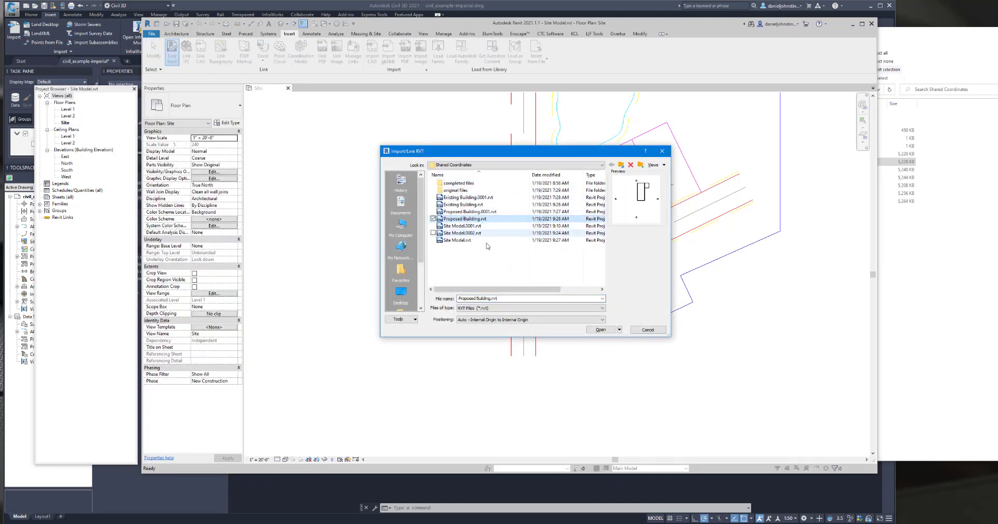
pyautogui.click(524, 320)
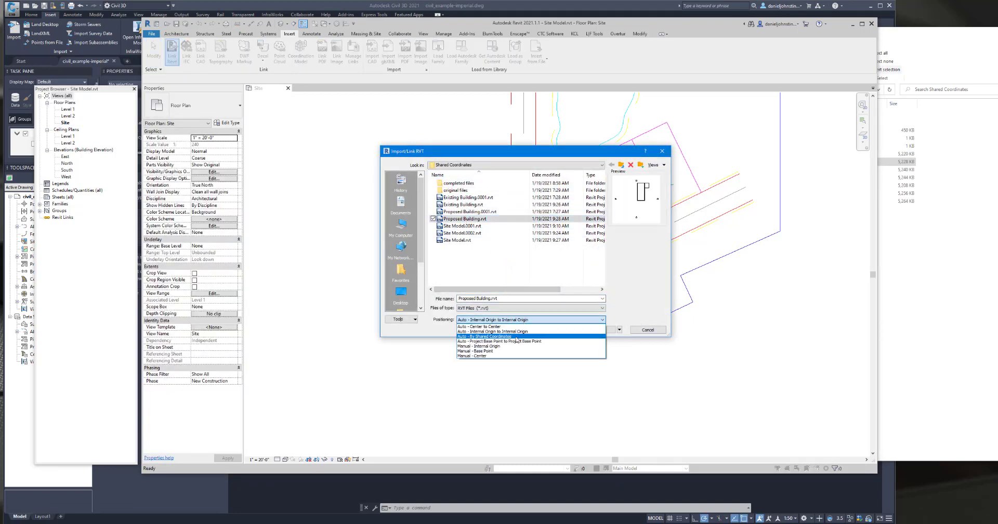
pyautogui.click(516, 337)
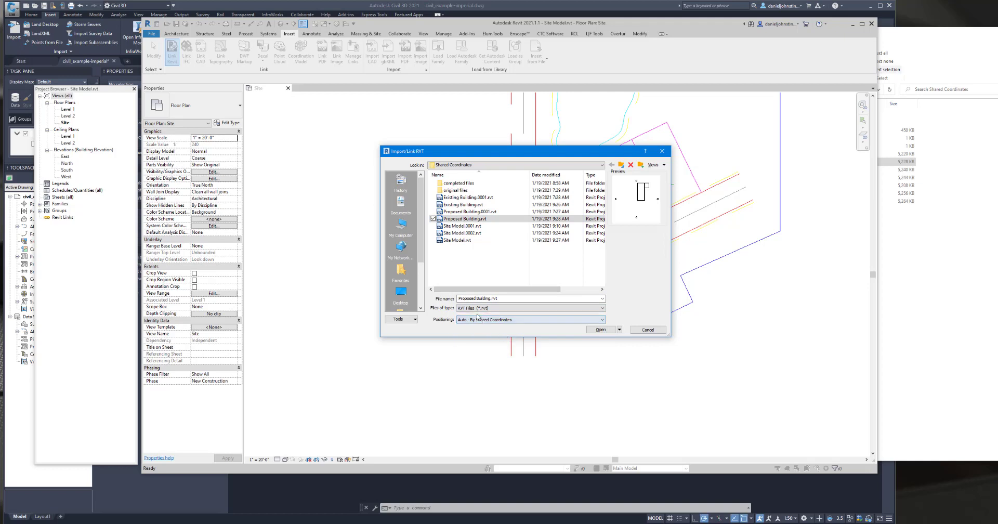
pyautogui.click(601, 330)
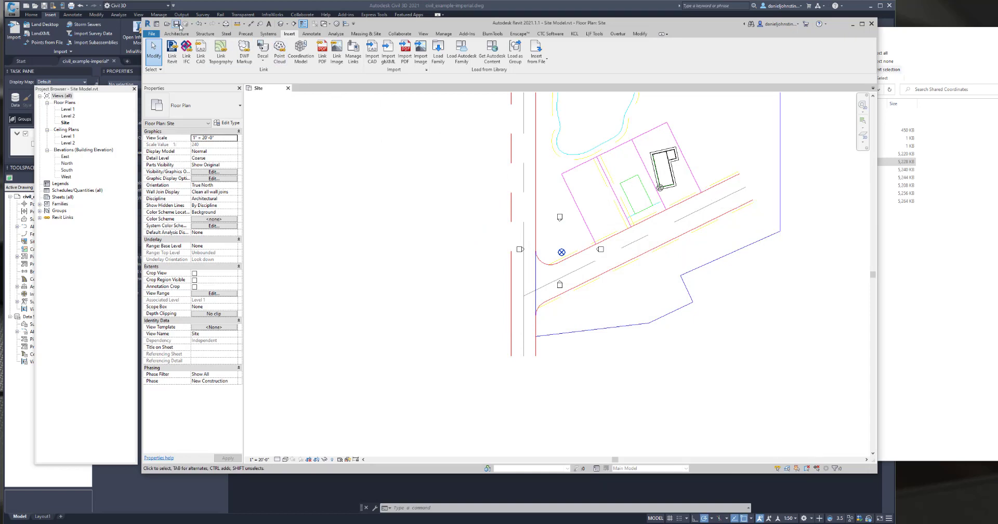
# Close the Site Model, open the Proposed Building, and zoom in on the building footprint.
pyautogui.click(288, 88)
pyautogui.click(387, 190)
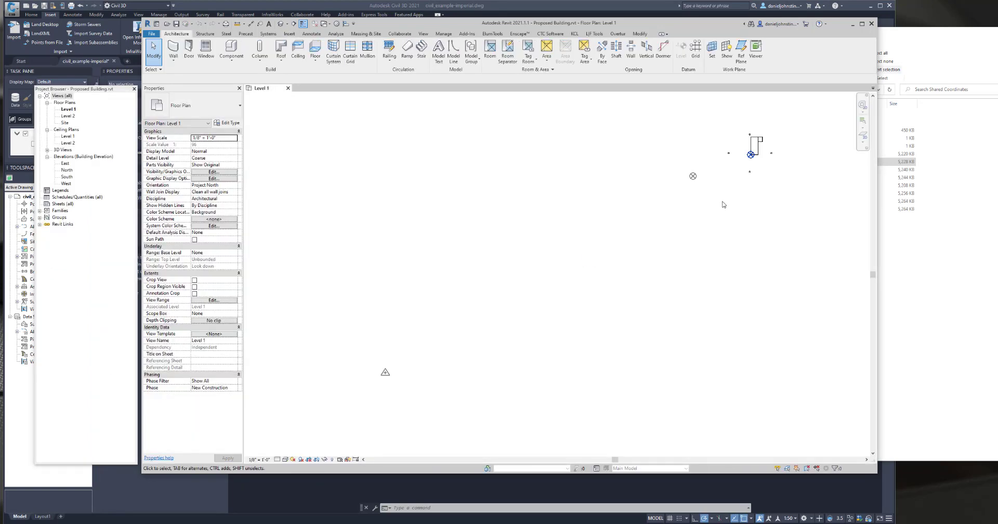
pyautogui.moveTo(722, 204); pyautogui.dragTo(583, 275, button='middle')
pyautogui.scroll(6, 625, 221)
pyautogui.scroll(1, 625, 221)
pyautogui.moveTo(668, 212); pyautogui.dragTo(631, 272, button='middle')
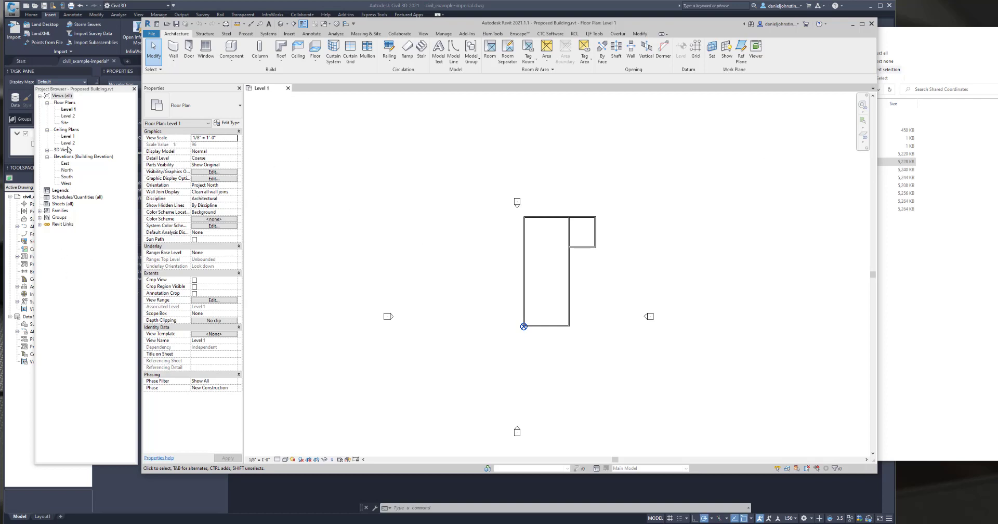
# Open the Site floor plan, set its Orientation to True North, then return to Level 1.
pyautogui.doubleClick(65, 123)
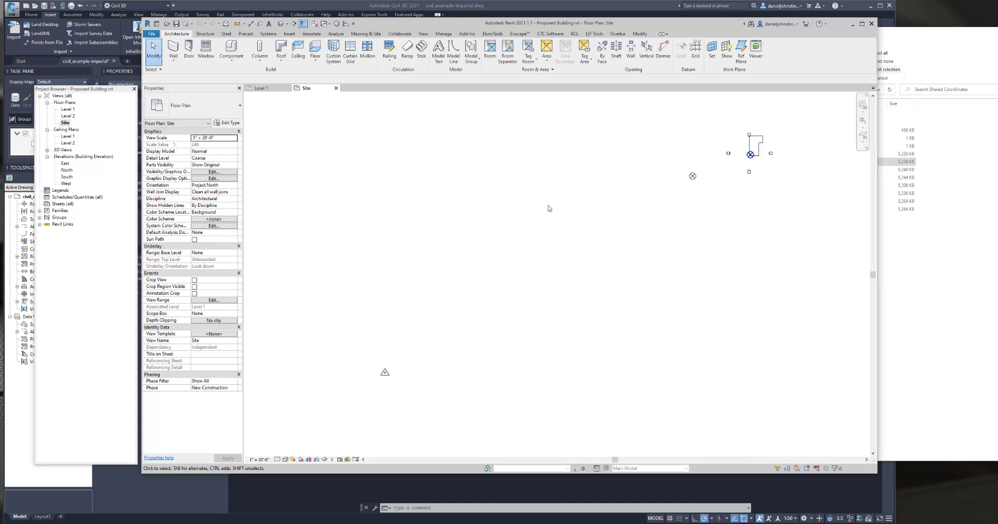
pyautogui.scroll(7, 770, 122)
pyautogui.moveTo(777, 167); pyautogui.dragTo(671, 200, button='middle')
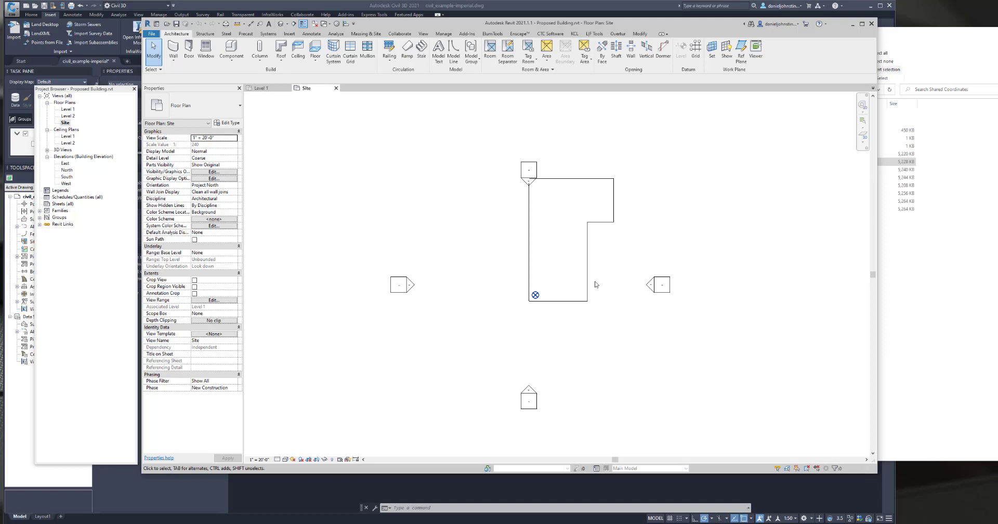
pyautogui.click(215, 186)
pyautogui.press('Down')
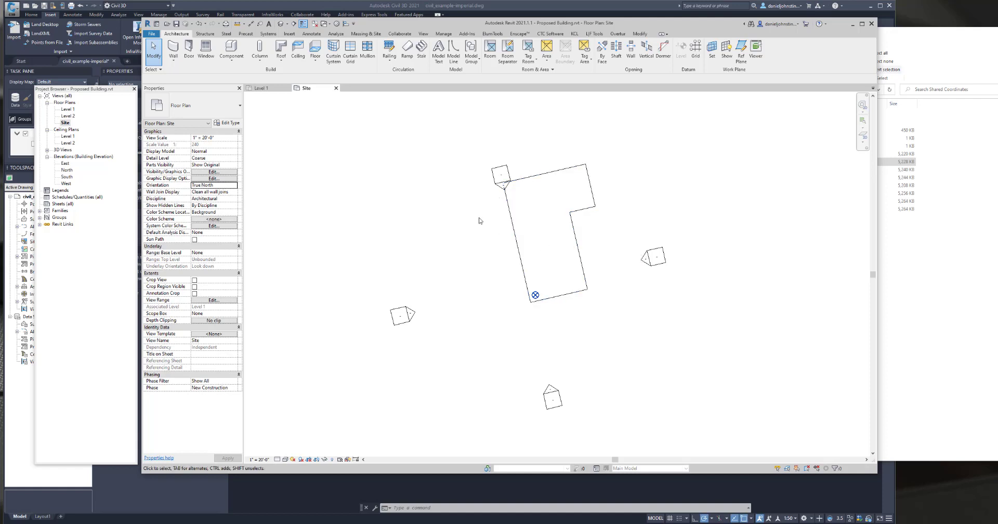
pyautogui.click(335, 87)
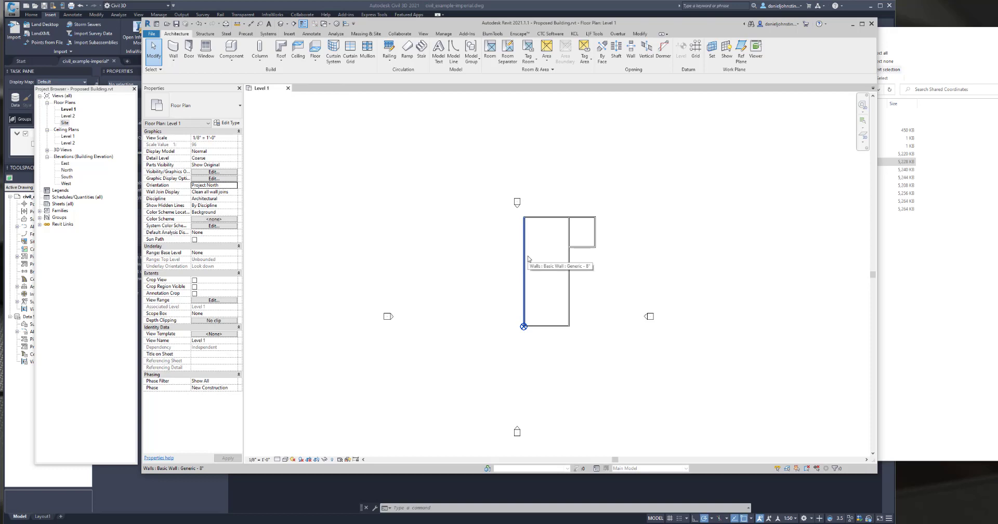
pyautogui.scroll(-3, 691, 254)
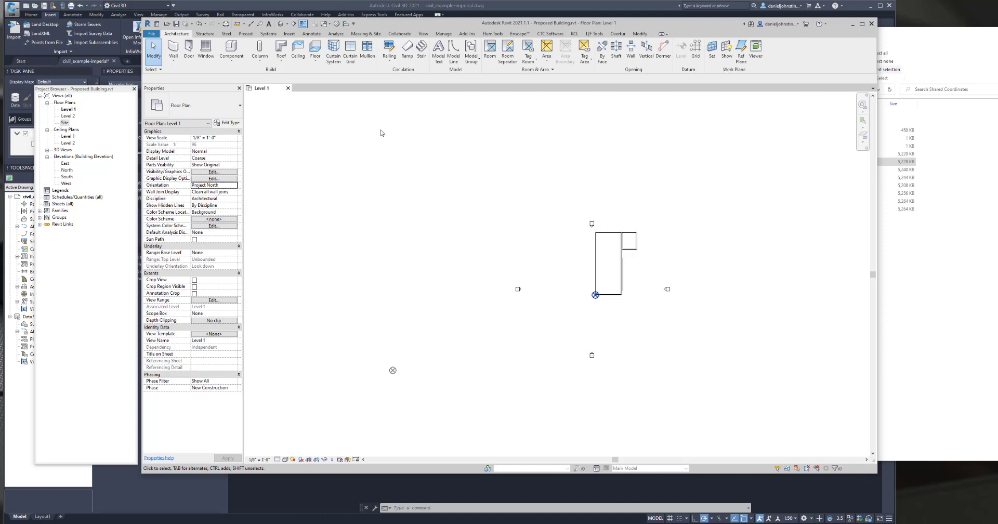
# In the Site plan's VG overrides, set Site Model.rvt to Custom and turn on civil_example-imperial.dwg.
pyautogui.doubleClick(65, 123)
pyautogui.moveTo(699, 185); pyautogui.dragTo(649, 258, button='middle')
pyautogui.press('v')
pyautogui.press('g')
pyautogui.click(627, 129)
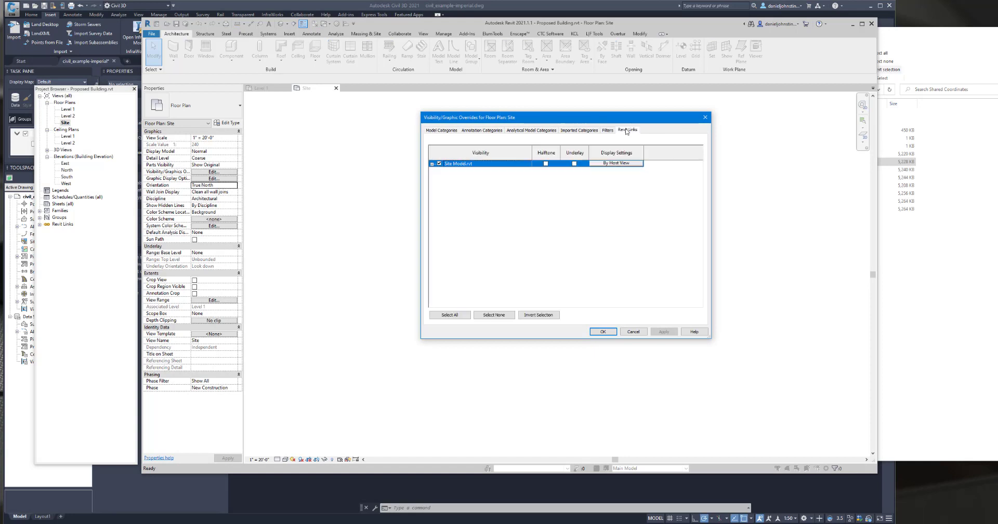
pyautogui.click(616, 163)
pyautogui.click(525, 144)
pyautogui.click(592, 124)
pyautogui.click(533, 136)
pyautogui.click(523, 149)
pyautogui.click(440, 183)
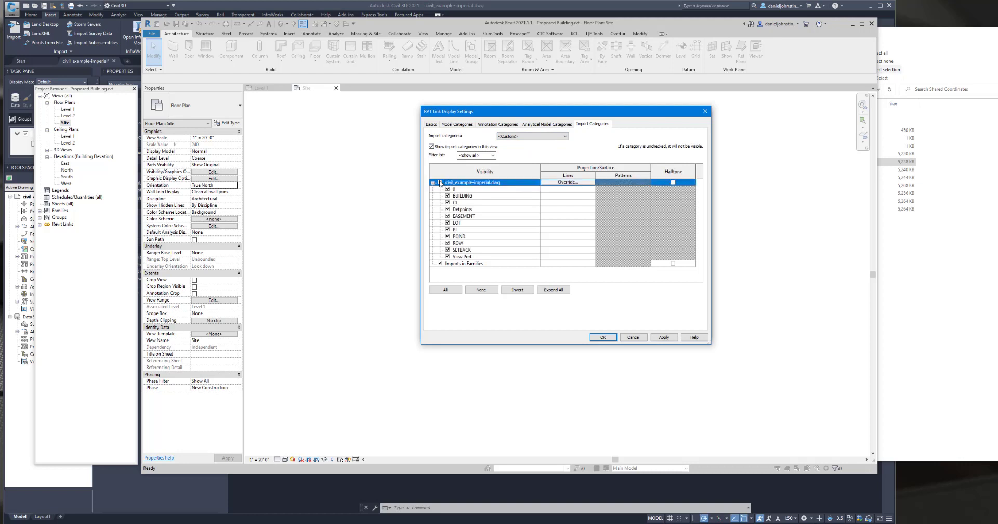
pyautogui.click(603, 337)
pyautogui.click(609, 334)
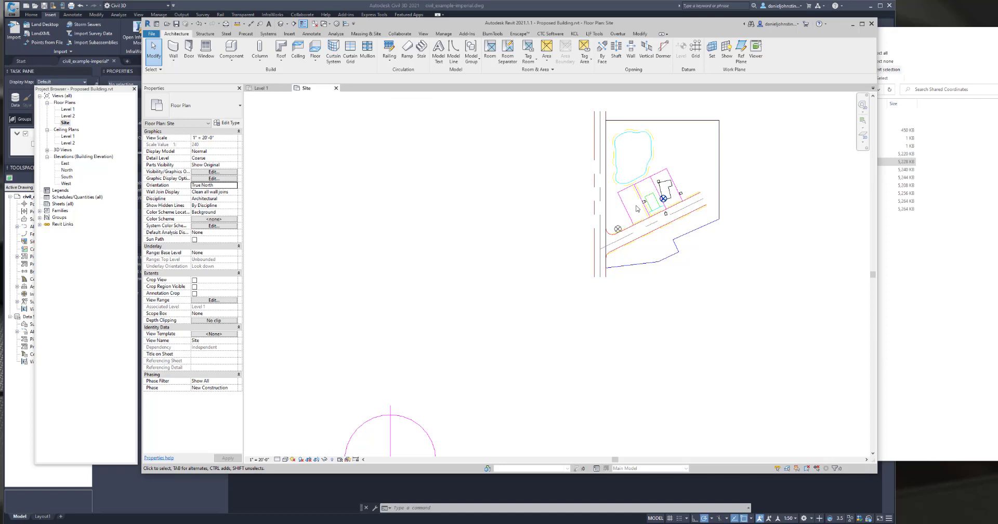
# Drag the survey point onto the linked Site Model's internal origin, then save Proposed Building.
pyautogui.scroll(-3, 641, 302)
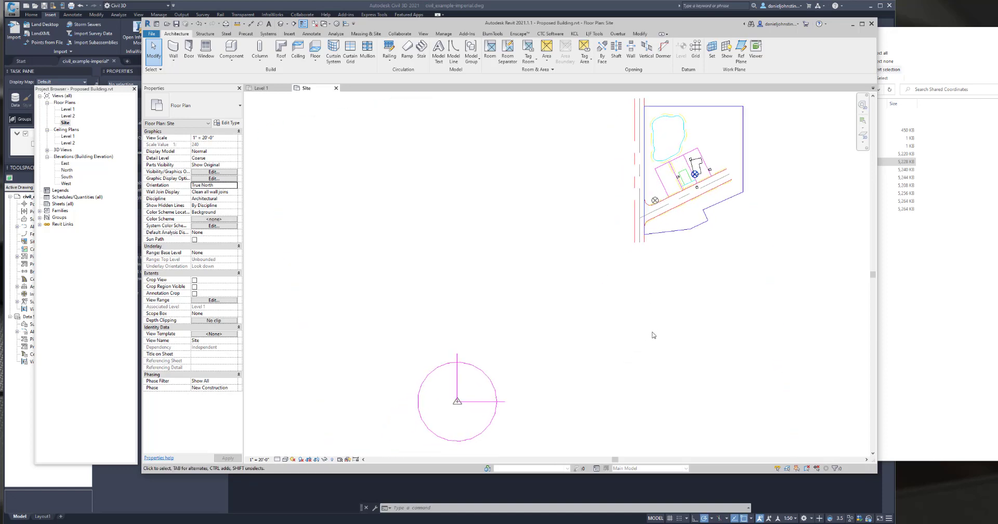
pyautogui.click(457, 403)
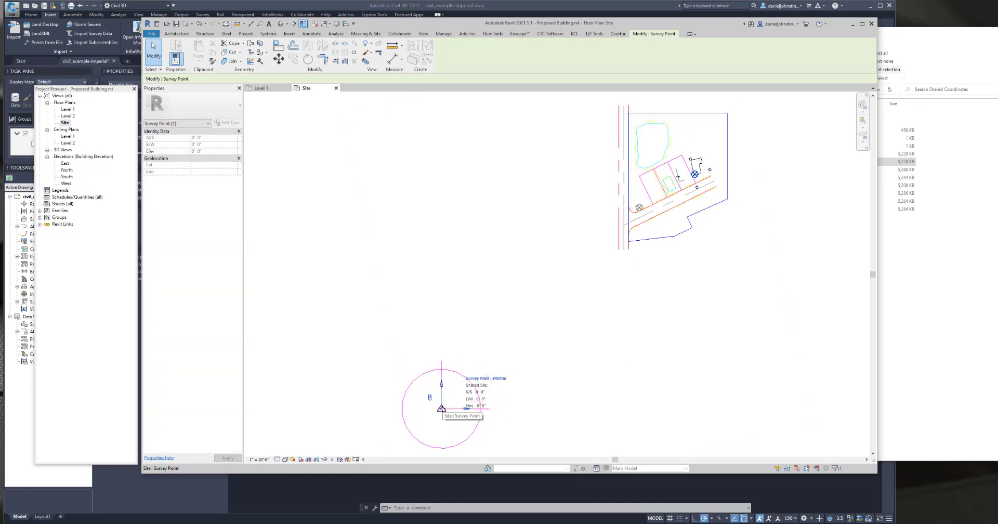
pyautogui.moveTo(447, 407); pyautogui.dragTo(482, 391)
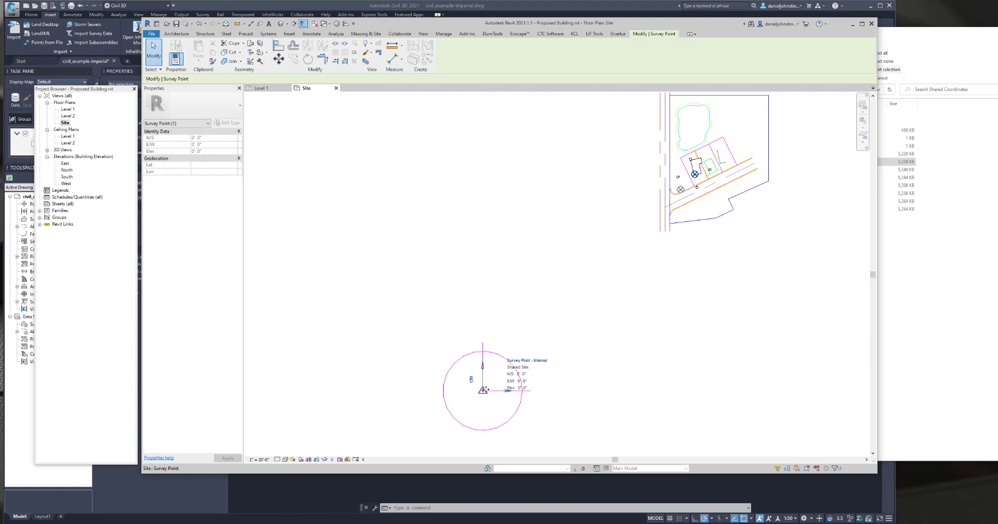
pyautogui.moveTo(489, 387); pyautogui.dragTo(489, 385)
pyautogui.scroll(3, 475, 405)
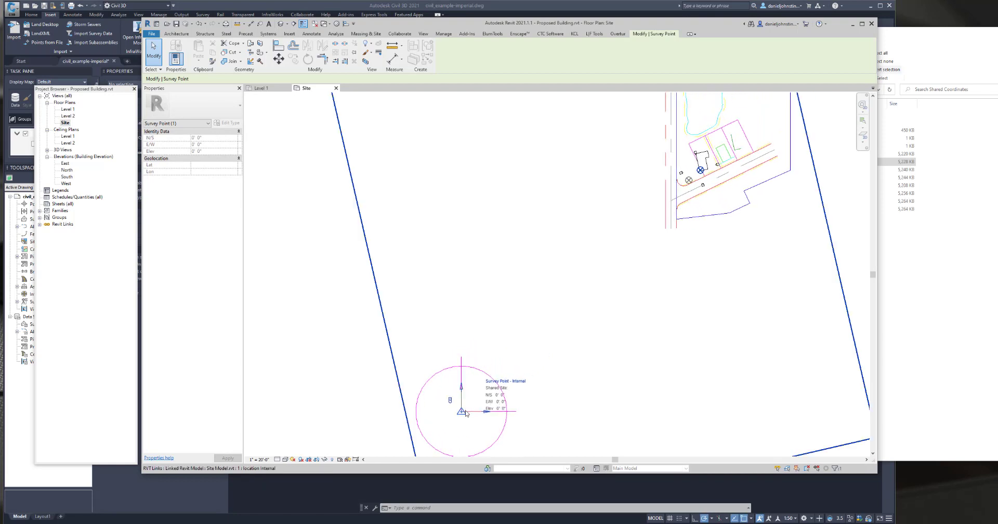
pyautogui.moveTo(461, 410); pyautogui.dragTo(461, 410)
pyautogui.click(358, 348)
pyautogui.click(177, 24)
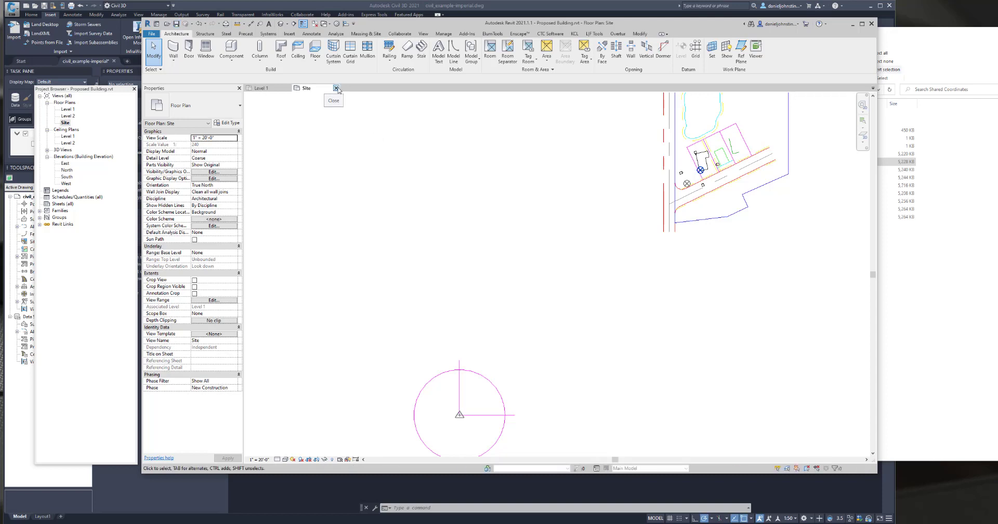
# Close Proposed Building's Site and Level 1 views, then open Site Model from the Home screen.
pyautogui.click(336, 88)
pyautogui.click(287, 88)
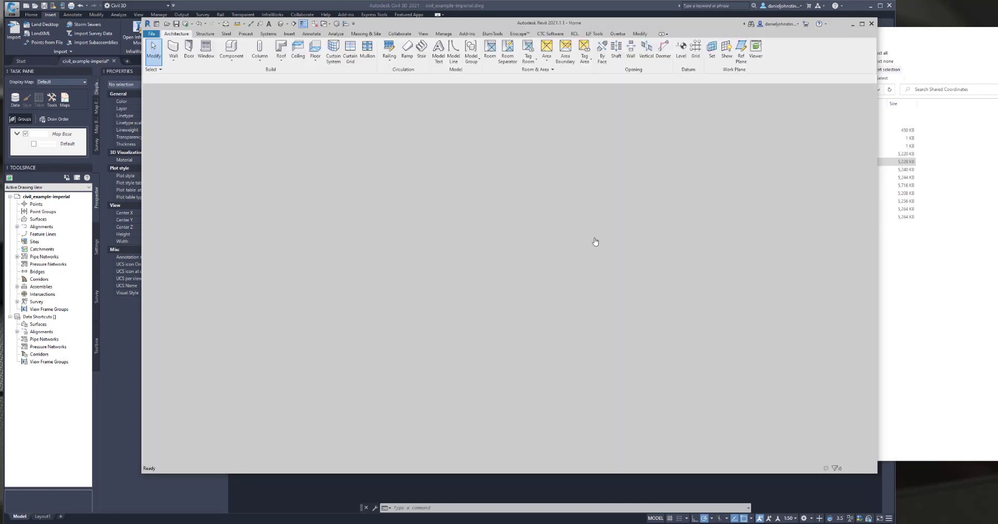
pyautogui.click(595, 241)
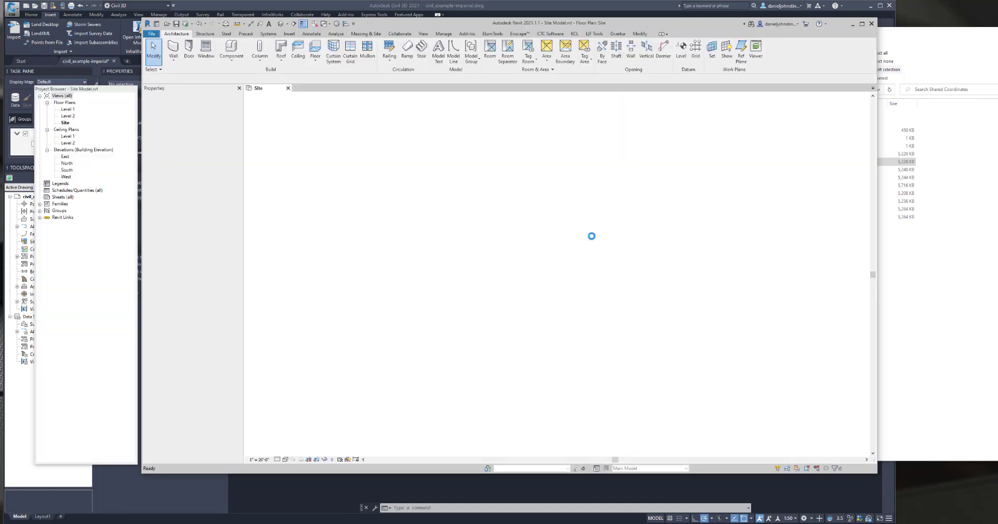
# Inspect the green lot line on Site Model's site plan, then close its Site view.
pyautogui.scroll(4, 657, 193)
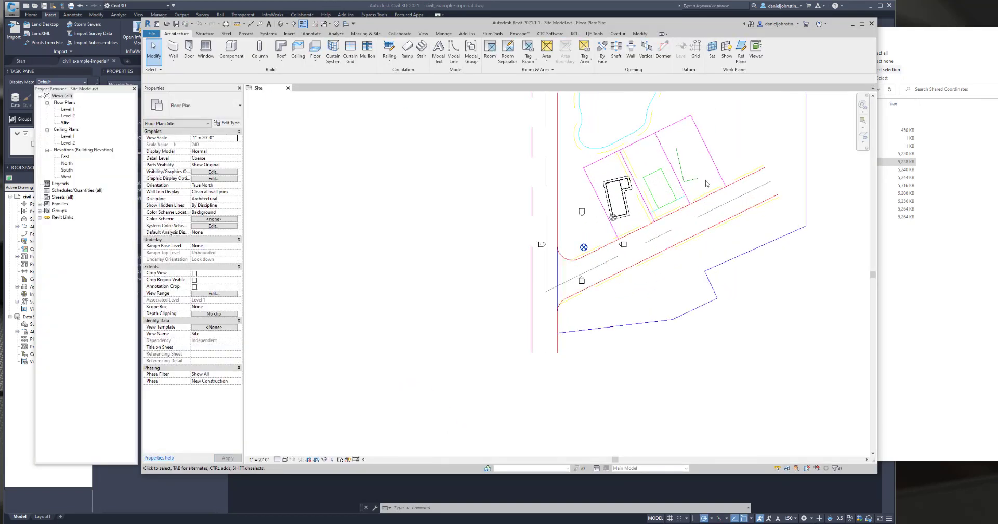
pyautogui.click(696, 182)
pyautogui.click(687, 182)
pyautogui.click(288, 88)
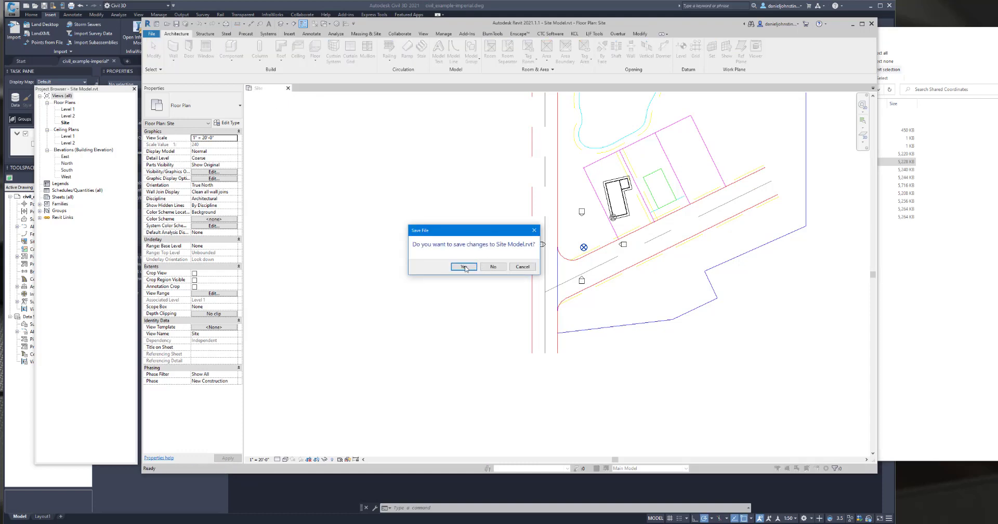
# Save the changes to Site Model and reopen the Proposed Building project.
pyautogui.click(463, 267)
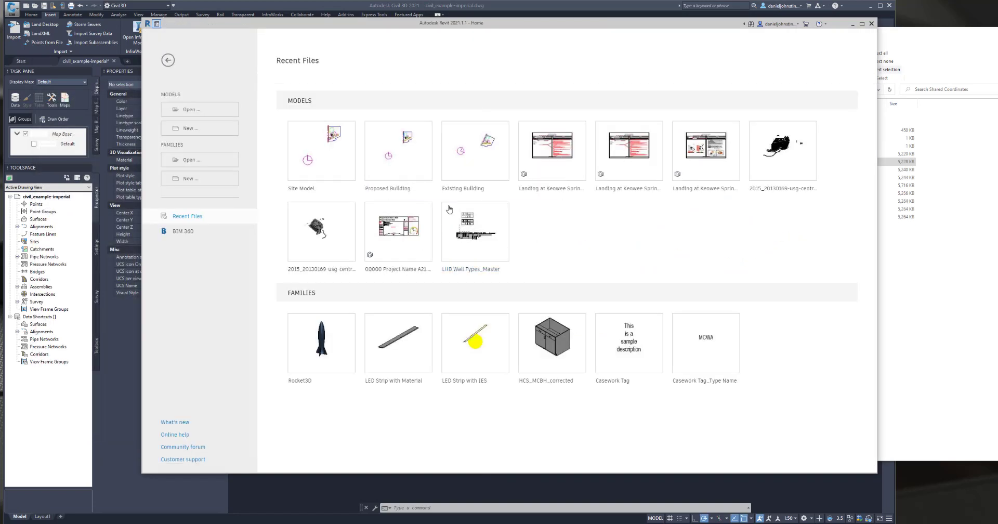
pyautogui.click(402, 189)
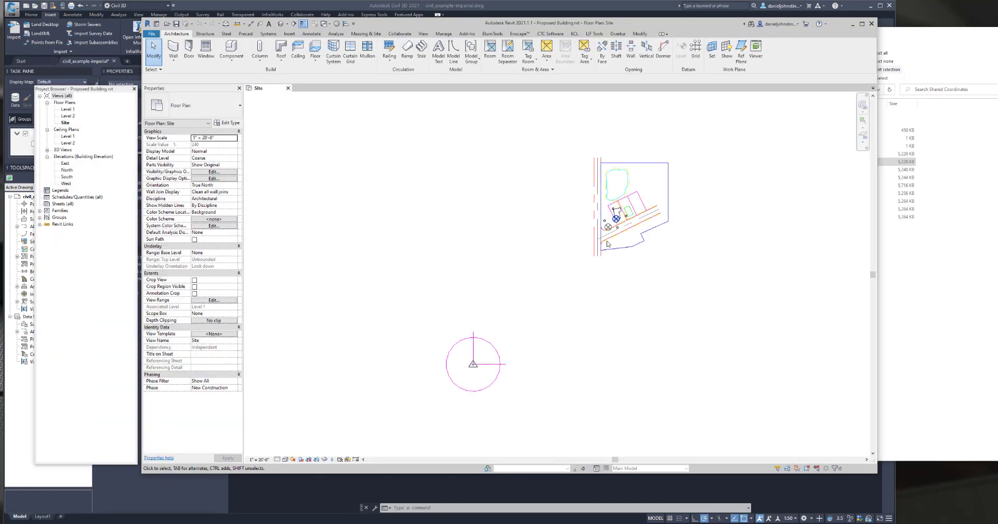
pyautogui.scroll(5, 627, 216)
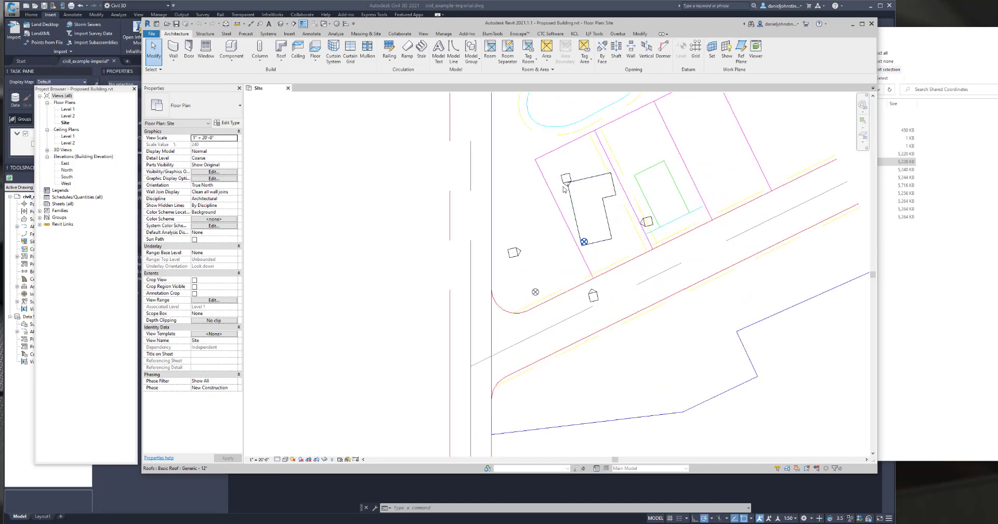
# Rotate Proposed Building's True North onto the site line using Manage > Position > Rotate True North.
pyautogui.click(445, 34)
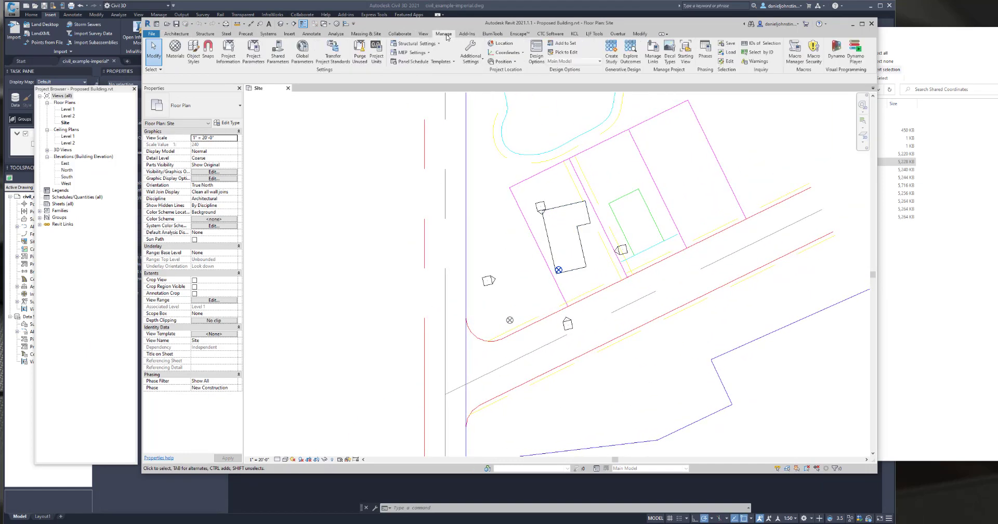
pyautogui.click(502, 62)
pyautogui.click(491, 88)
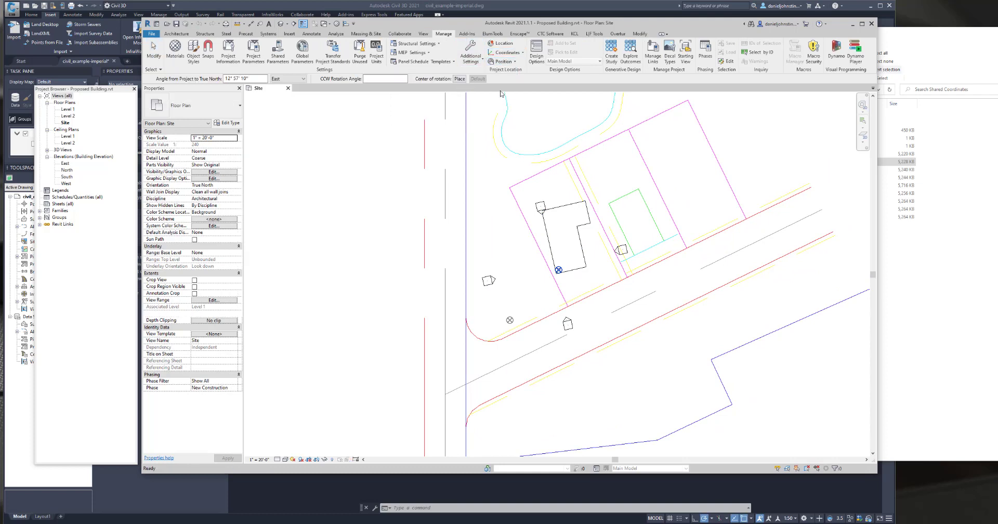
pyautogui.click(532, 147)
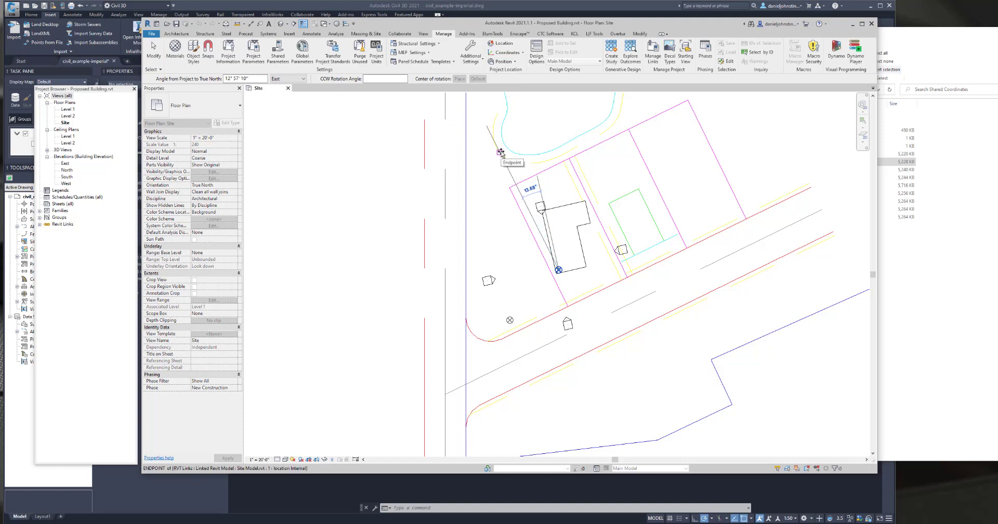
pyautogui.click(500, 152)
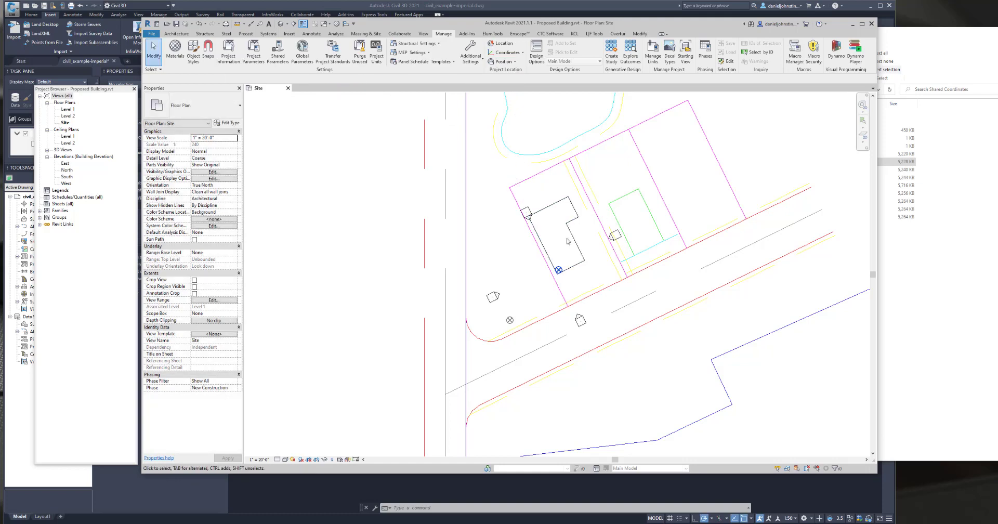
# Nudge the survey point left and up with the arrow keys, then close the project.
pyautogui.scroll(-4, 569, 241)
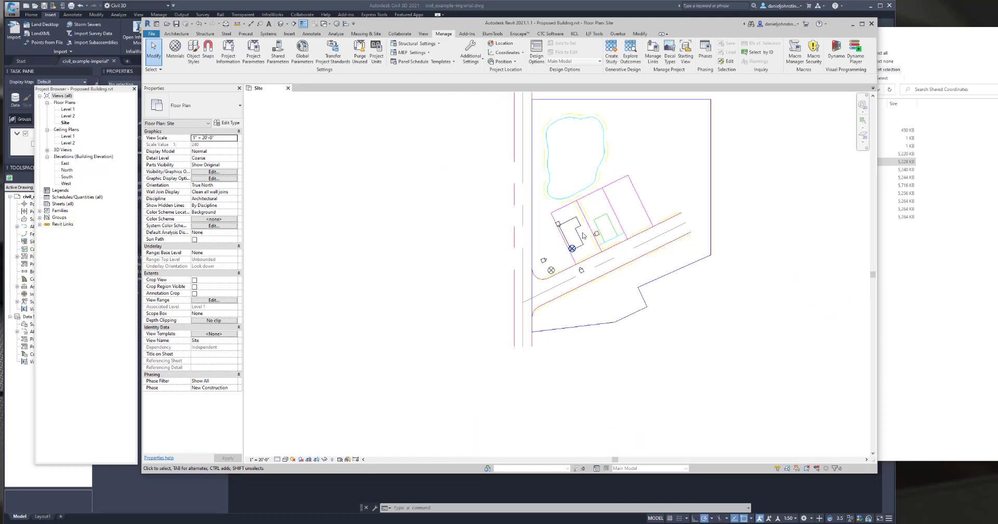
pyautogui.scroll(-3, 581, 238)
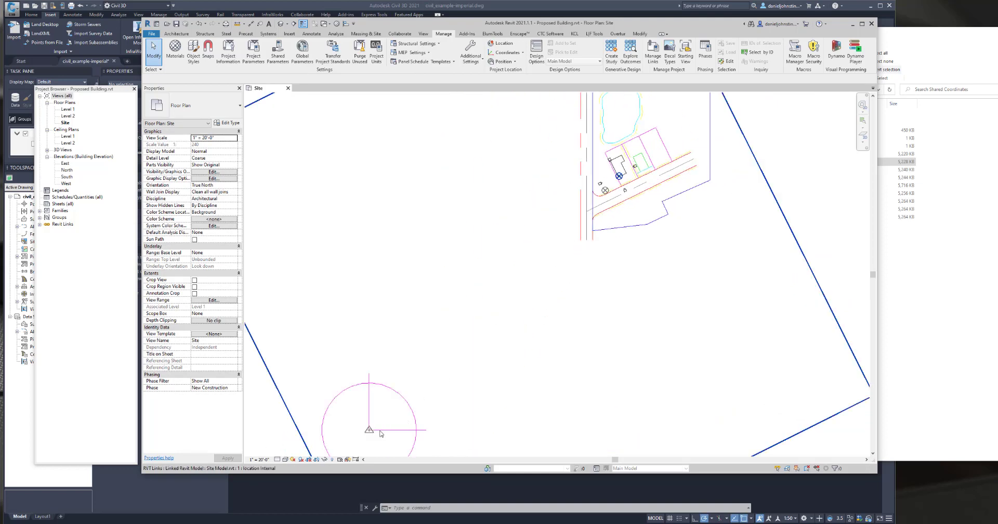
pyautogui.click(369, 430)
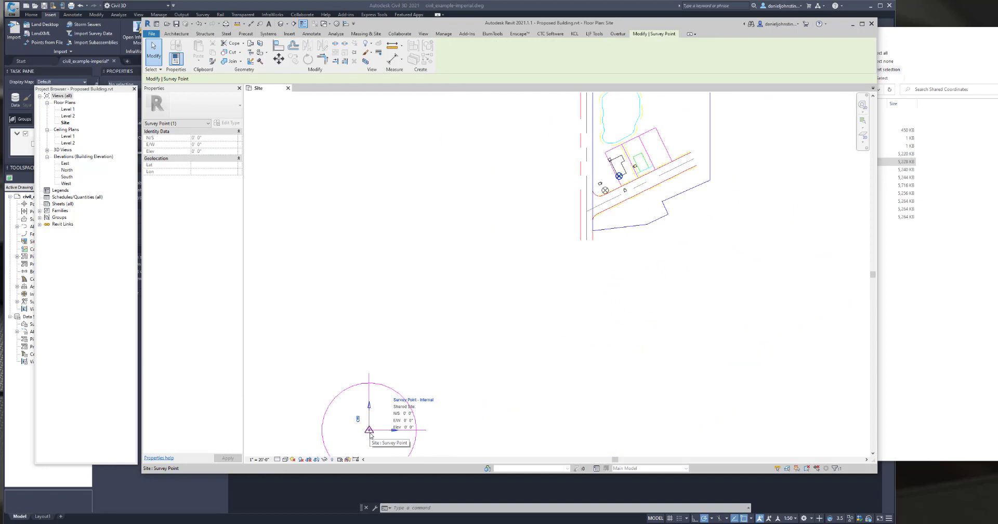
pyautogui.press('Left')
pyautogui.press('Left')
pyautogui.press('Left')
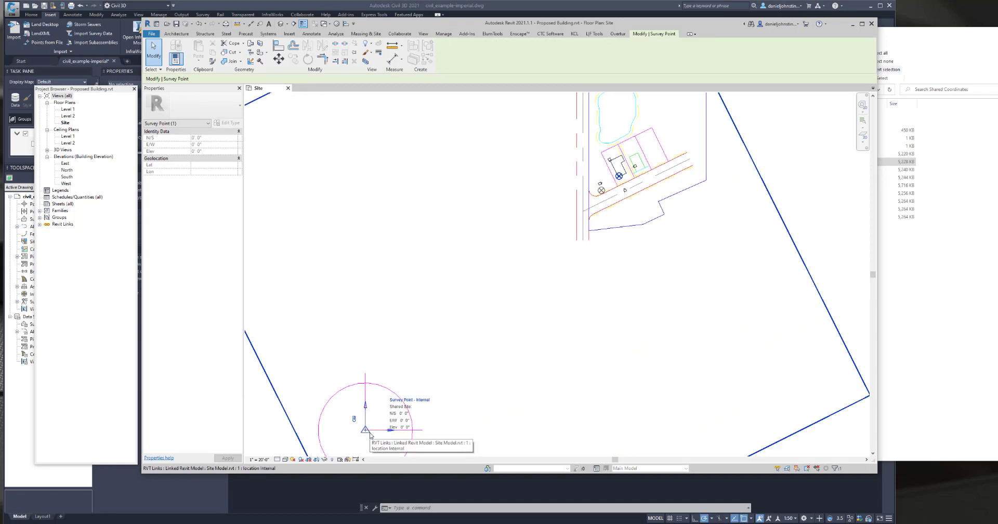
pyautogui.press('Up')
pyautogui.press('Up')
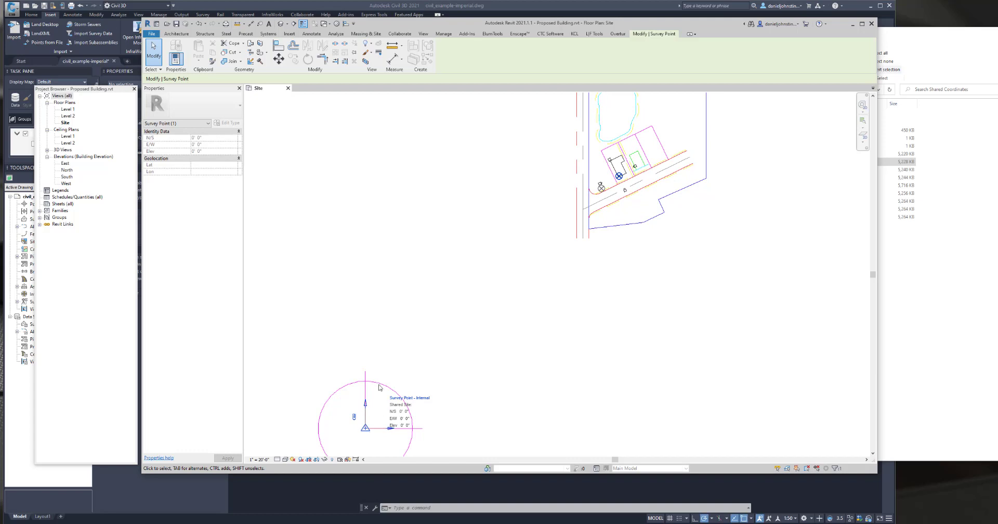
pyautogui.click(370, 196)
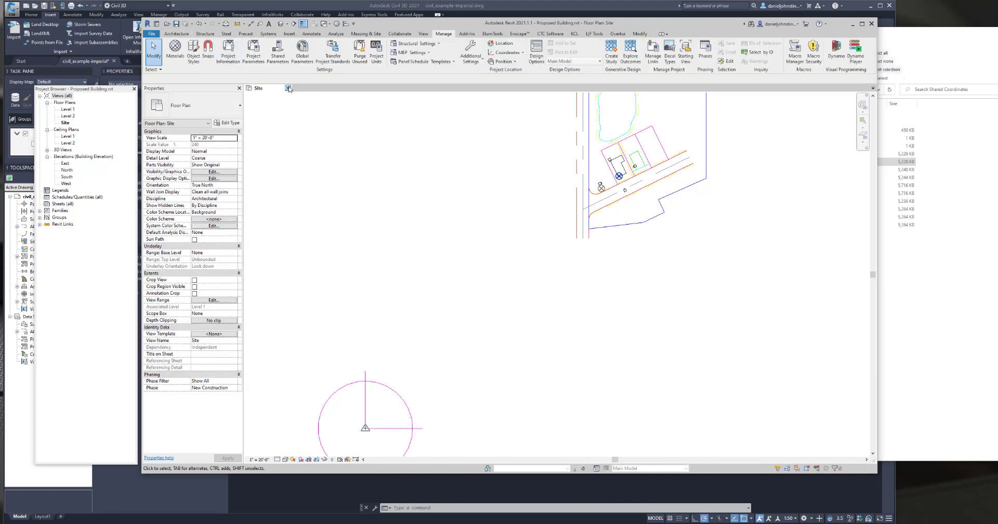
pyautogui.click(288, 88)
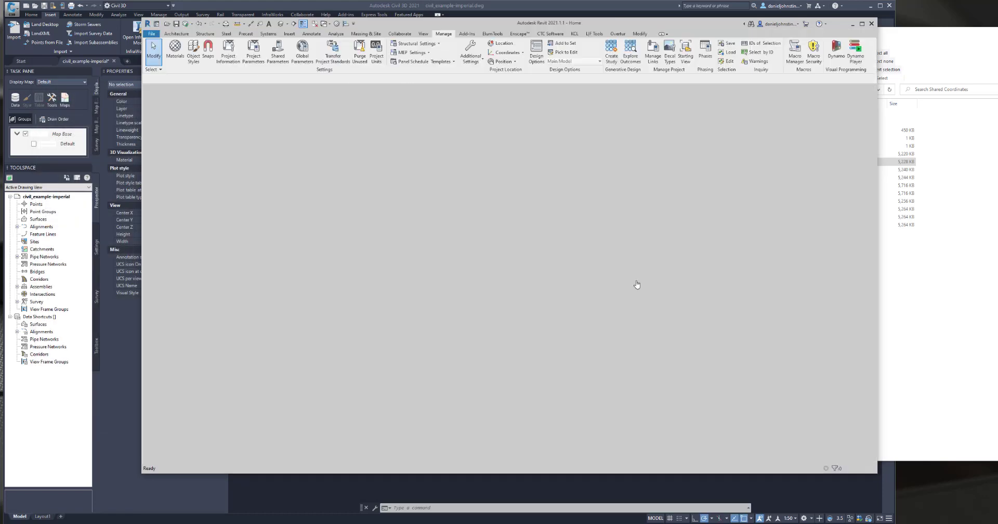
# Reopen Site Model to zoom into its site plan, close it, and reopen Proposed Building.
pyautogui.click(637, 283)
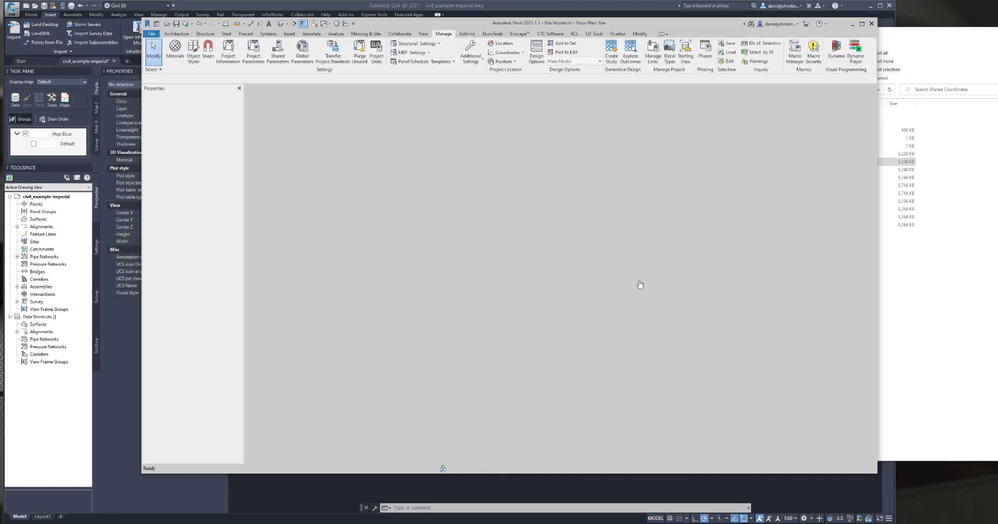
pyautogui.scroll(6, 650, 239)
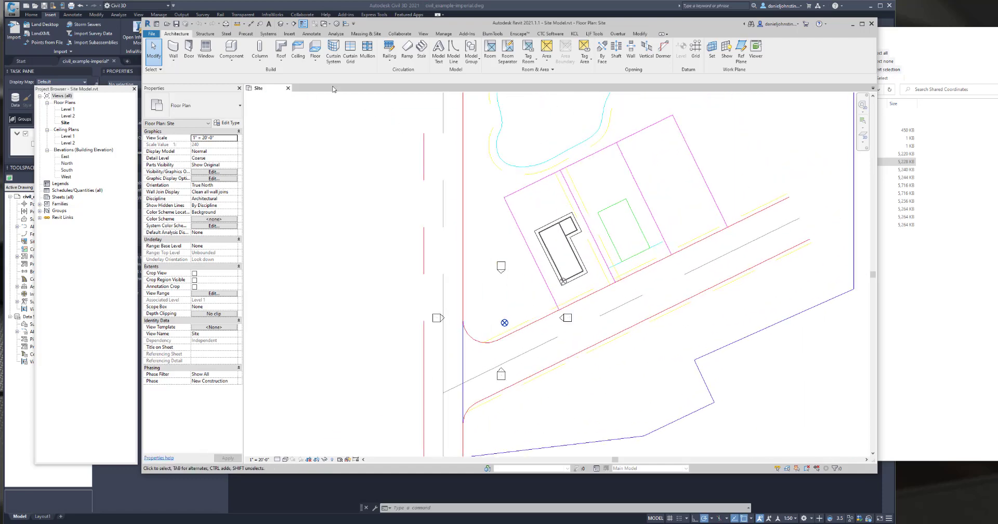
pyautogui.click(288, 89)
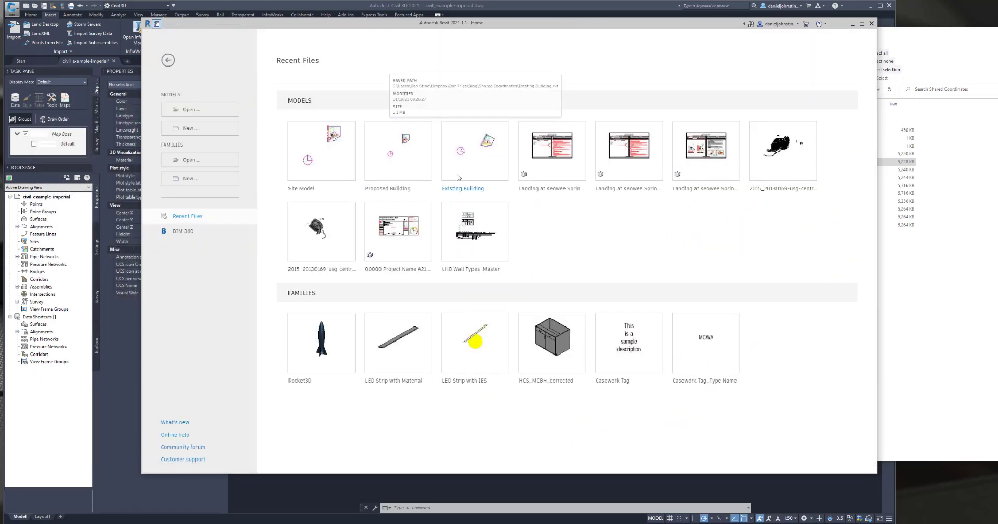
pyautogui.click(399, 190)
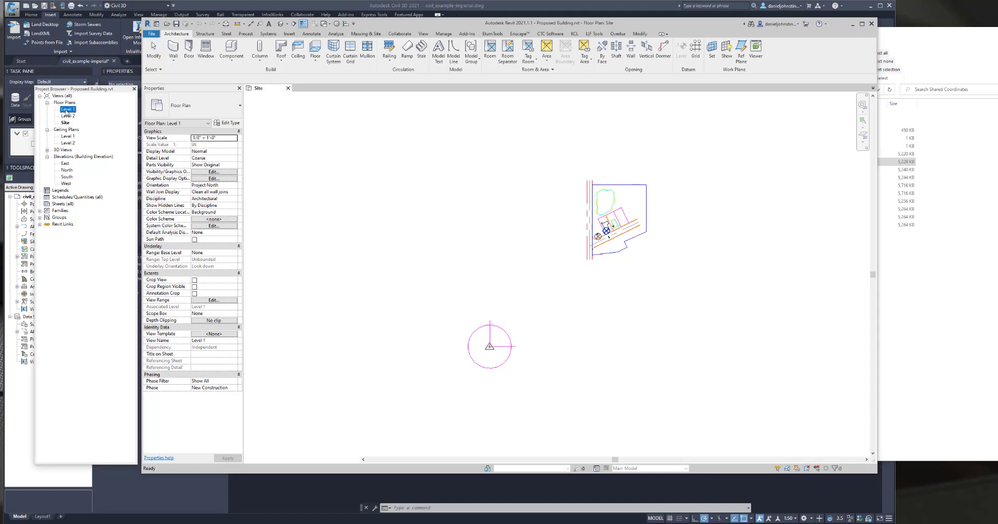
# Open the Level 1 floor plan, close the Site view, and centre the building.
pyautogui.doubleClick(66, 110)
pyautogui.click(288, 88)
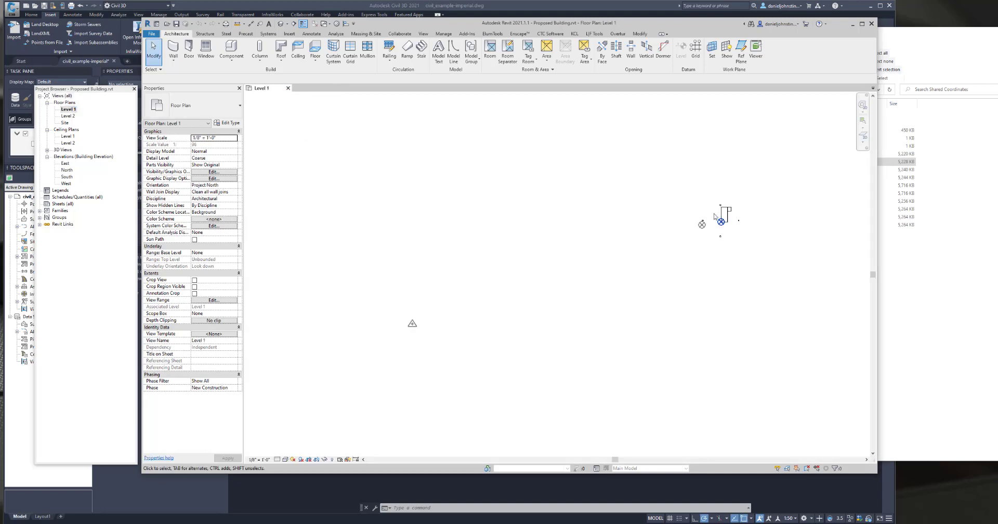
pyautogui.scroll(6, 736, 214)
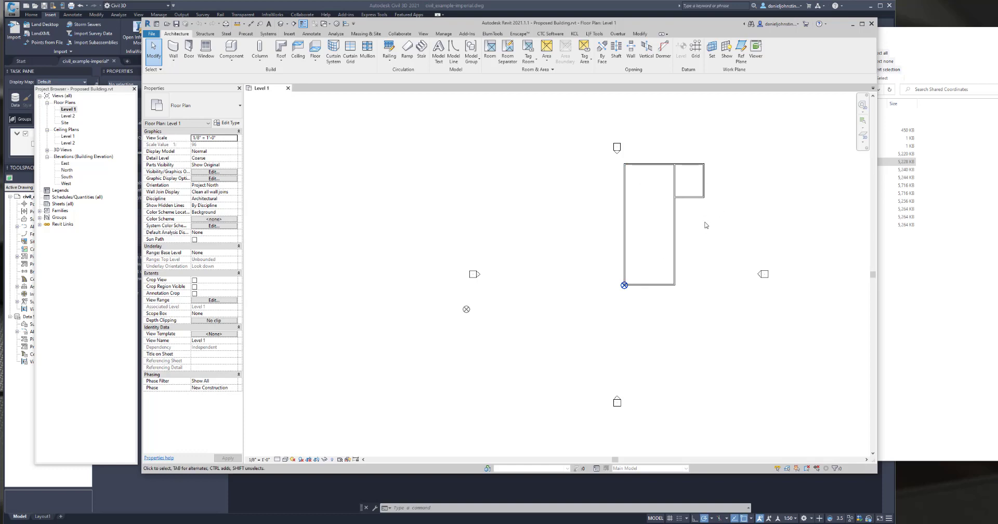
pyautogui.moveTo(742, 235); pyautogui.dragTo(699, 255, button='middle')
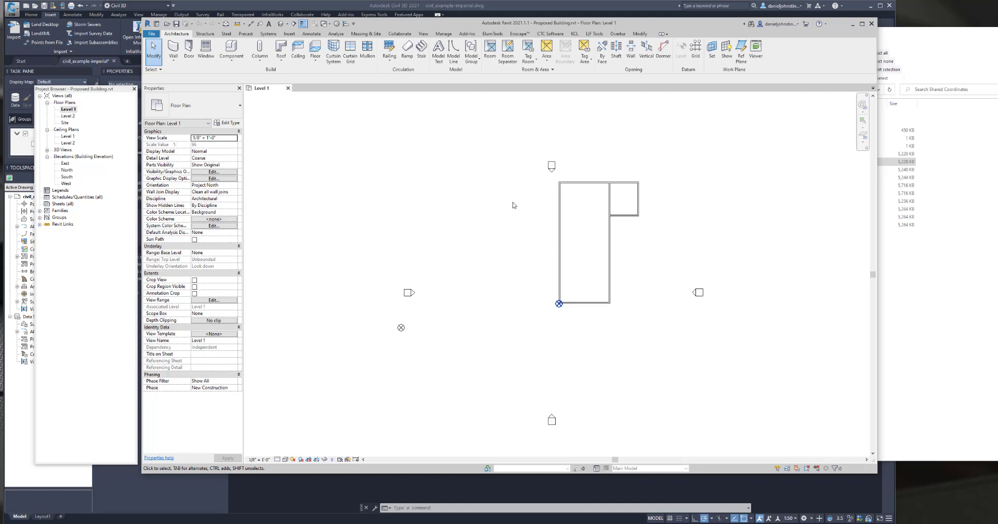
# Switch the DWG export setup to Shared Coordinates, then cancel the floor plan export.
pyautogui.click(152, 33)
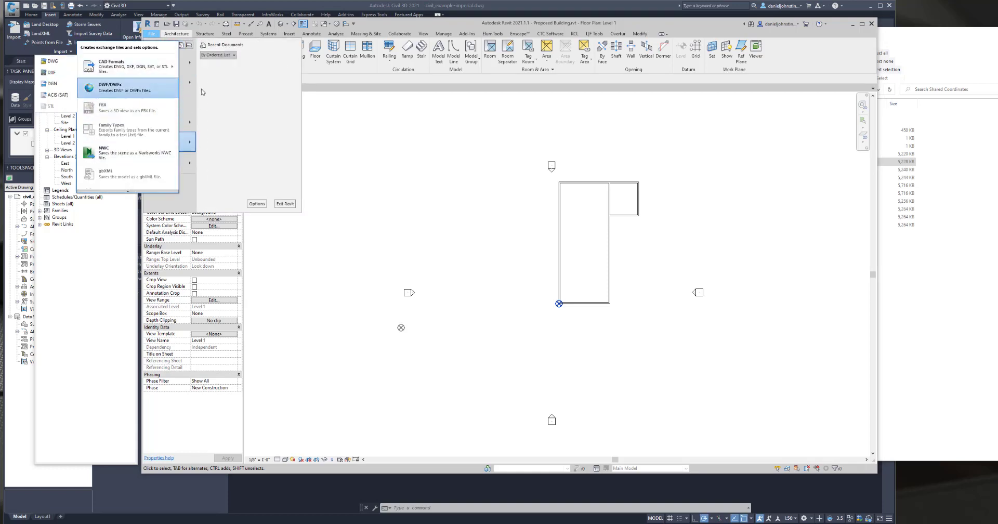
pyautogui.click(52, 61)
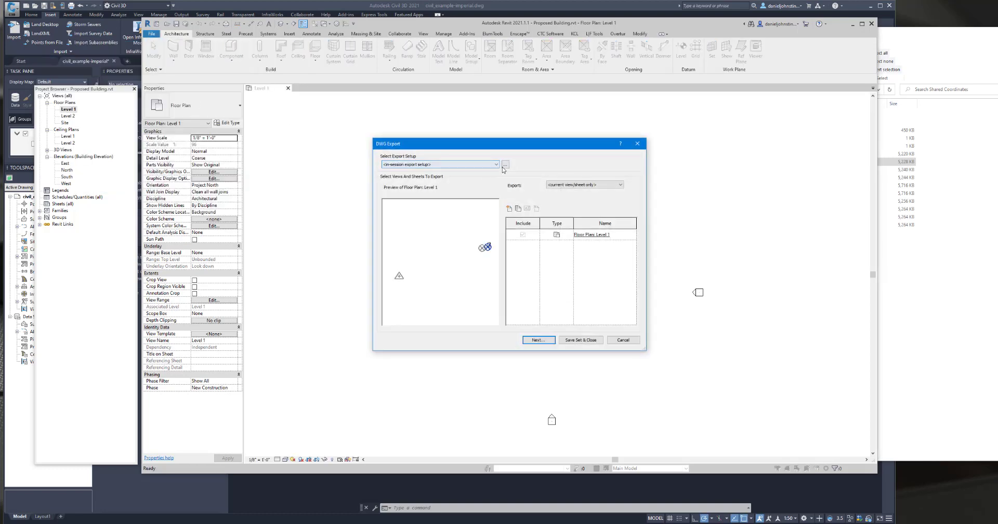
pyautogui.click(504, 165)
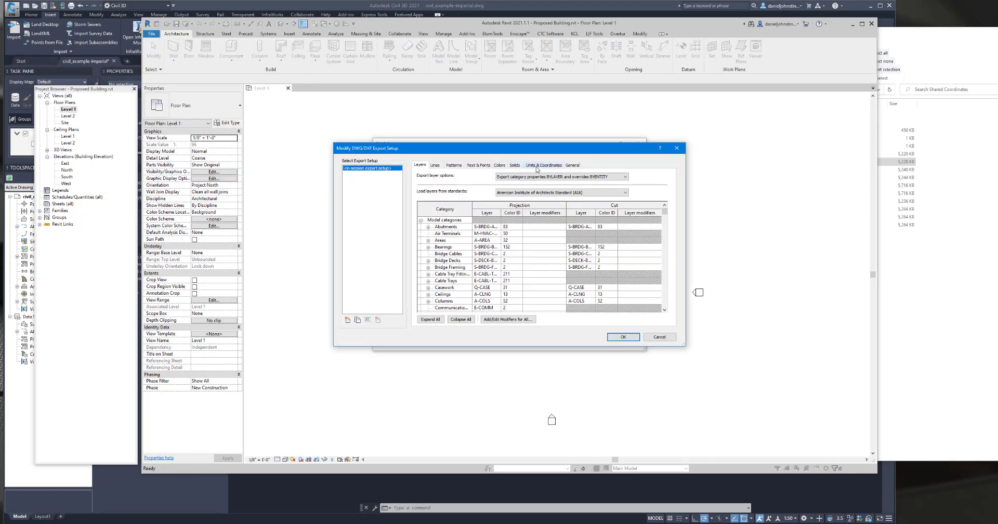
pyautogui.click(538, 166)
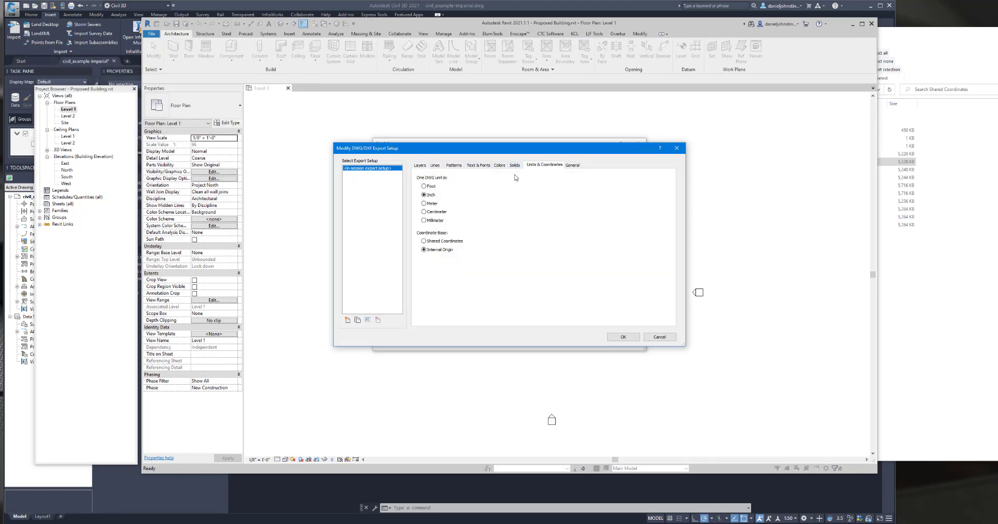
pyautogui.click(424, 241)
pyautogui.click(624, 336)
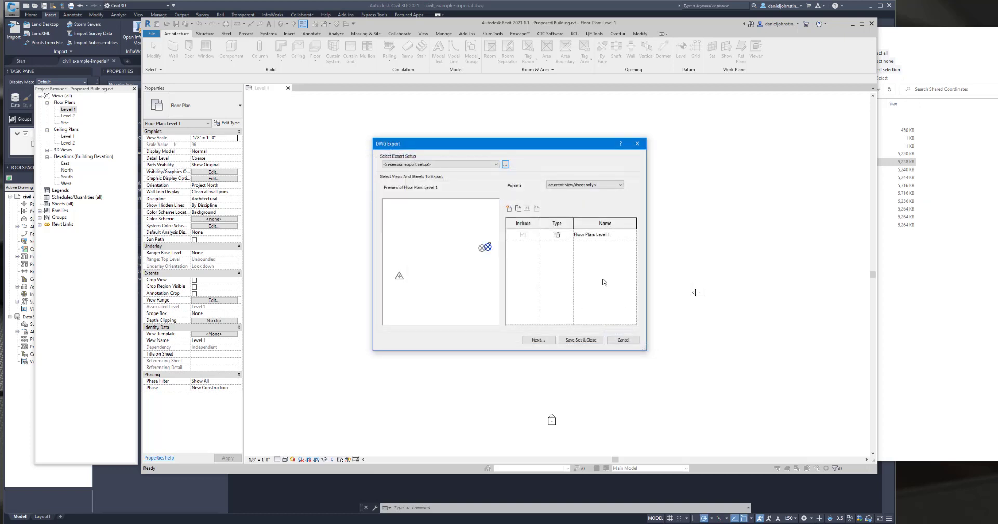
pyautogui.click(624, 341)
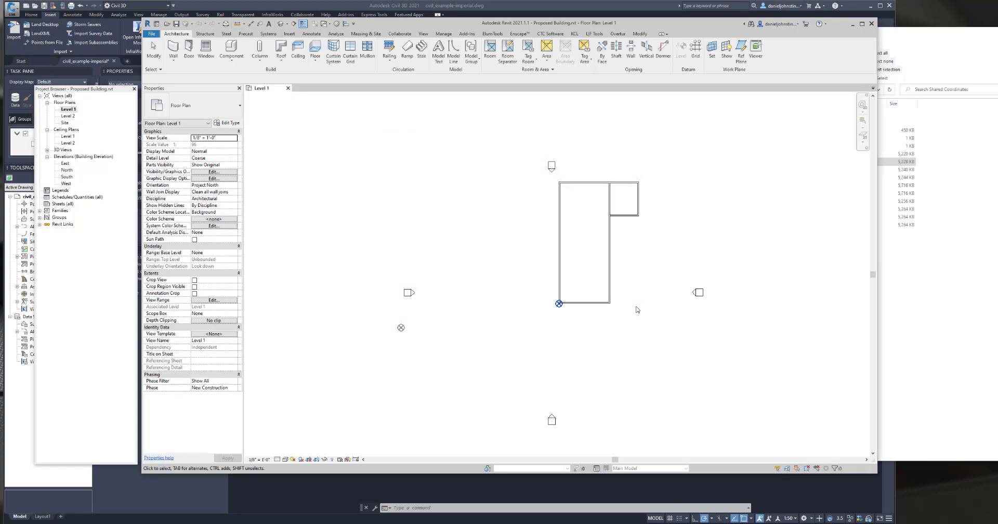
# Open the default 3D view and start a CAD Formats > DWG export.
pyautogui.click(280, 25)
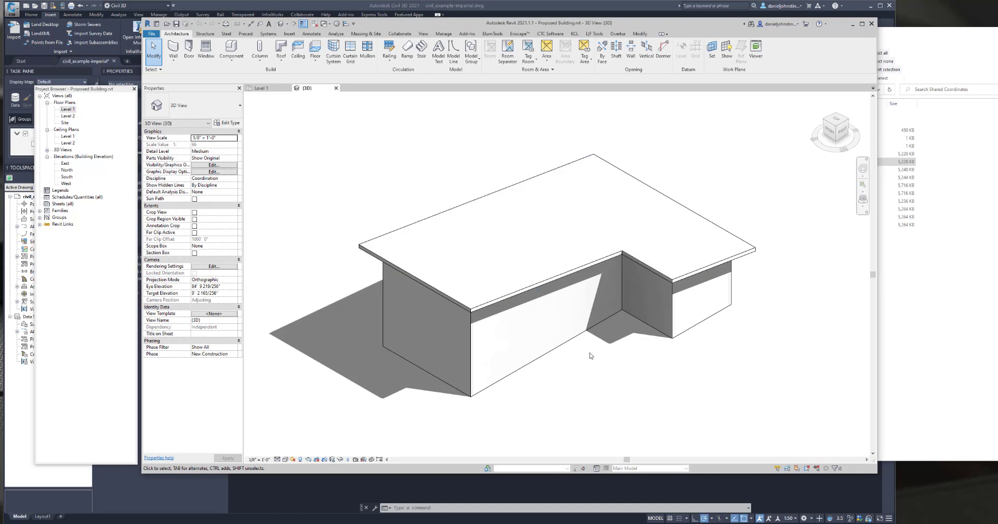
pyautogui.click(151, 34)
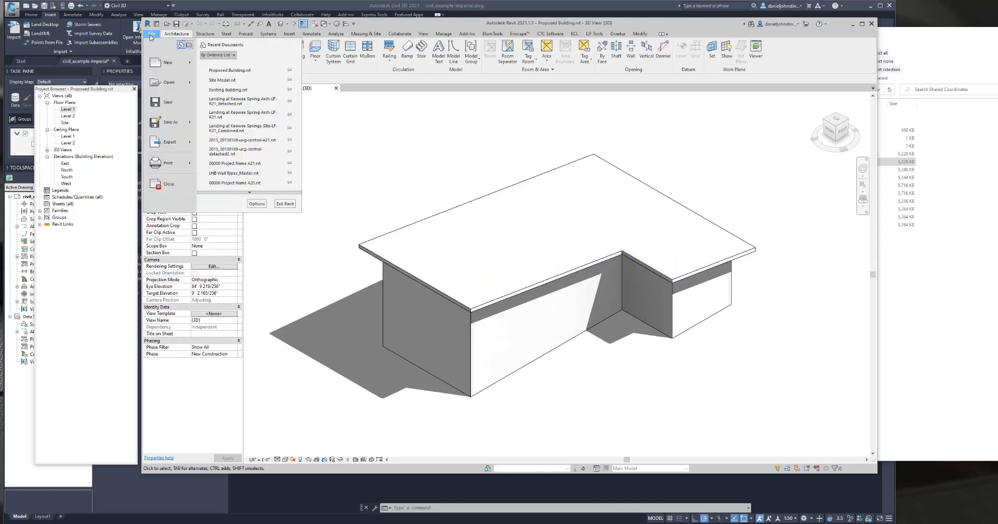
pyautogui.click(175, 148)
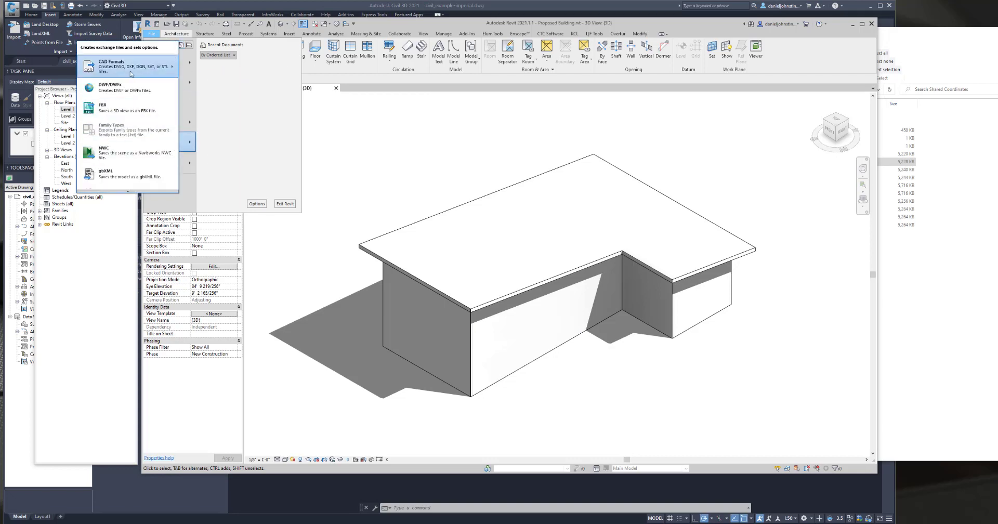
pyautogui.moveTo(121, 68)
pyautogui.click(60, 62)
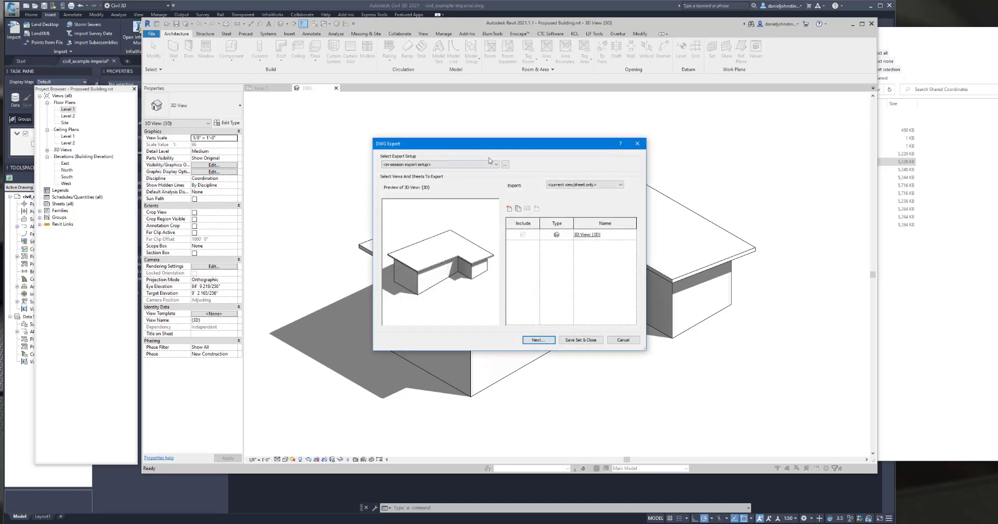
# Confirm Shared Coordinates in the export setup and turn off exporting views and links as xrefs.
pyautogui.click(504, 164)
pyautogui.click(541, 165)
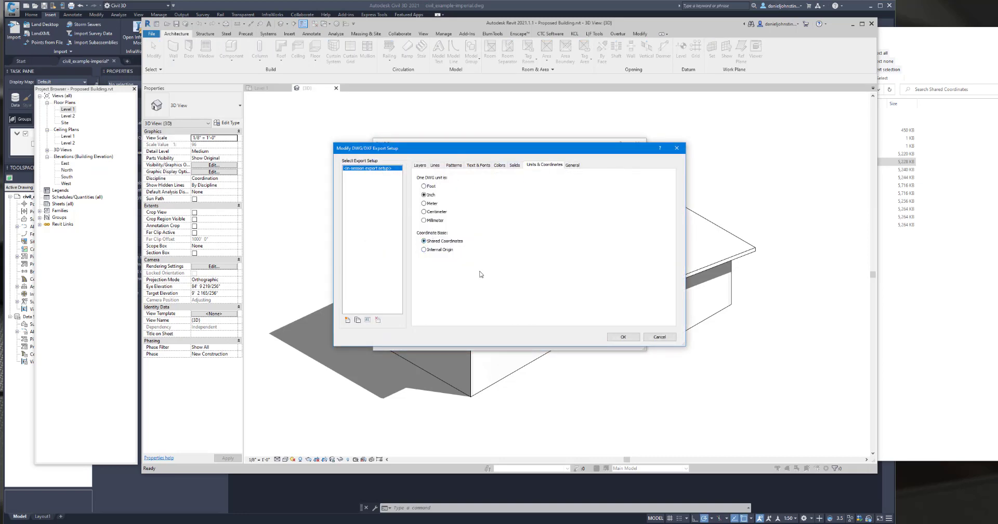
pyautogui.click(615, 337)
pyautogui.click(539, 339)
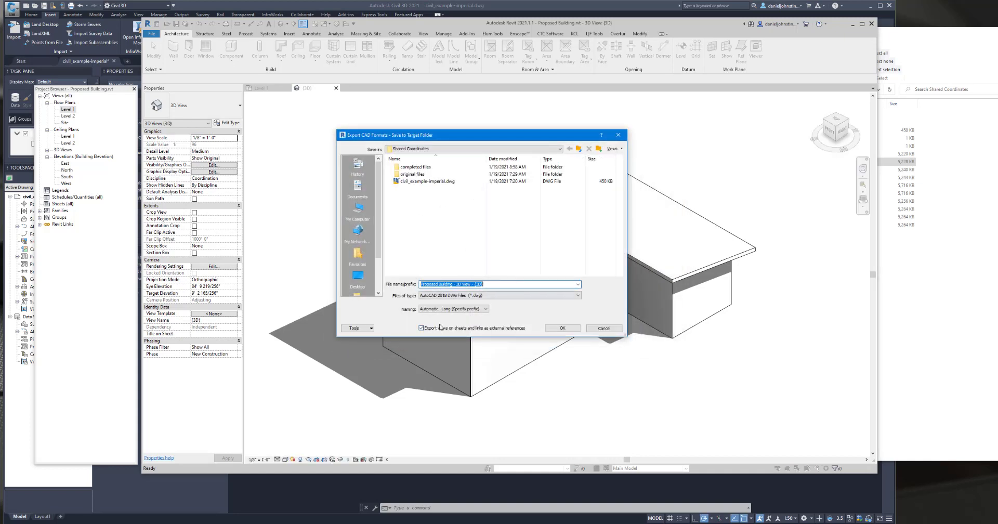
pyautogui.click(421, 328)
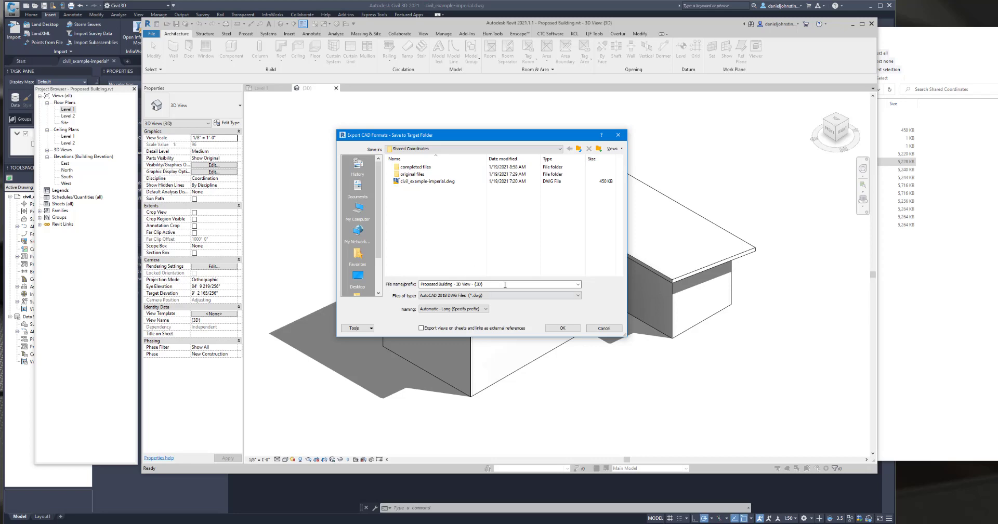
# Save the 3D view DWG, find Proposed Building - 3D View - {3D}.dwg in Shared Coordinates, return to Civil 3D.
pyautogui.click(562, 328)
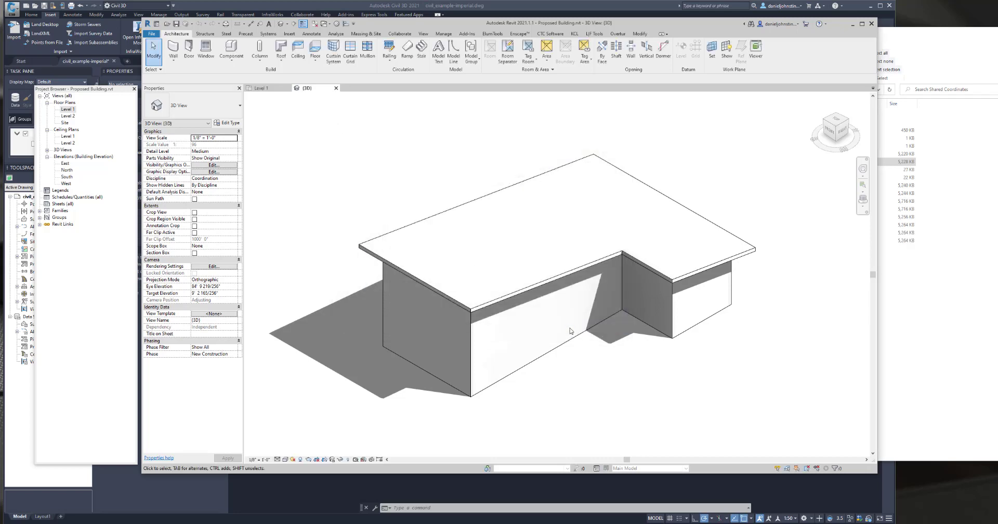
pyautogui.click(903, 302)
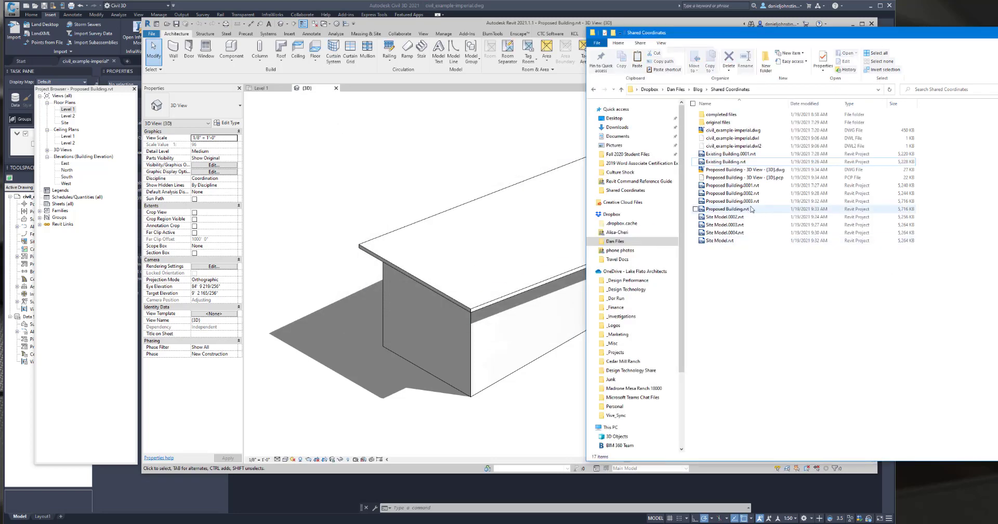
pyautogui.click(735, 171)
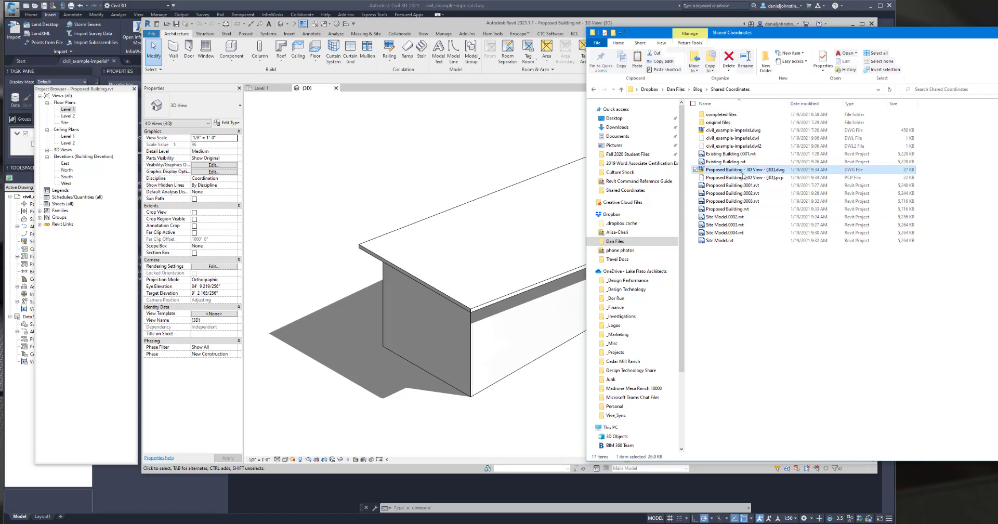
pyautogui.click(637, 483)
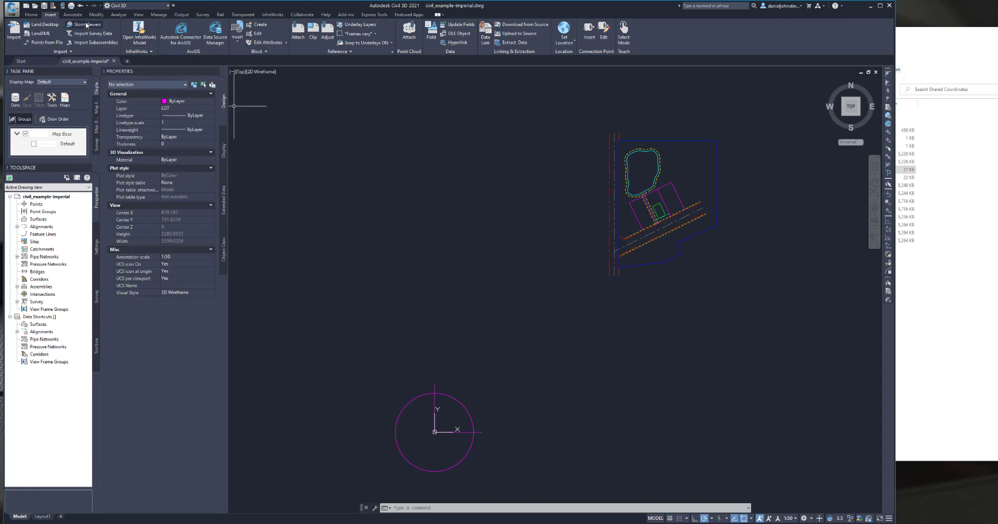
# Attach Proposed Building - 3D View - {3D}.dwg as an xref at 0,0,0, scale 1, not specified on-screen.
pyautogui.click(298, 32)
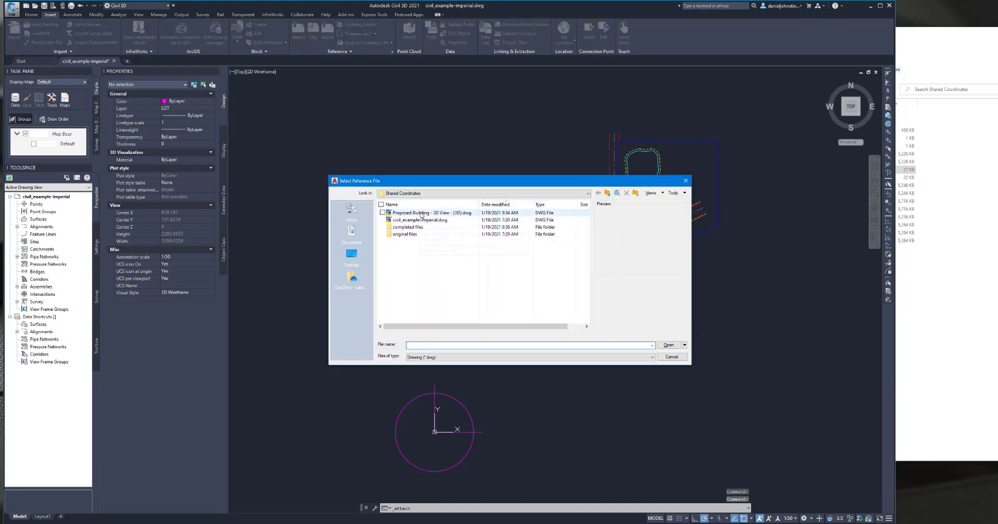
pyautogui.click(423, 213)
pyautogui.click(660, 346)
pyautogui.click(435, 279)
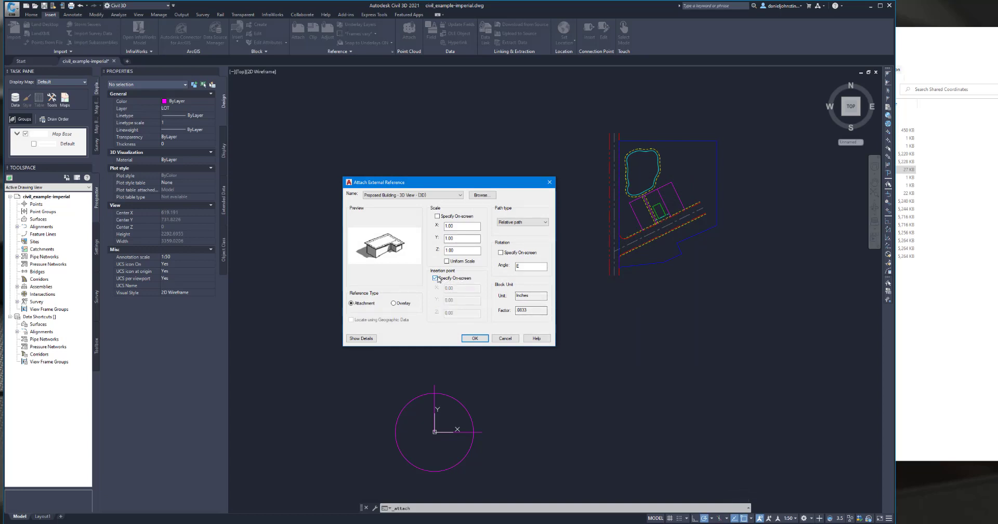
pyautogui.click(435, 279)
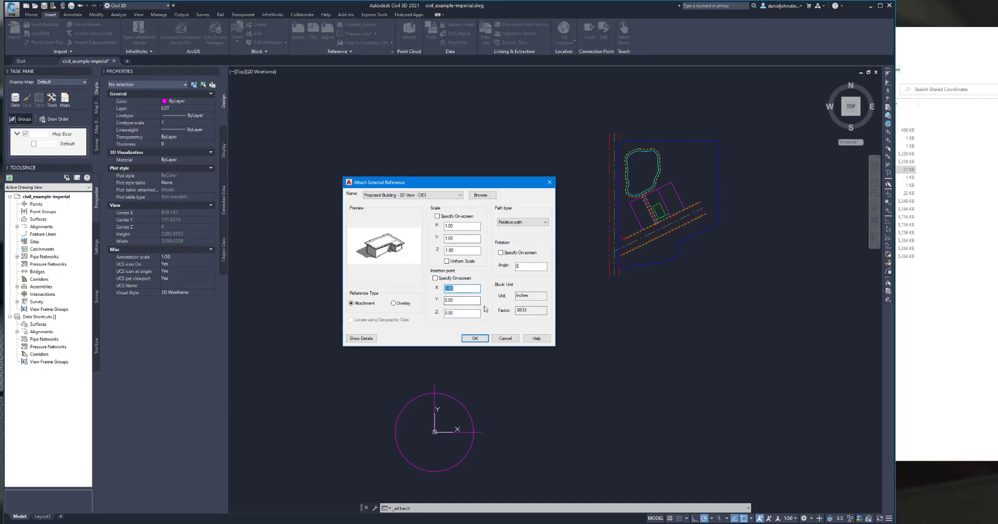
pyautogui.click(474, 338)
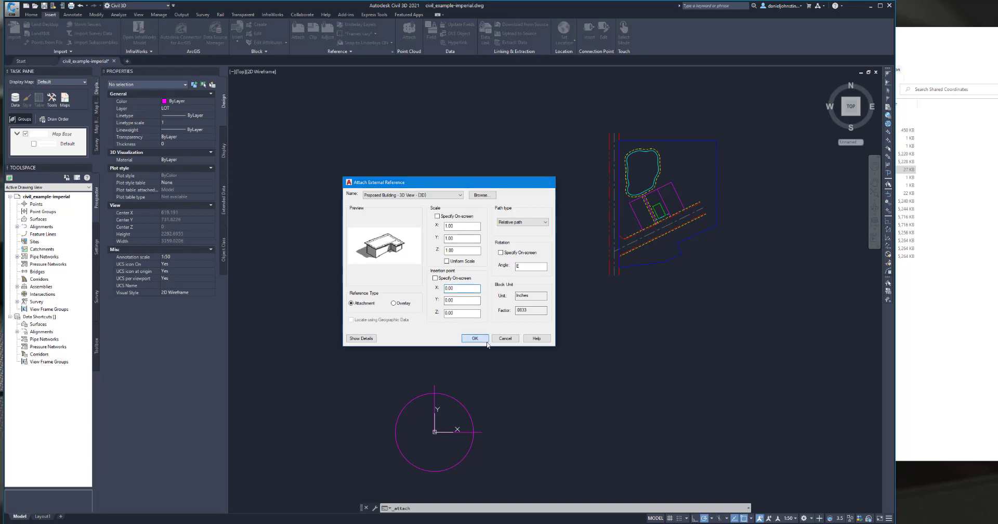
# Select the building xref to confirm its 0,0,0 insertion point, then clear the selection.
pyautogui.click(644, 212)
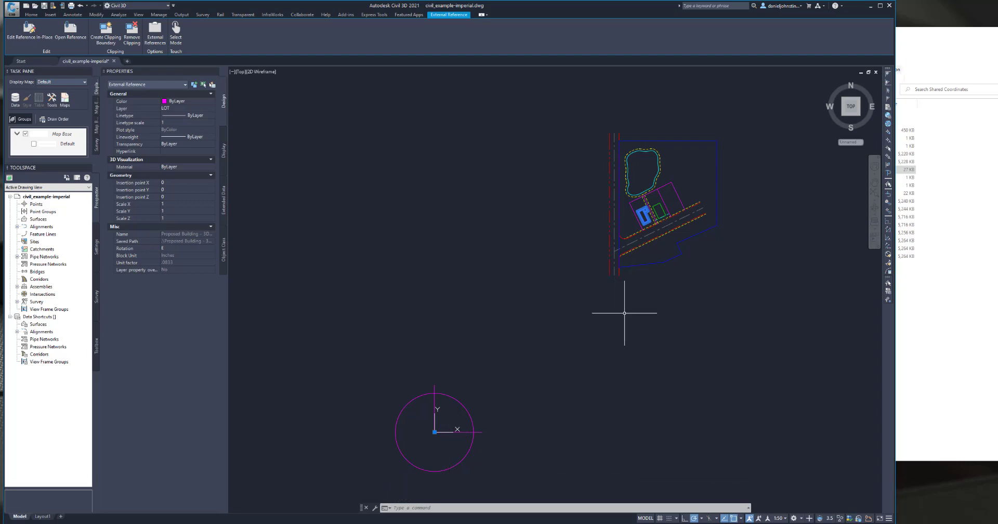
pyautogui.press('Escape')
pyautogui.press('Escape')
pyautogui.scroll(10, 656, 203)
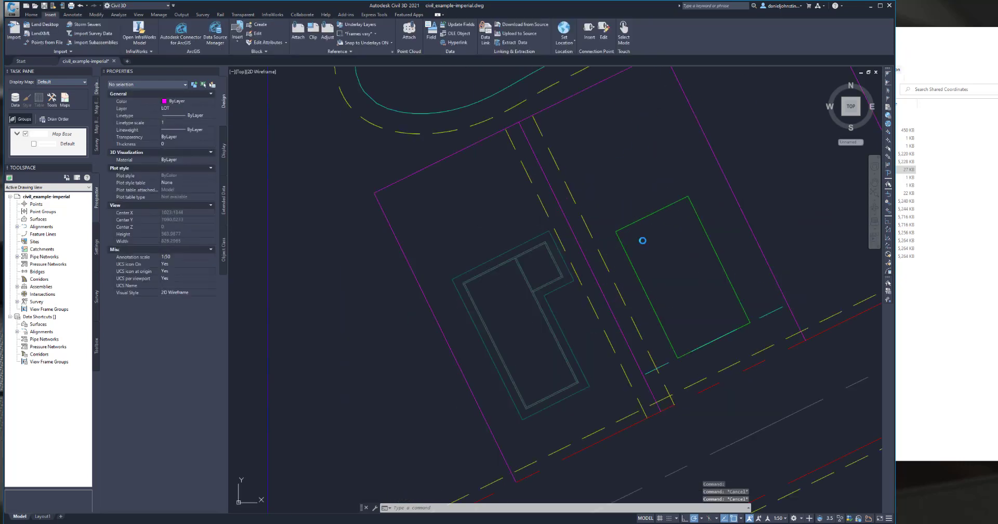
# Switch to an SE isometric view and shade the site with the SHADE command.
pyautogui.click(859, 115)
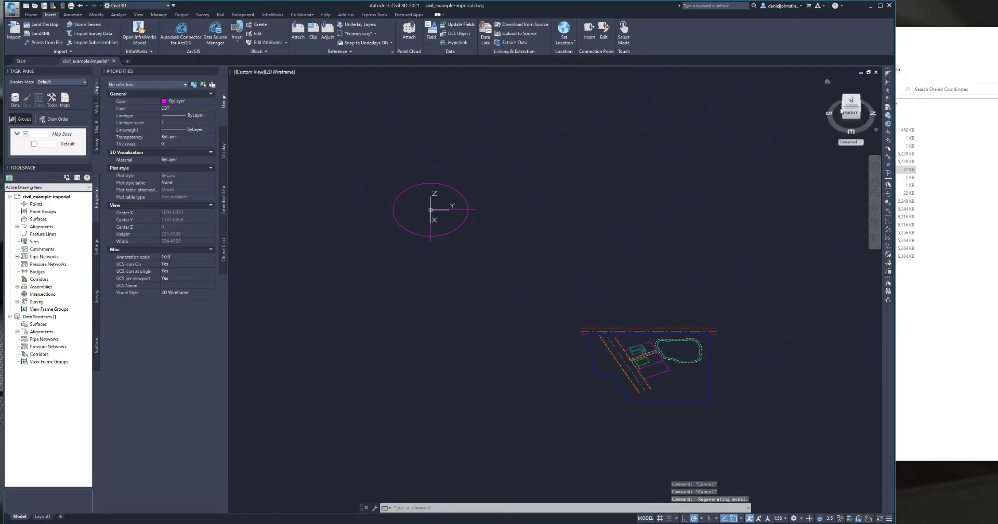
pyautogui.click(843, 110)
pyautogui.scroll(8, 756, 209)
pyautogui.write('shade')
pyautogui.press('Return')
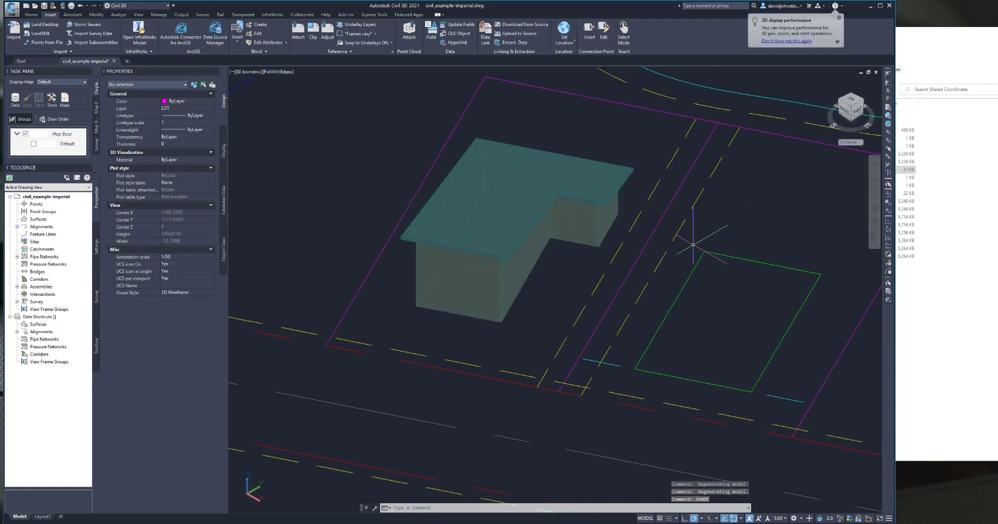
pyautogui.keyDown('shift'); pyautogui.moveTo(683, 273); pyautogui.dragTo(669, 322, button='middle'); pyautogui.keyUp('shift')
pyautogui.scroll(-4, 623, 348)
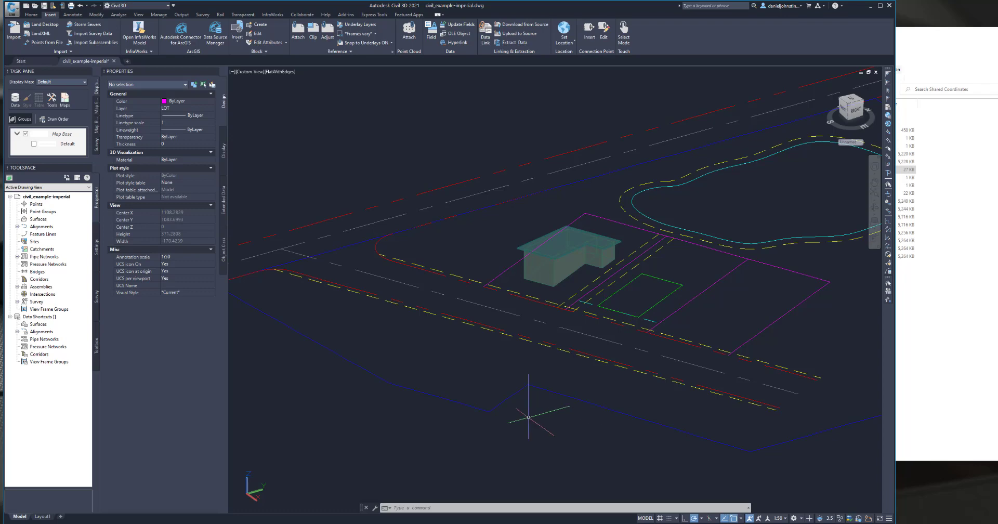
pyautogui.keyDown('shift'); pyautogui.moveTo(486, 406); pyautogui.dragTo(628, 387, button='middle'); pyautogui.keyUp('shift')
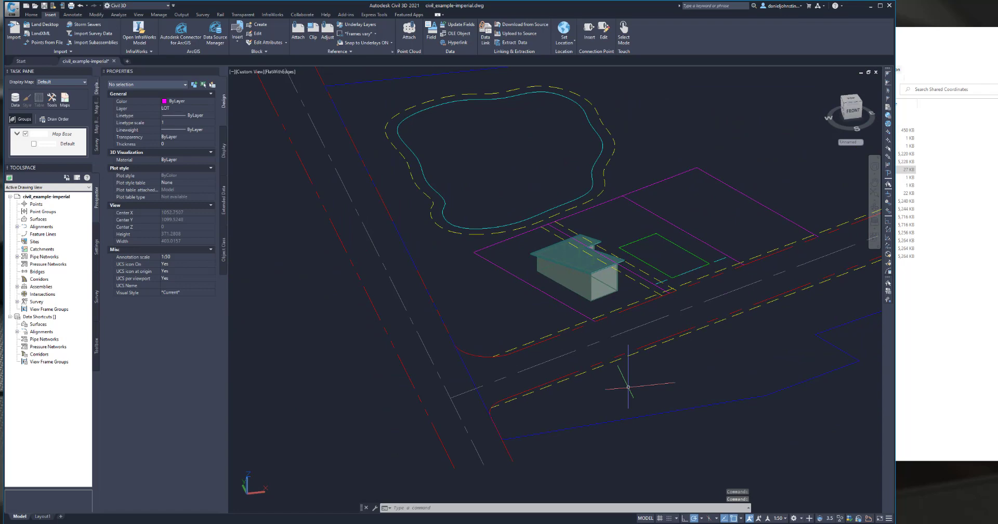